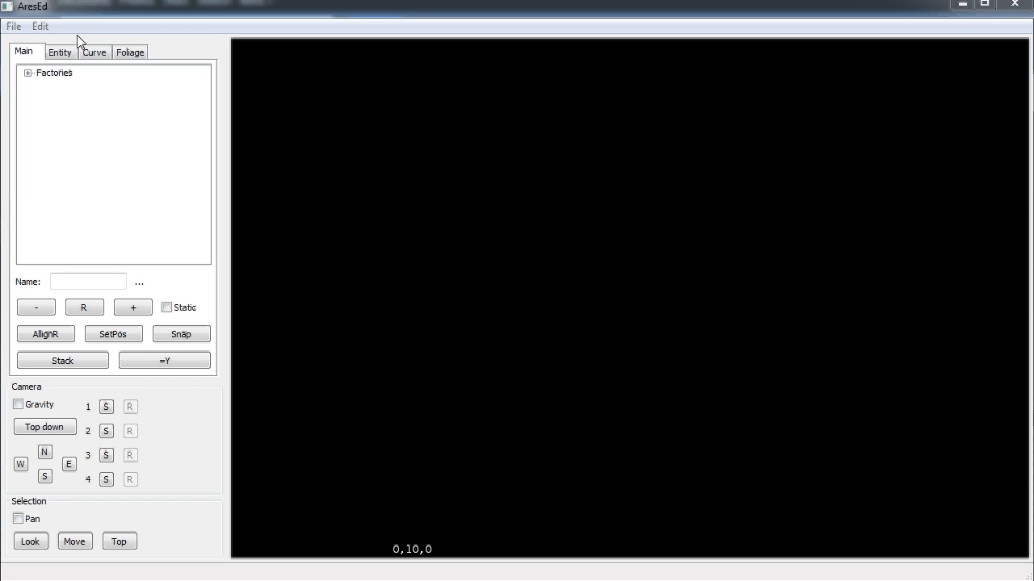
# Start a new project and add the scifilevel world as its first asset
pyautogui.click(18, 30)
pyautogui.click(41, 45)
pyautogui.click(546, 344)
pyautogui.doubleClick(346, 134)
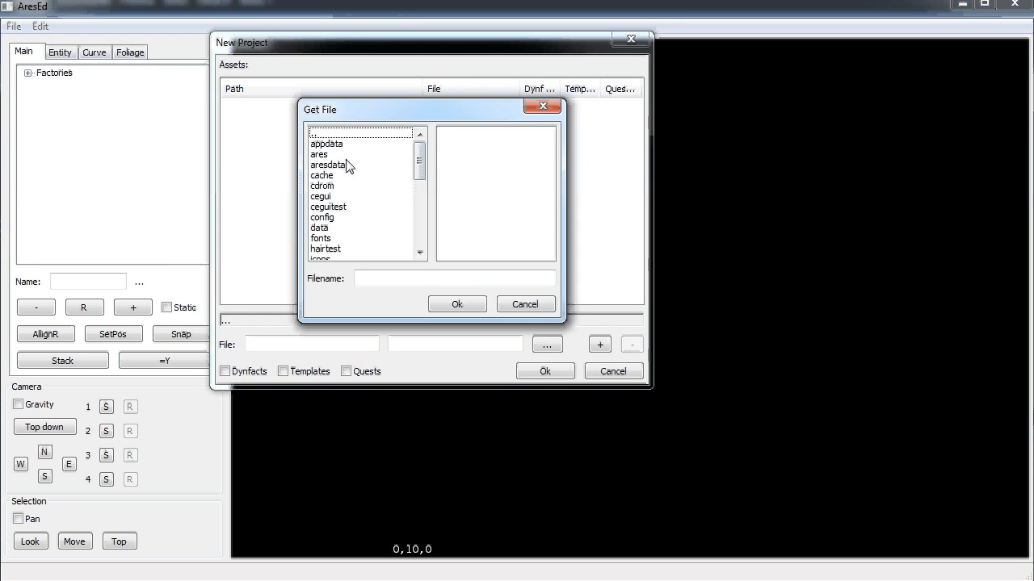
pyautogui.doubleClick(331, 152)
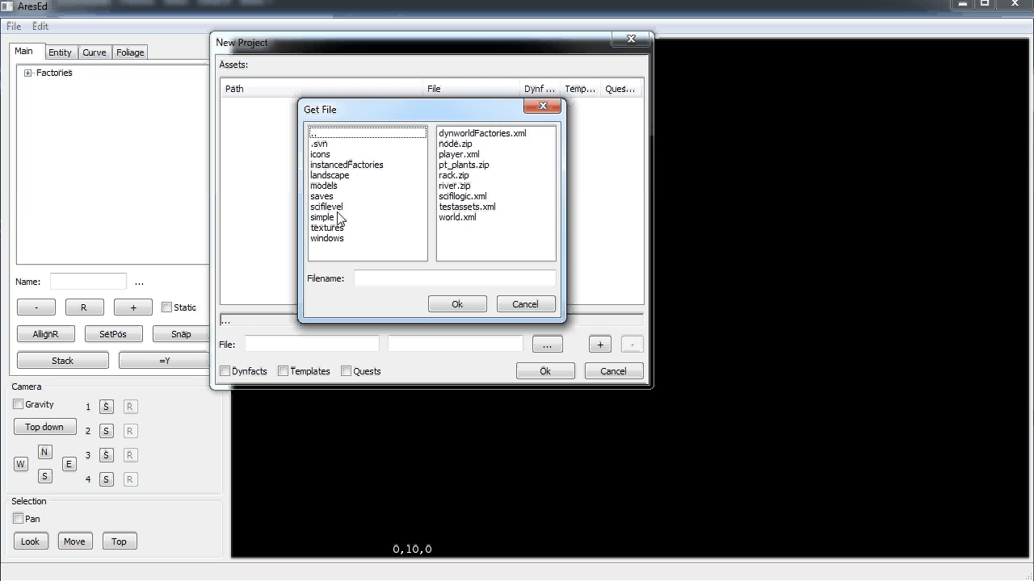
pyautogui.doubleClick(331, 208)
pyautogui.doubleClick(461, 136)
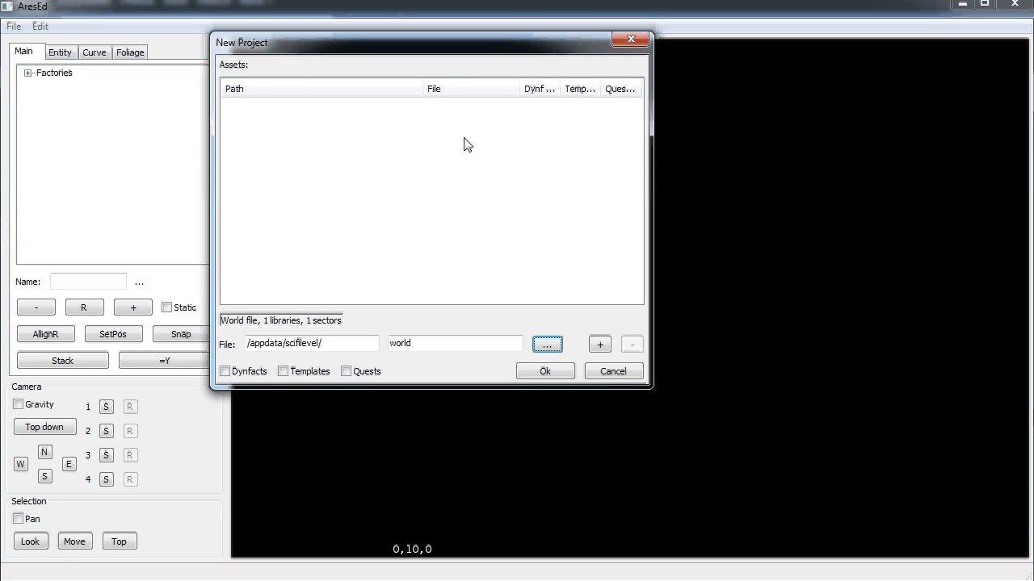
pyautogui.click(598, 346)
# Add the models and militarybox libraries to the project assets
pyautogui.click(547, 345)
pyautogui.doubleClick(339, 134)
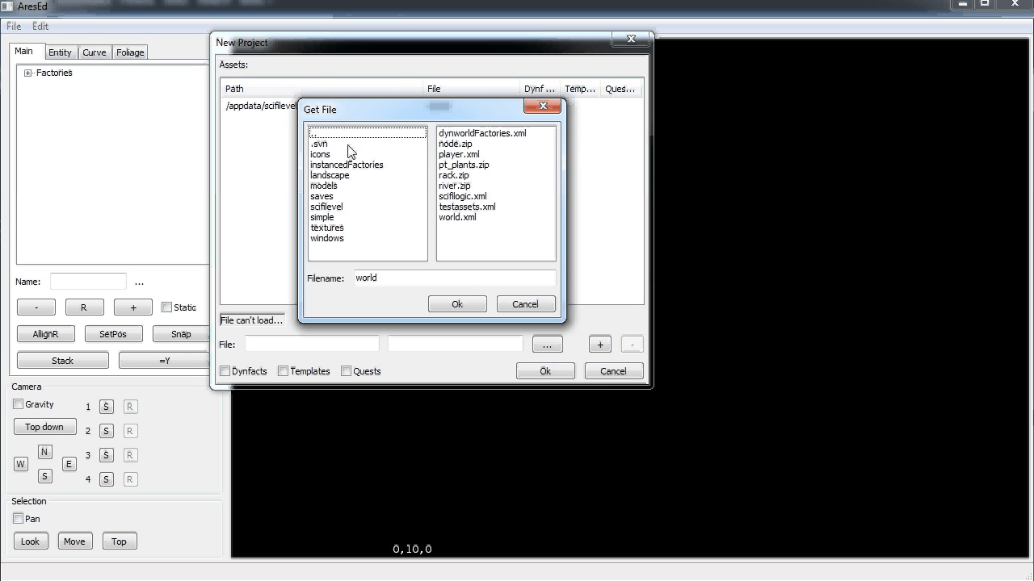
pyautogui.doubleClick(343, 184)
pyautogui.doubleClick(452, 135)
pyautogui.click(599, 345)
pyautogui.click(541, 339)
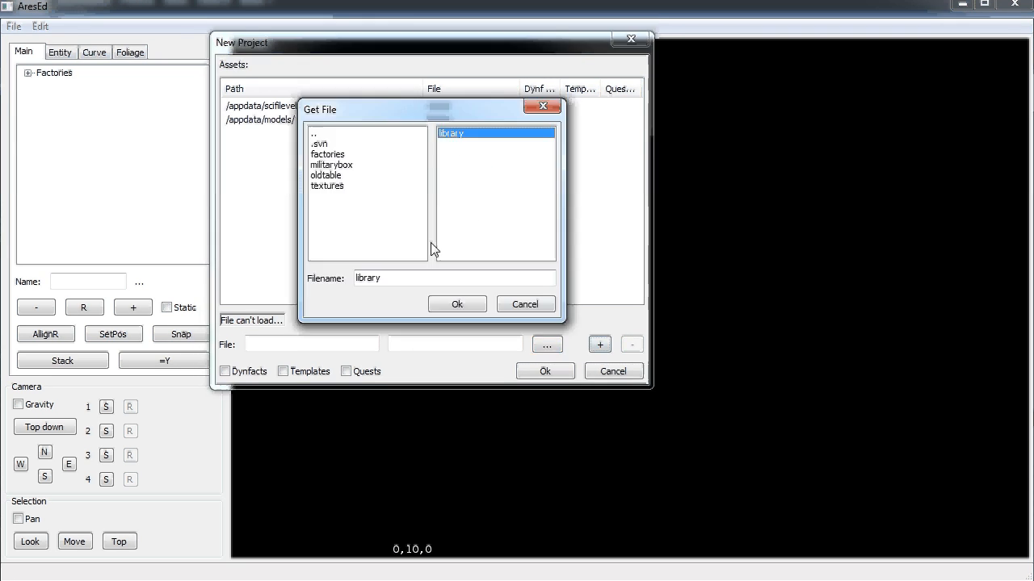
pyautogui.doubleClick(341, 165)
pyautogui.doubleClick(452, 134)
pyautogui.click(599, 344)
# Add the oldtable library to the project assets
pyautogui.click(546, 344)
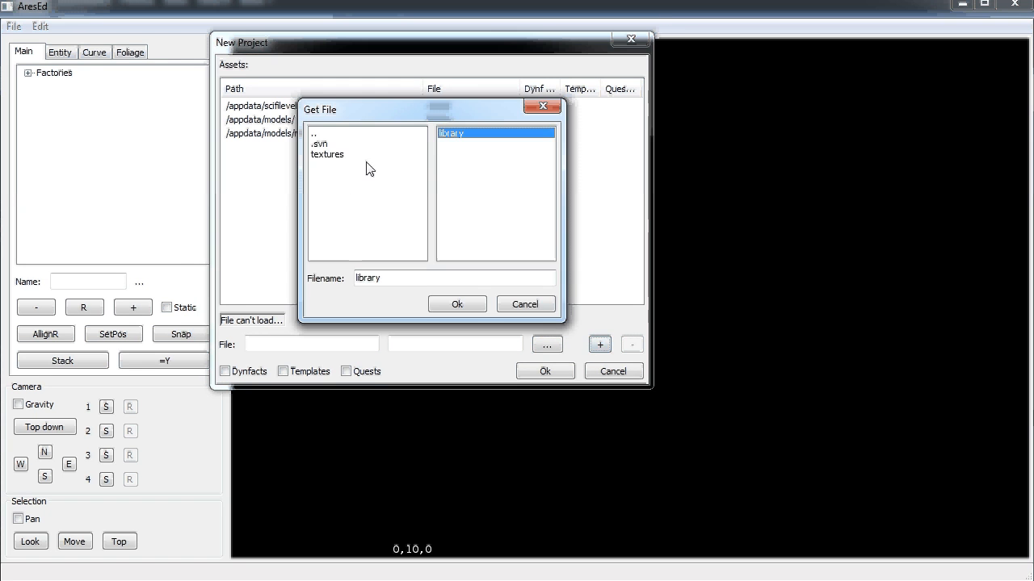
pyautogui.doubleClick(346, 134)
pyautogui.doubleClick(331, 175)
pyautogui.doubleClick(464, 135)
pyautogui.click(599, 345)
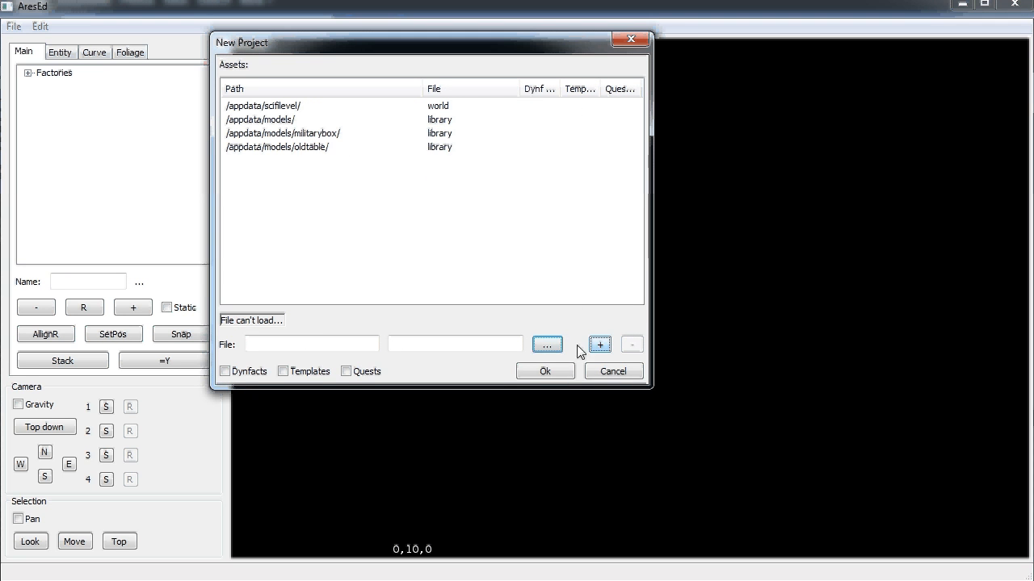
# Add logic.xml holding dynfacts, templates and quests, then create the project
pyautogui.click(547, 345)
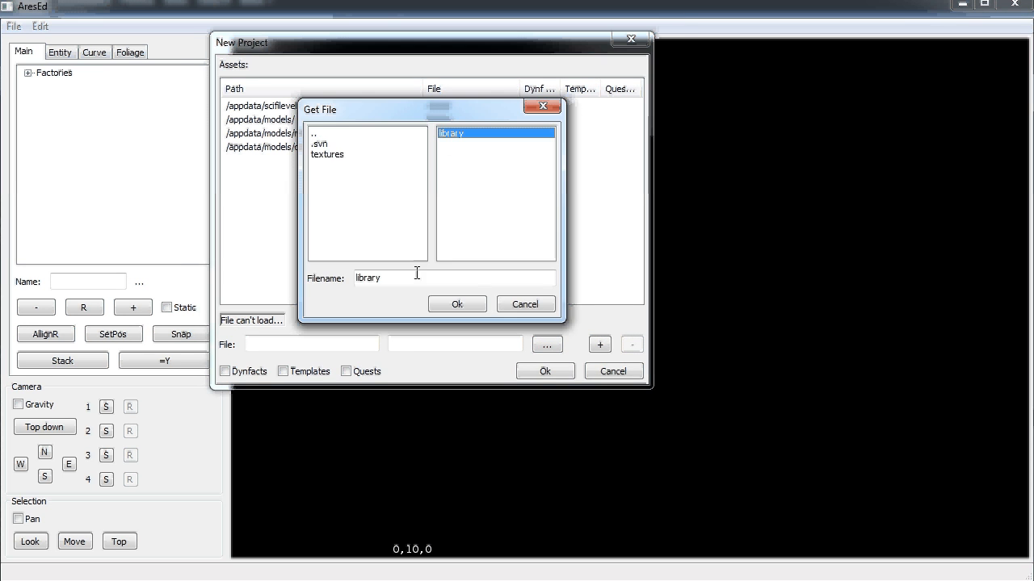
pyautogui.doubleClick(347, 134)
pyautogui.doubleClick(348, 134)
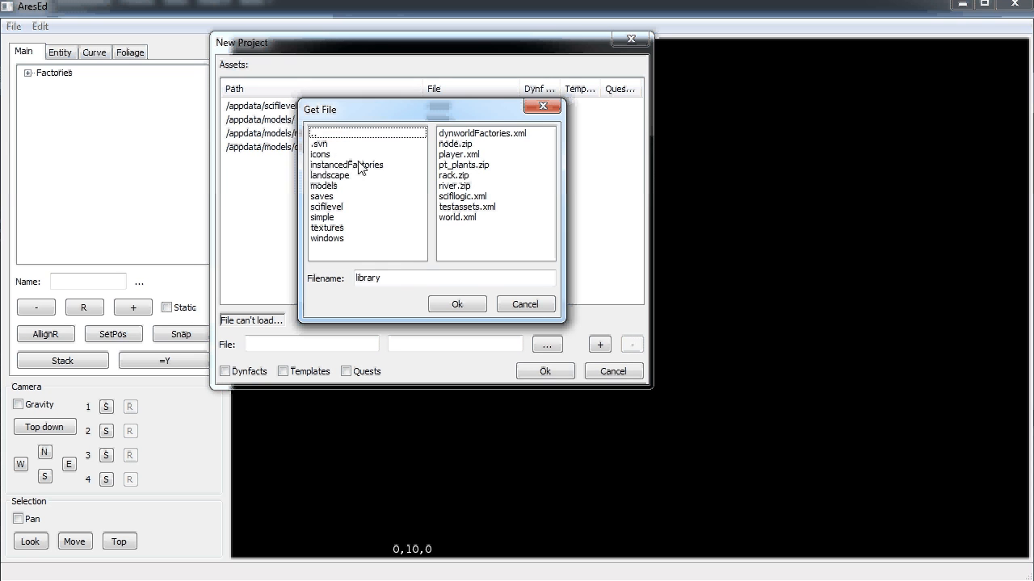
pyautogui.doubleClick(401, 278)
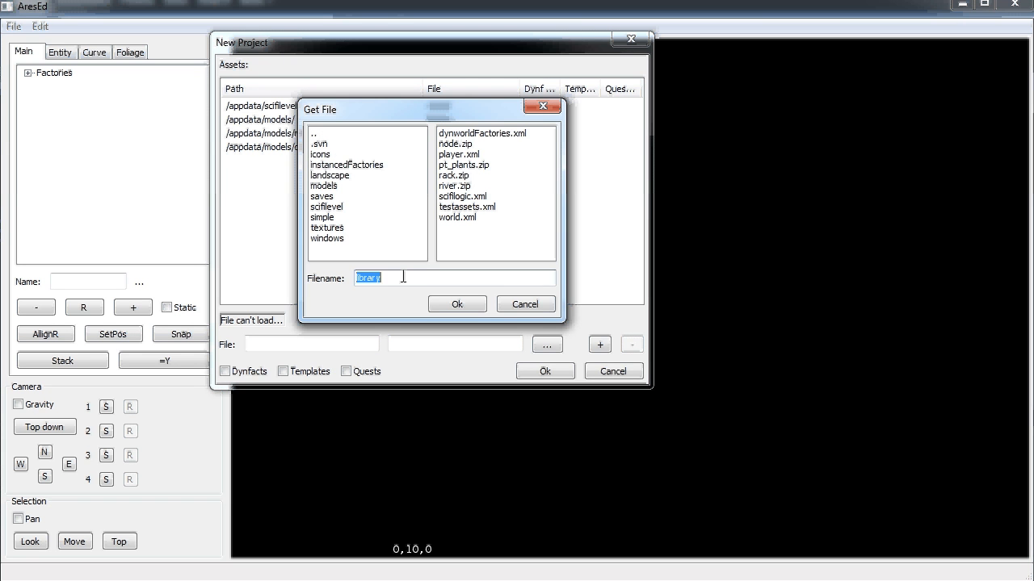
pyautogui.write('logic.xml')
pyautogui.click(456, 303)
pyautogui.click(345, 371)
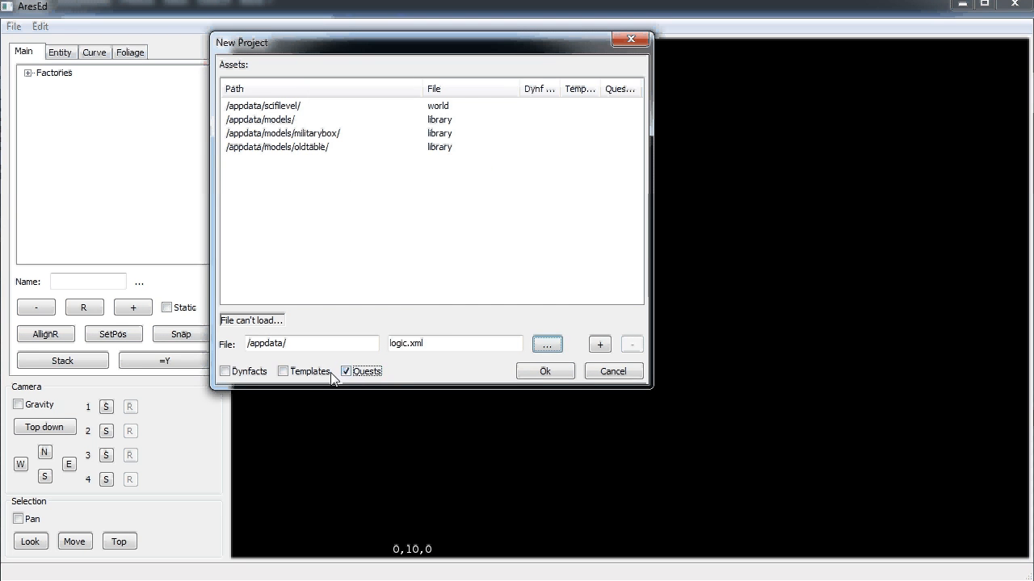
pyautogui.click(311, 372)
pyautogui.click(248, 372)
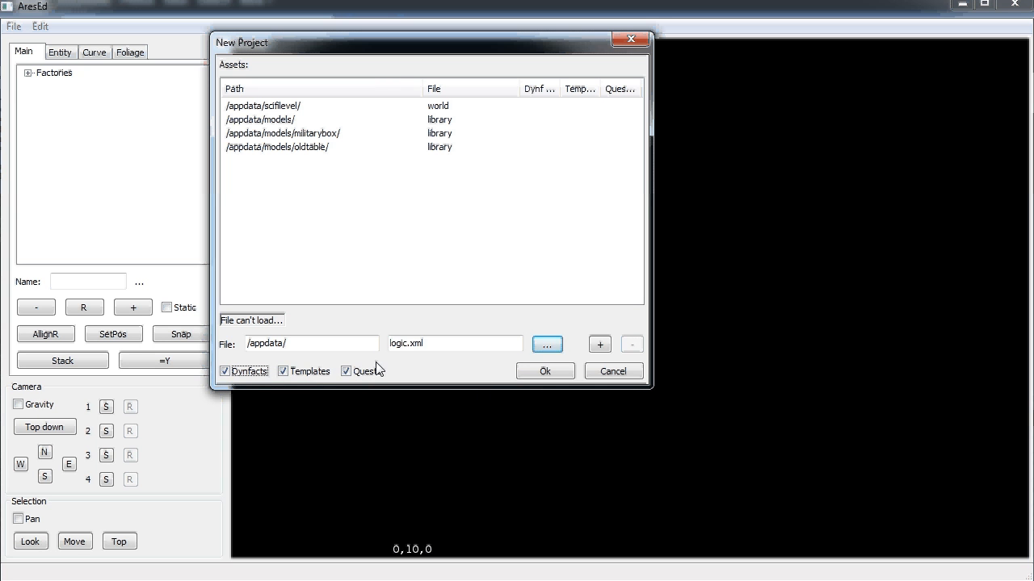
pyautogui.click(600, 345)
pyautogui.click(546, 372)
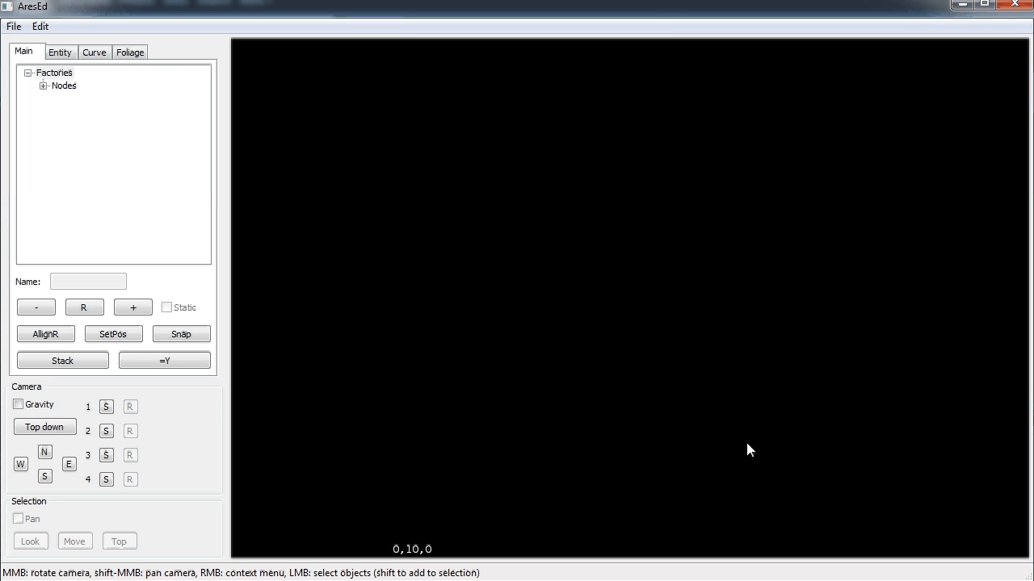
# Zoom and orbit the 3D view around the dim sci-fi room, its walls and doorway
pyautogui.scroll(-5, 775, 469)
pyautogui.moveTo(786, 477); pyautogui.dragTo(633, 295, button='middle')
pyautogui.scroll(3, 692, 415)
pyautogui.scroll(-2, 668, 424)
pyautogui.scroll(-4, 667, 425)
pyautogui.scroll(5, 634, 295)
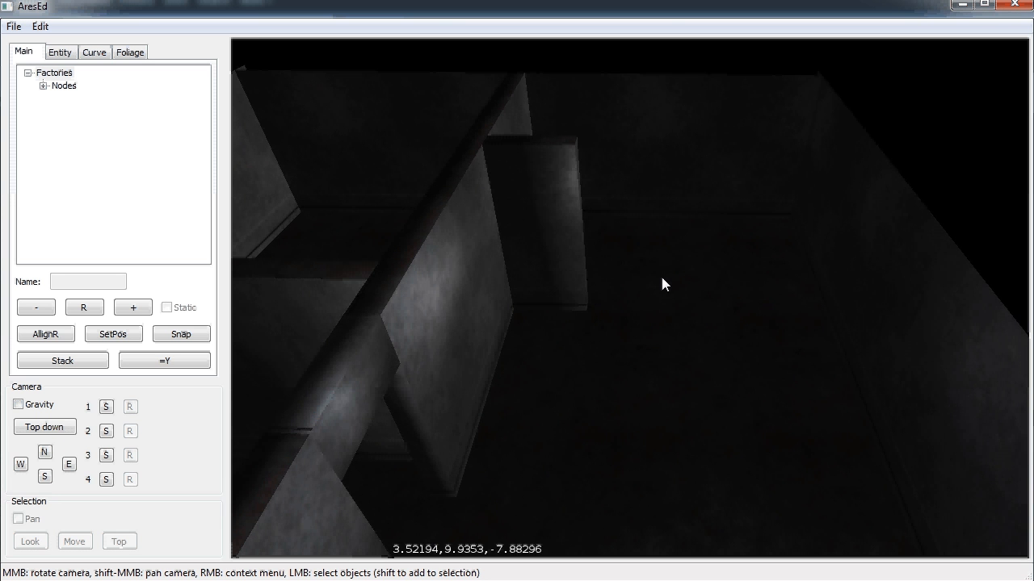
pyautogui.scroll(4, 667, 296)
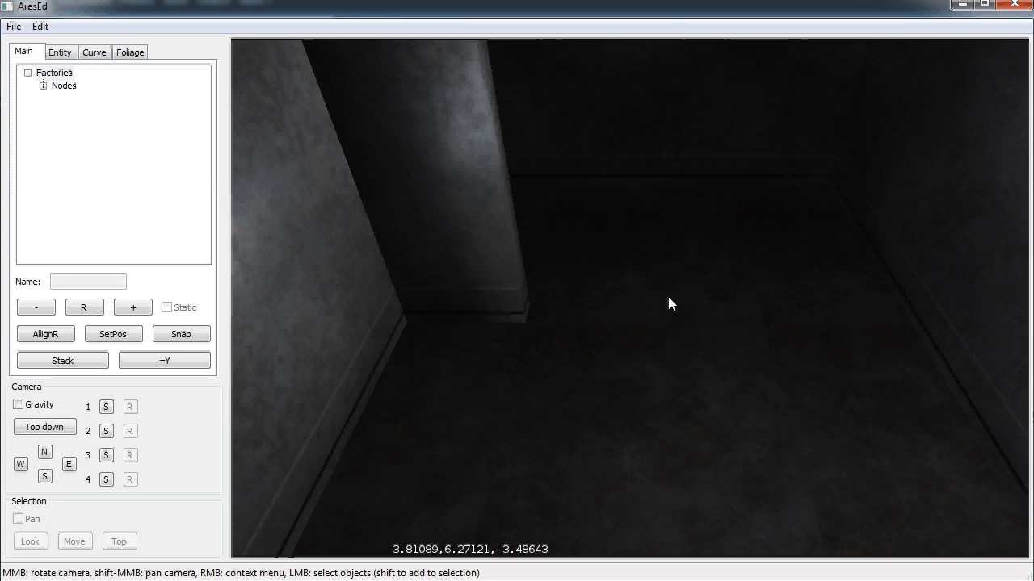
pyautogui.scroll(4, 668, 296)
pyautogui.scroll(-3, 639, 265)
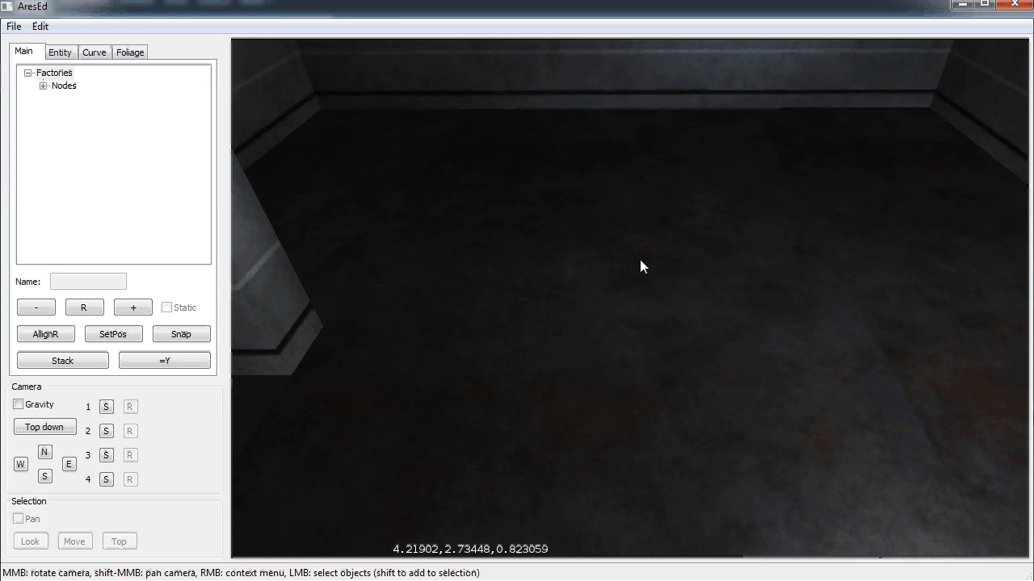
pyautogui.moveTo(510, 243); pyautogui.dragTo(631, 300, button='middle')
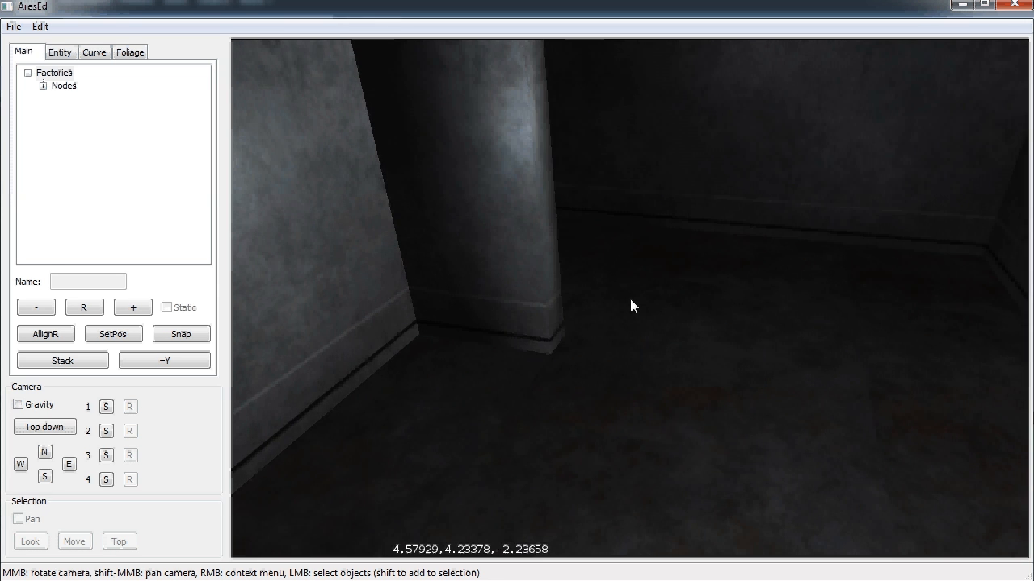
pyautogui.moveTo(530, 349); pyautogui.dragTo(571, 315, button='middle')
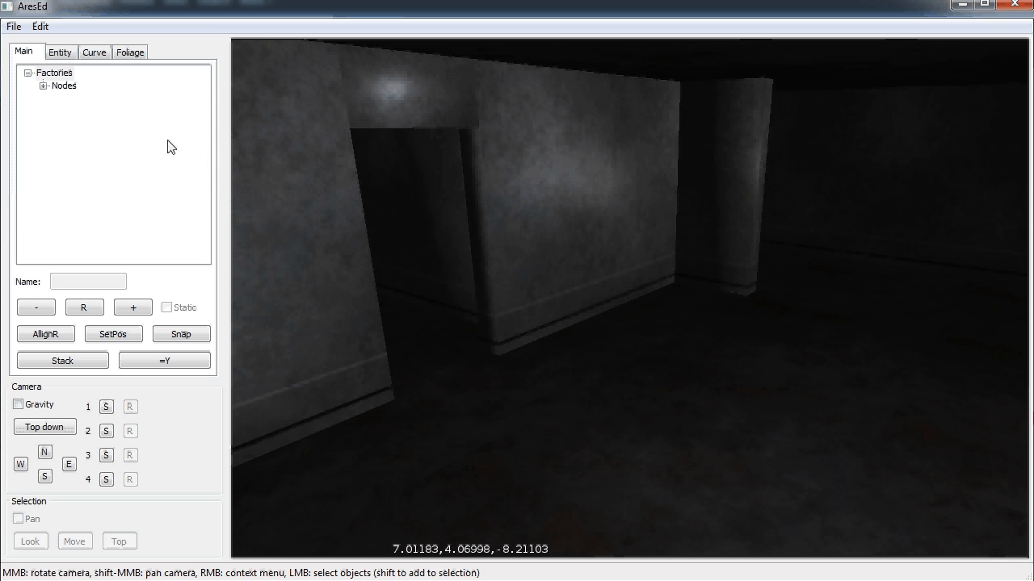
# Place a Player object from the Nodes factories onto the room floor
pyautogui.click(42, 85)
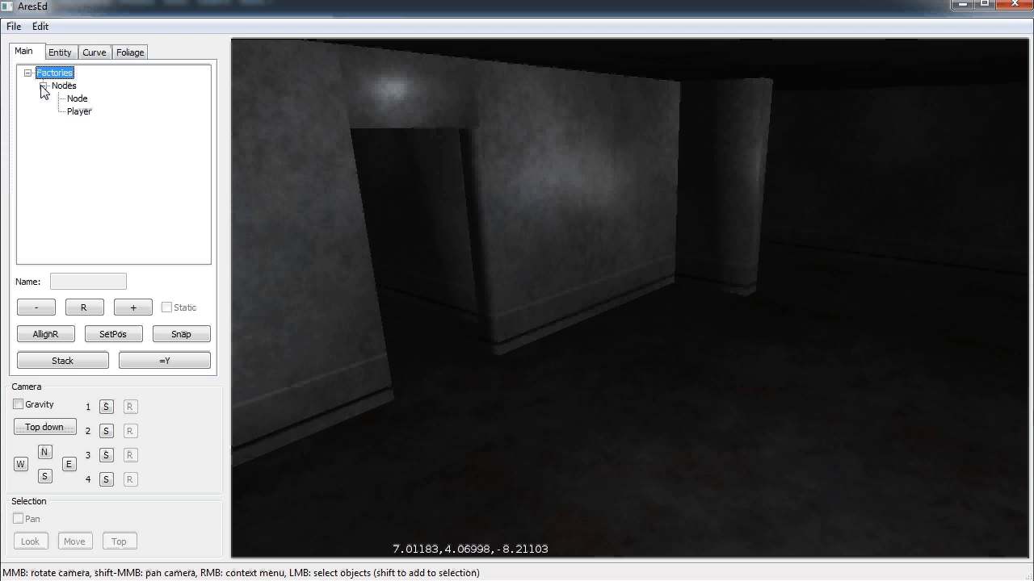
pyautogui.click(79, 113)
pyautogui.click(593, 356)
pyautogui.press('e')
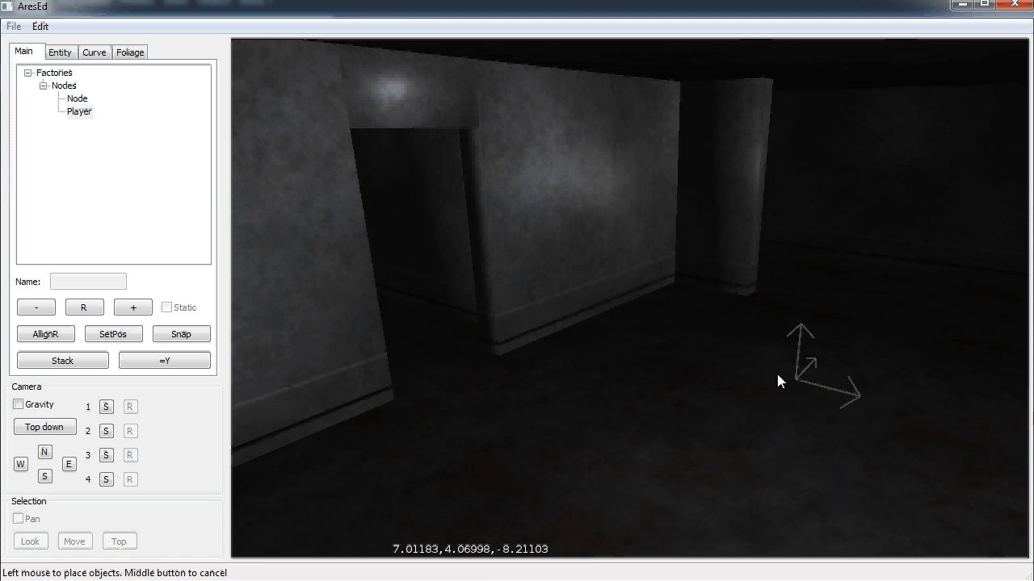
pyautogui.click(838, 360)
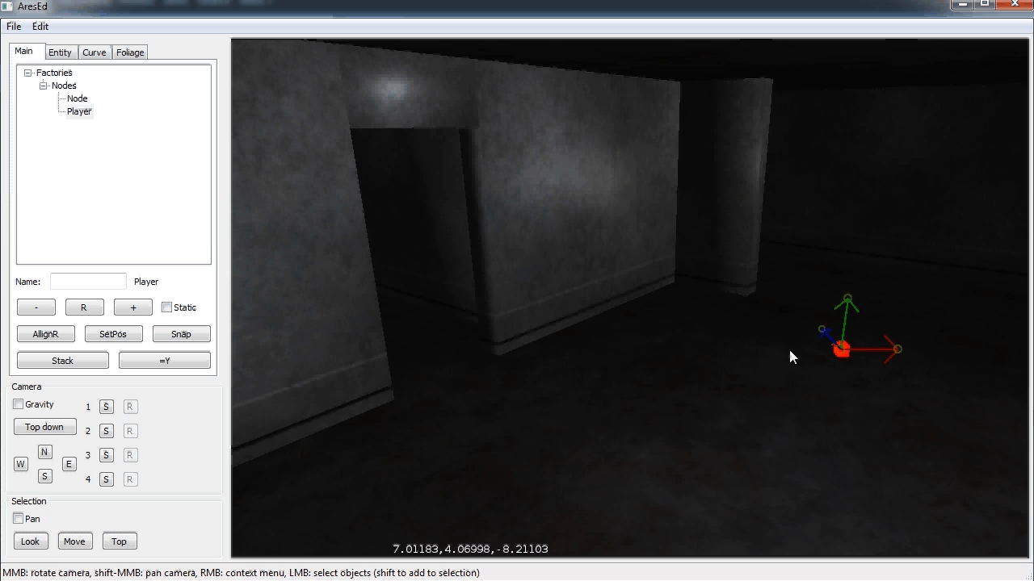
# Open Manage Dynamic Factories and expand the Factories > Nodes tree
pyautogui.click(15, 27)
pyautogui.click(65, 84)
pyautogui.click(100, 44)
pyautogui.click(116, 56)
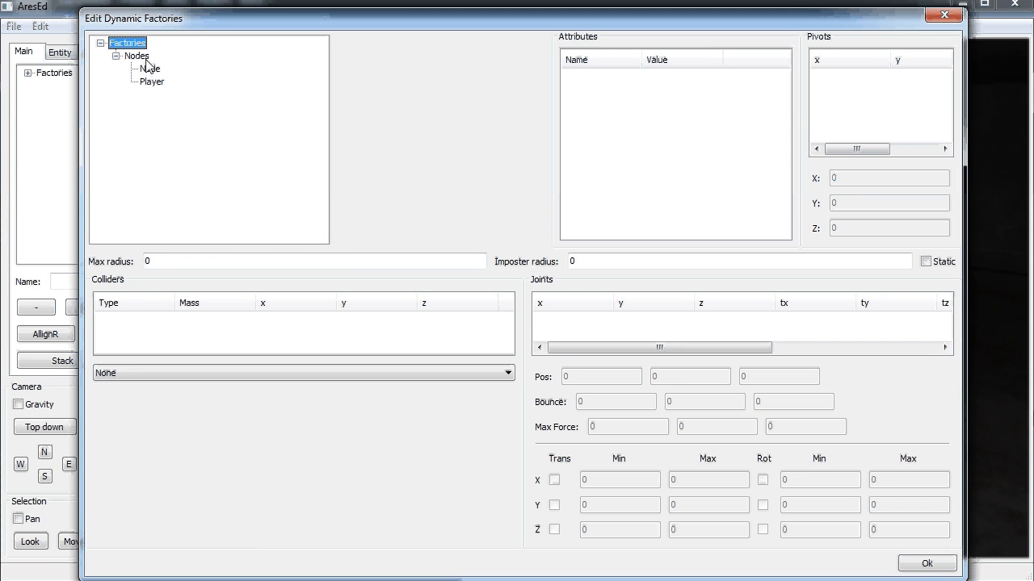
# Add a new MetalDoor factory under Nodes
pyautogui.rightClick(142, 56)
pyautogui.click(188, 71)
pyautogui.click(532, 277)
pyautogui.click(497, 368)
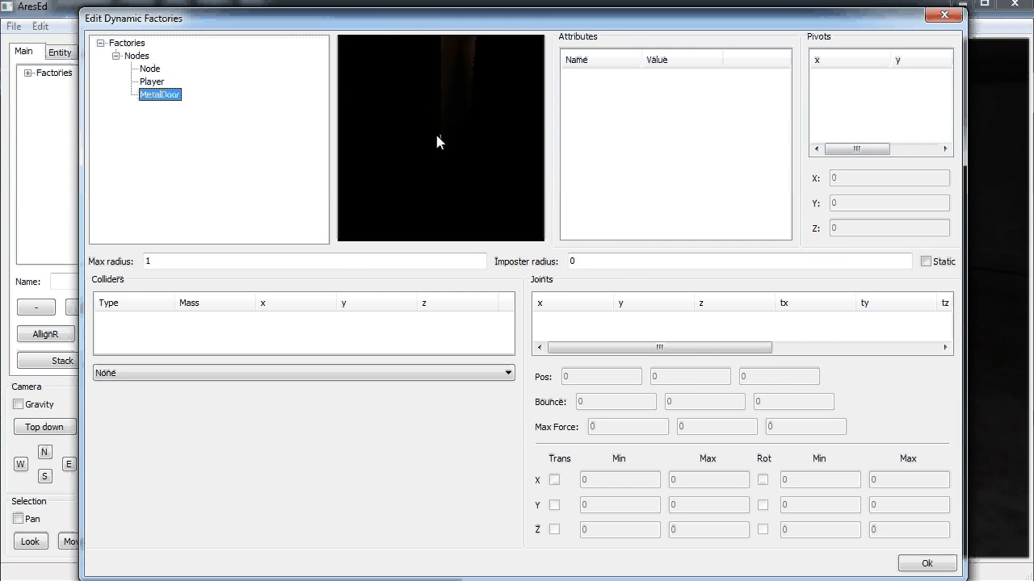
# Give MetalDoor a fitted box collider sized 1.85 × 3.85 × 0.05
pyautogui.rightClick(266, 323)
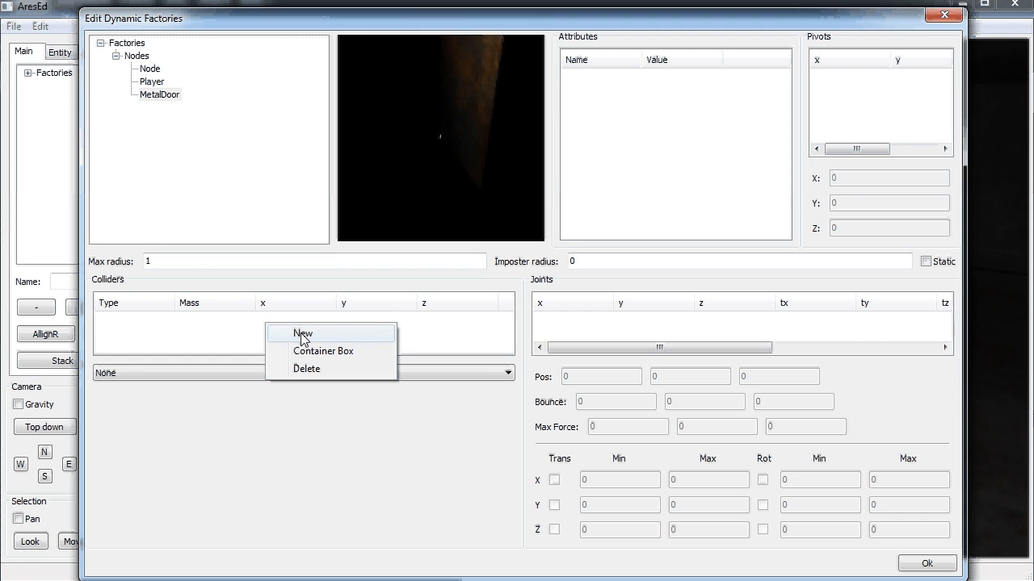
pyautogui.click(303, 335)
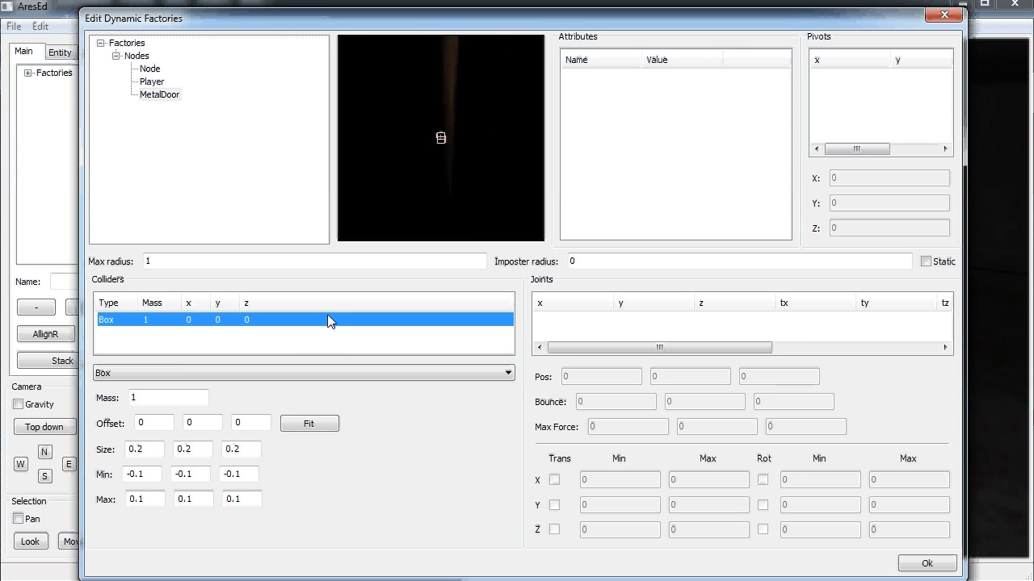
pyautogui.click(315, 431)
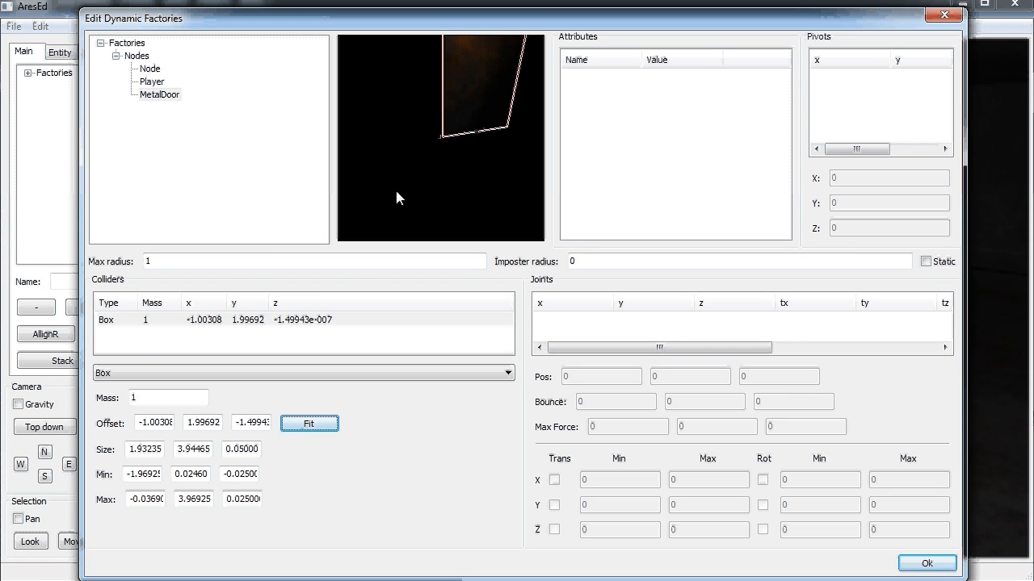
pyautogui.click(139, 450)
pyautogui.doubleClick(157, 453)
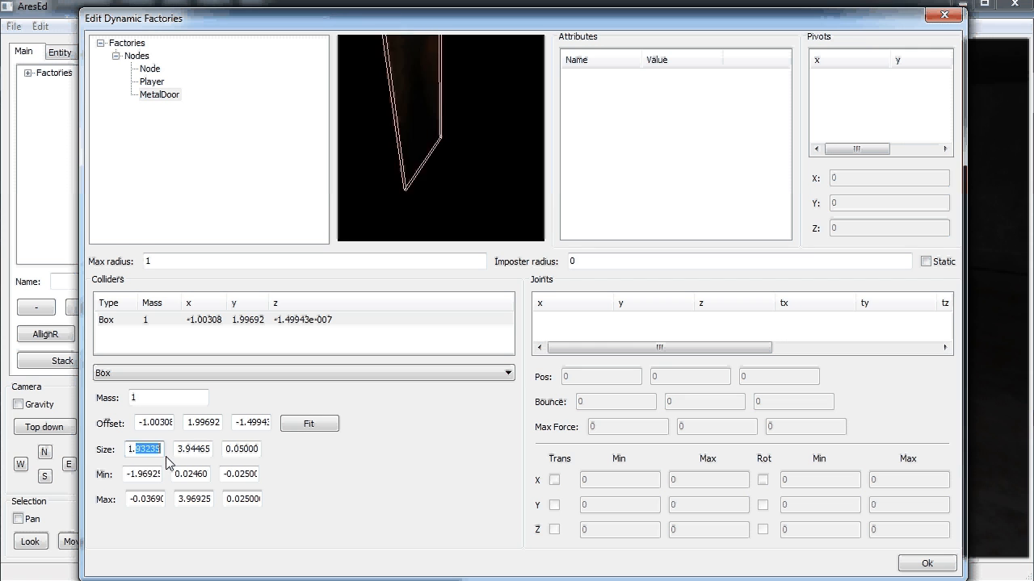
pyautogui.write('1.85')
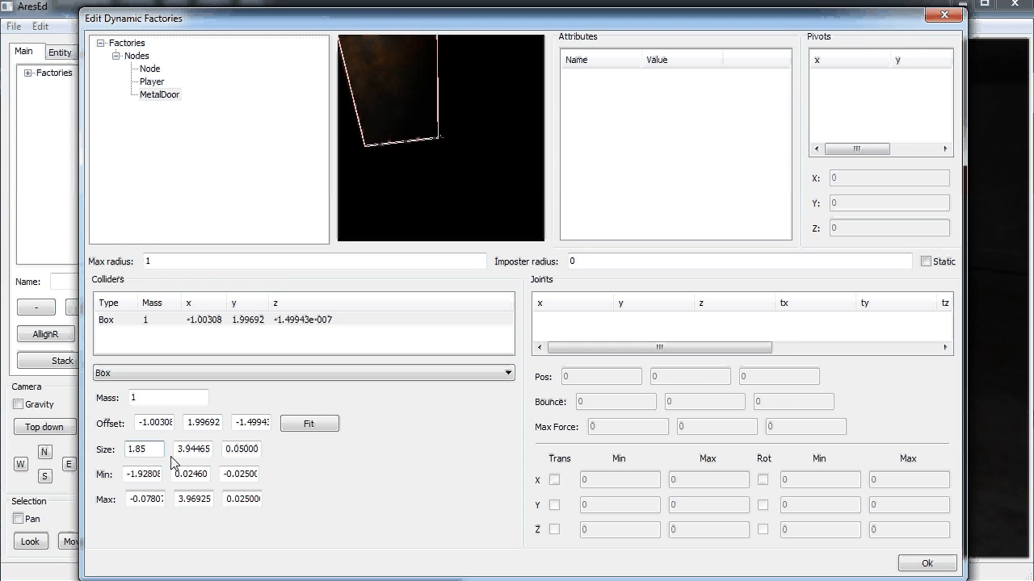
pyautogui.doubleClick(192, 449)
pyautogui.write('85')
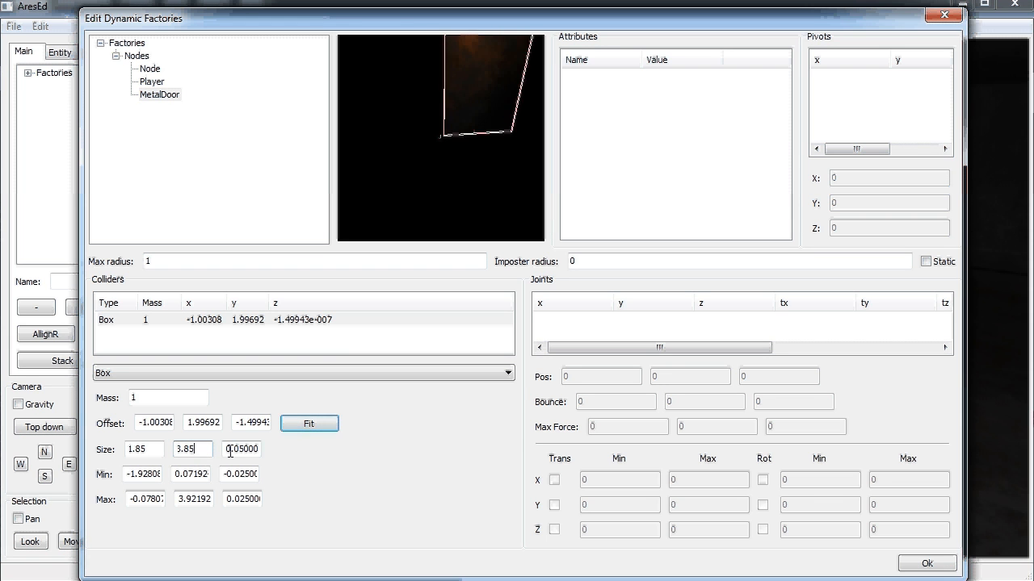
pyautogui.click(231, 449)
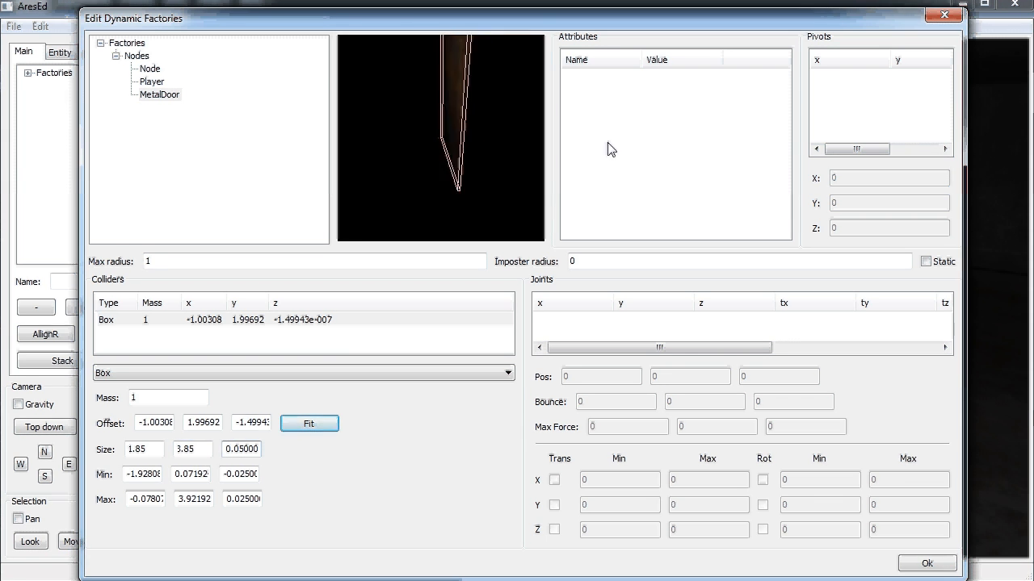
# Add the attribute ares.dragtype with value roty to the MetalDoor factory
pyautogui.rightClick(627, 119)
pyautogui.click(666, 123)
pyautogui.write('are')
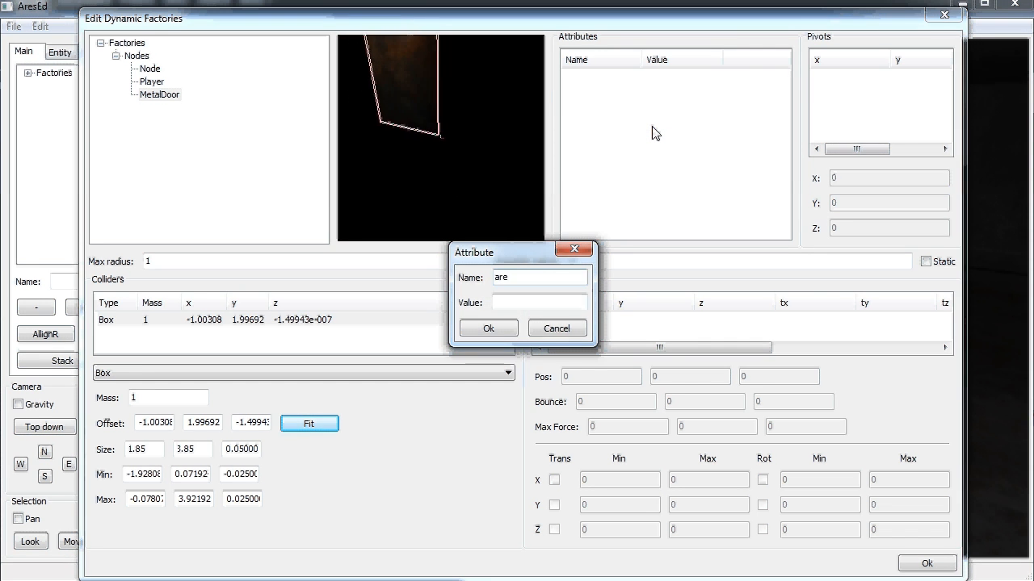
pyautogui.write('s.drat')
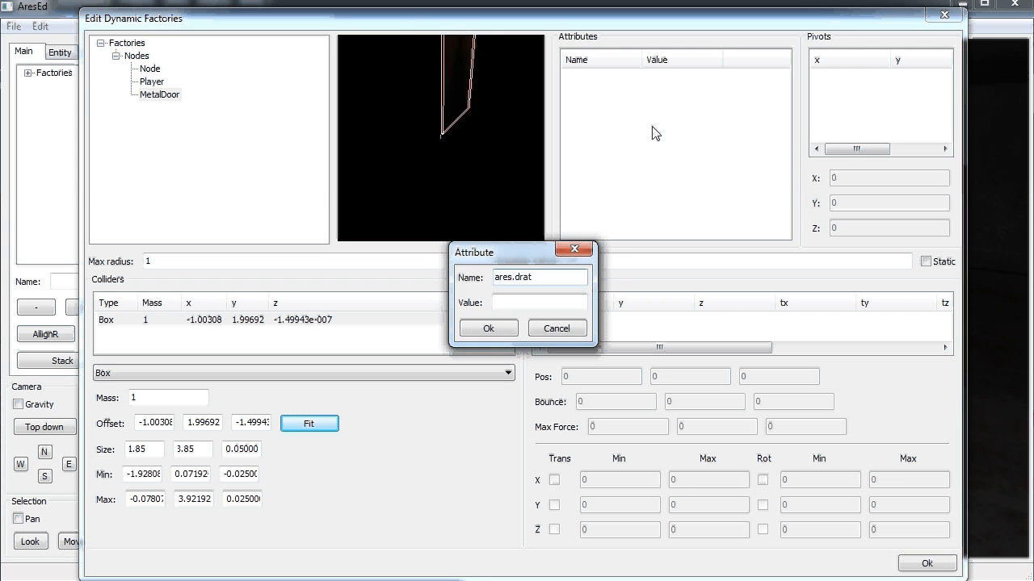
pyautogui.press('BackSpace')
pyautogui.write('gtype')
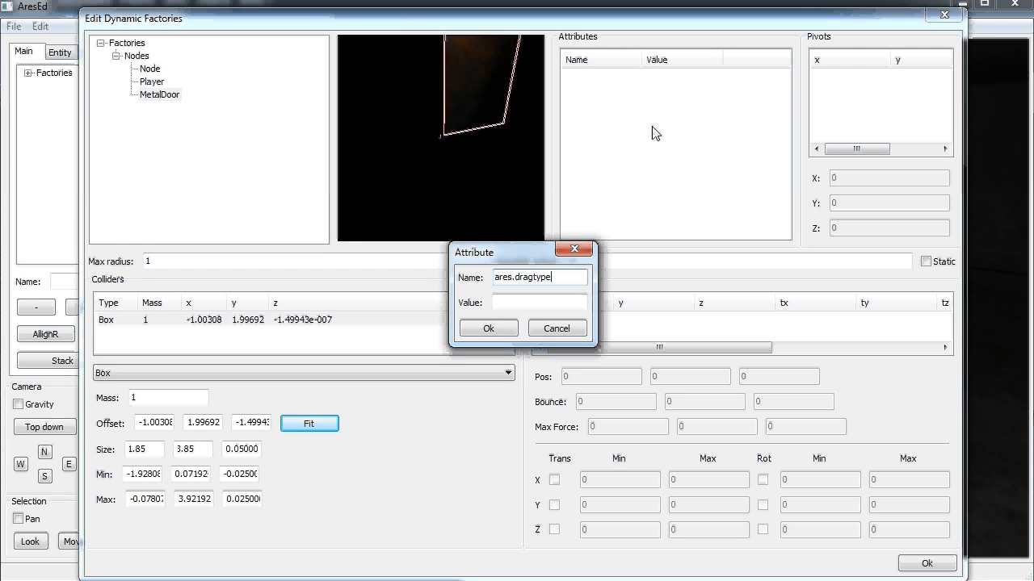
pyautogui.press('Tab')
pyautogui.write('roty')
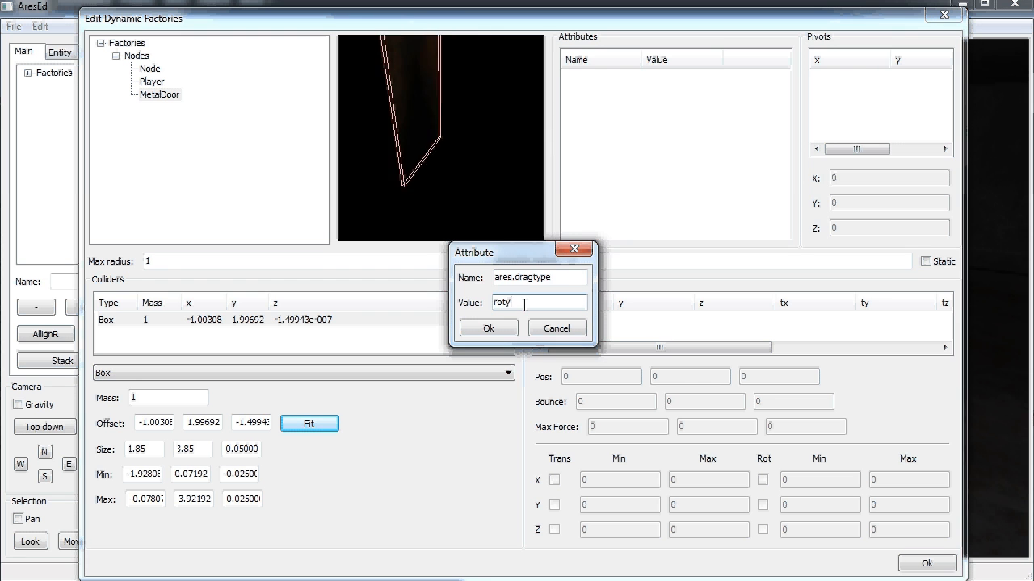
pyautogui.click(489, 328)
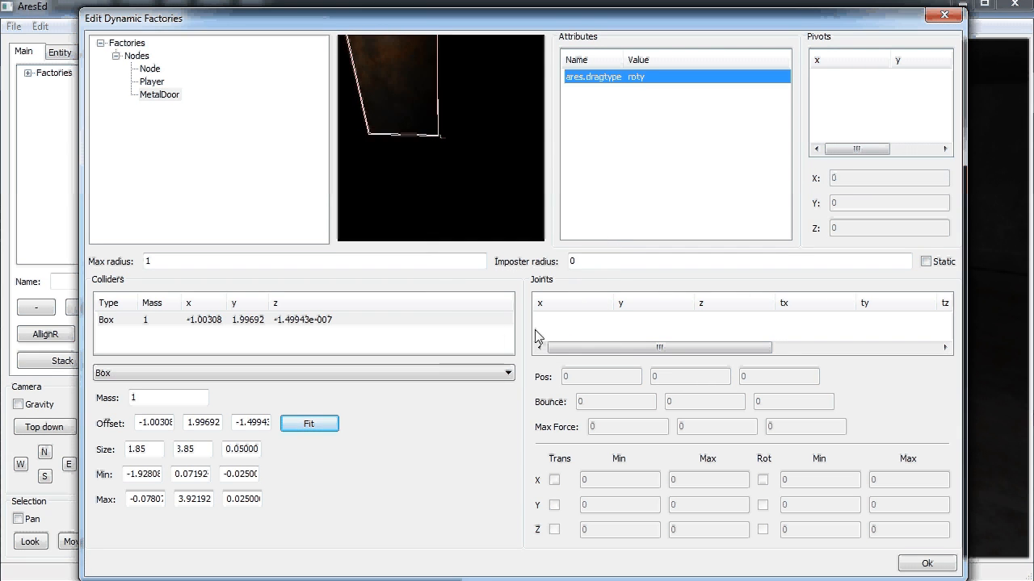
# Create an invisible Hinge factory with its min/max corners set
pyautogui.rightClick(150, 95)
pyautogui.click(186, 105)
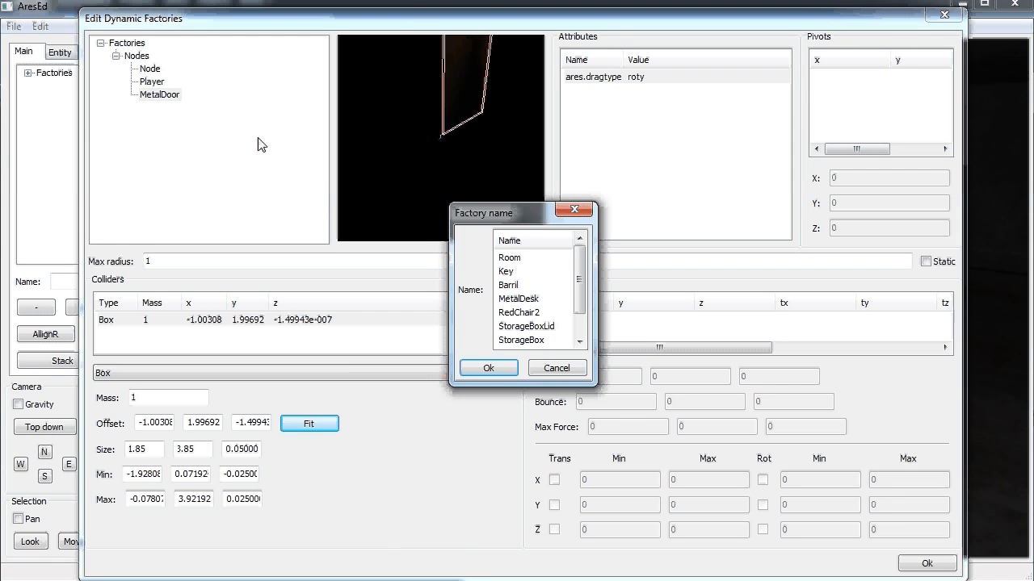
pyautogui.click(556, 368)
pyautogui.rightClick(160, 96)
pyautogui.click(204, 127)
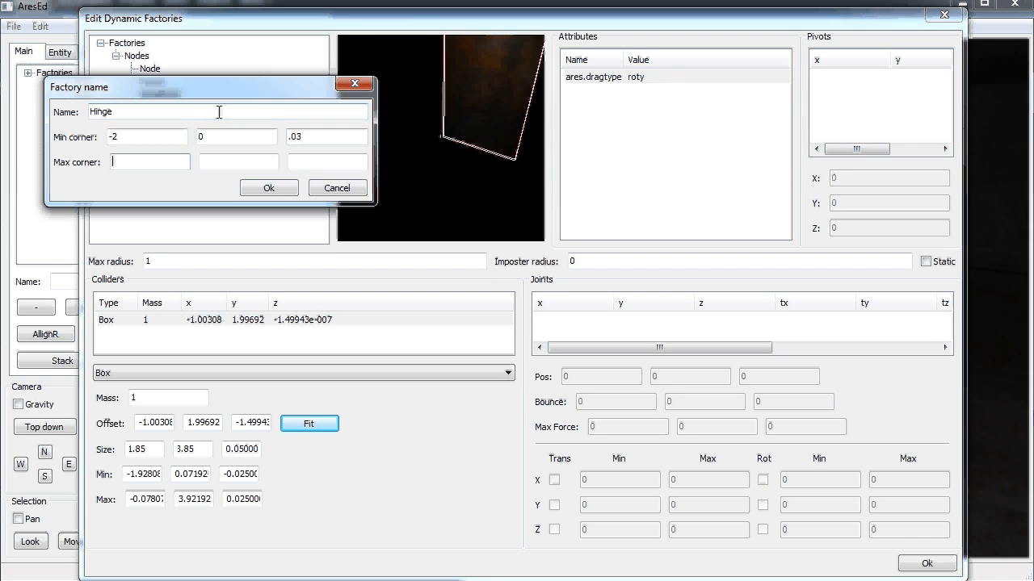
pyautogui.write('0')
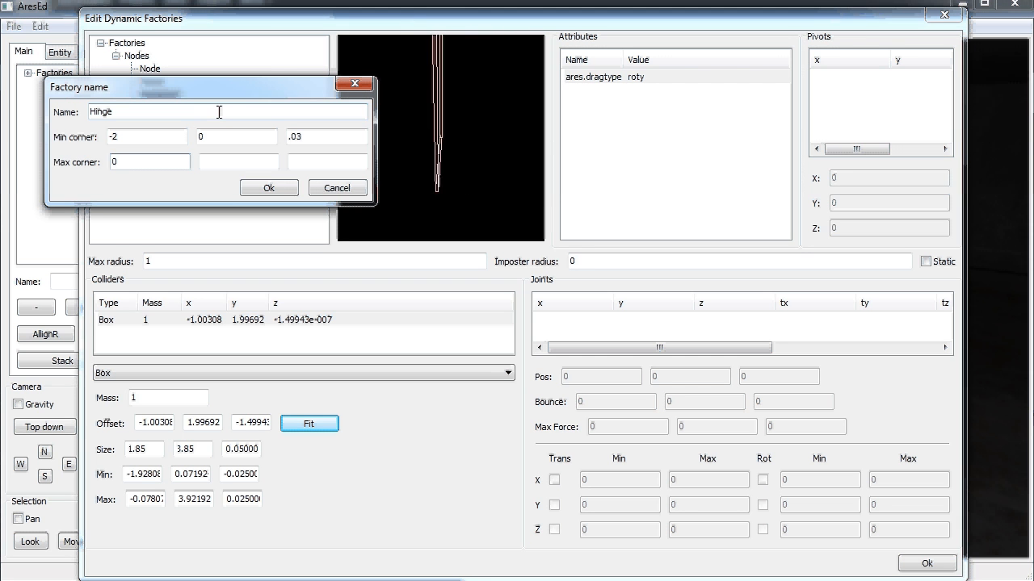
pyautogui.write('4')
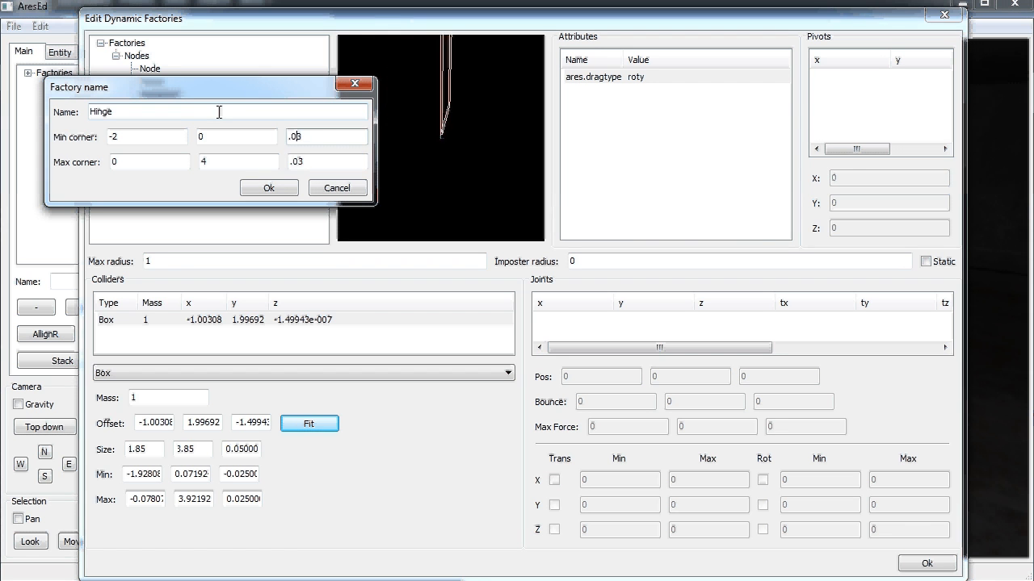
pyautogui.click(269, 187)
# Give the Hinge a fitted box collider with min x 0, sized 0.1 × 4 × 0.06
pyautogui.rightClick(258, 320)
pyautogui.click(282, 324)
pyautogui.click(309, 423)
pyautogui.click(153, 499)
pyautogui.hotkey('shift', 'Tab')
pyautogui.write('0')
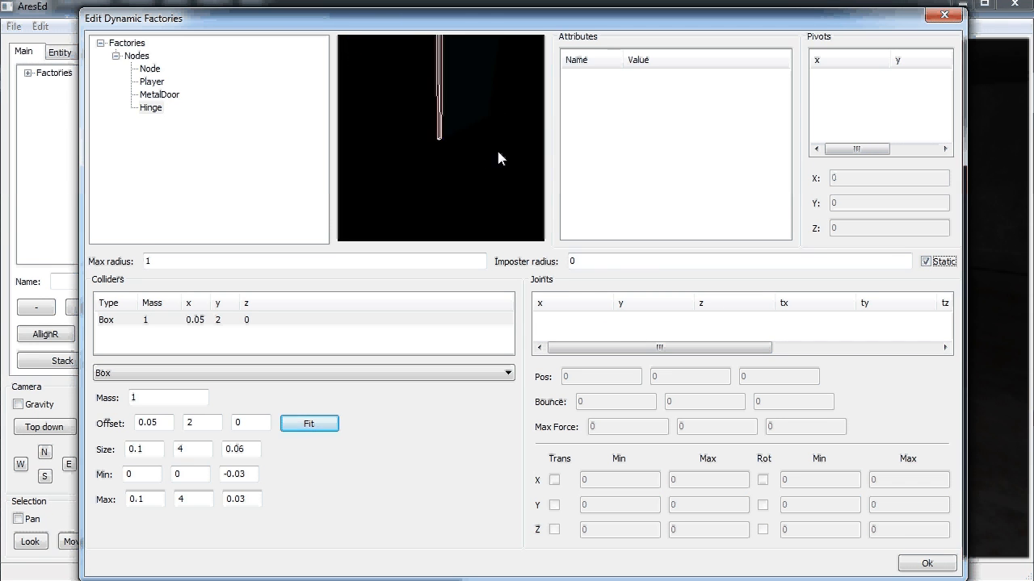
# Add a Hinge joint locking all translation and X/Z rotation, Y rotation limited to -1.2…1.2
pyautogui.rightClick(582, 324)
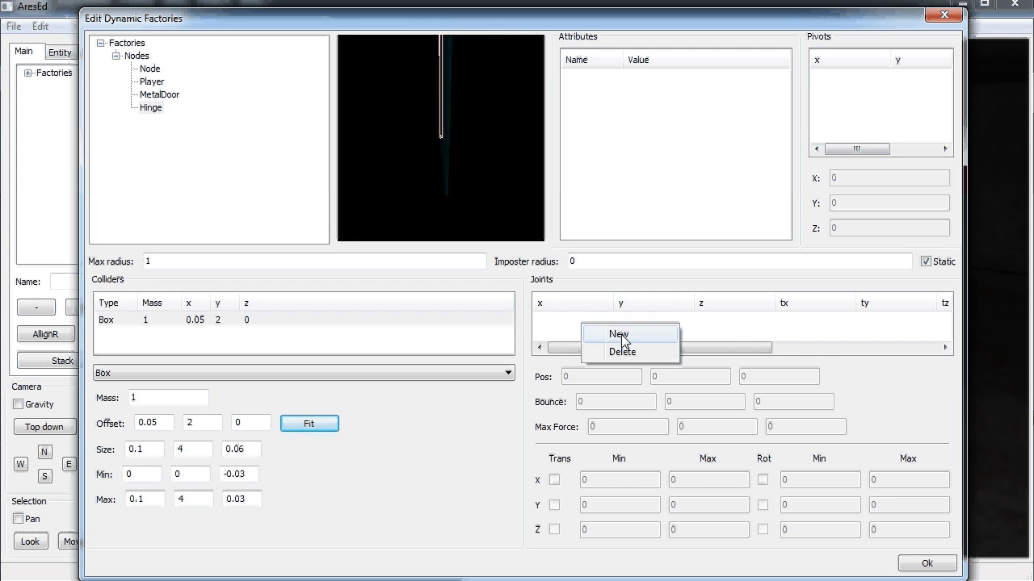
pyautogui.click(619, 334)
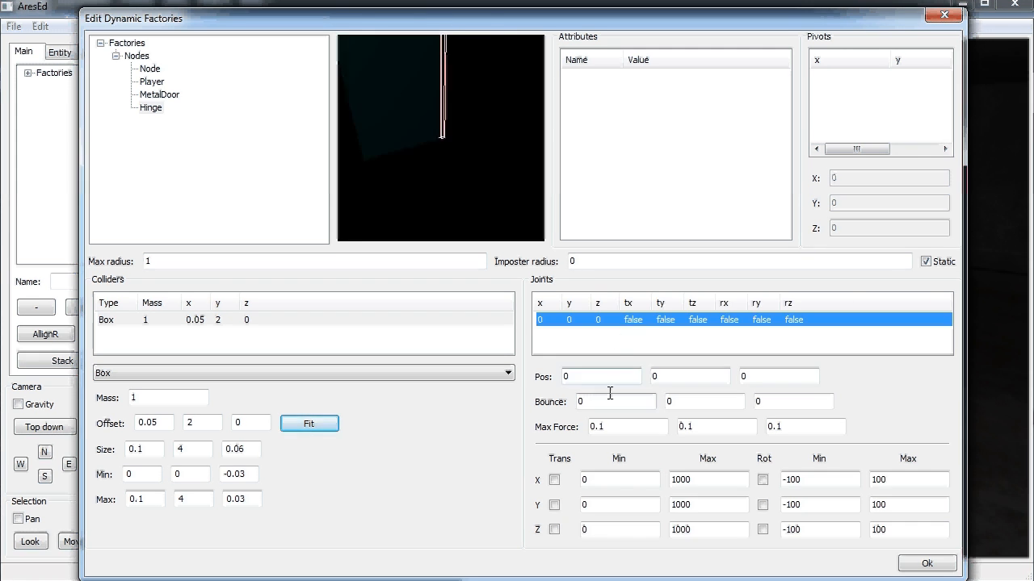
pyautogui.click(554, 480)
pyautogui.click(553, 506)
pyautogui.click(554, 530)
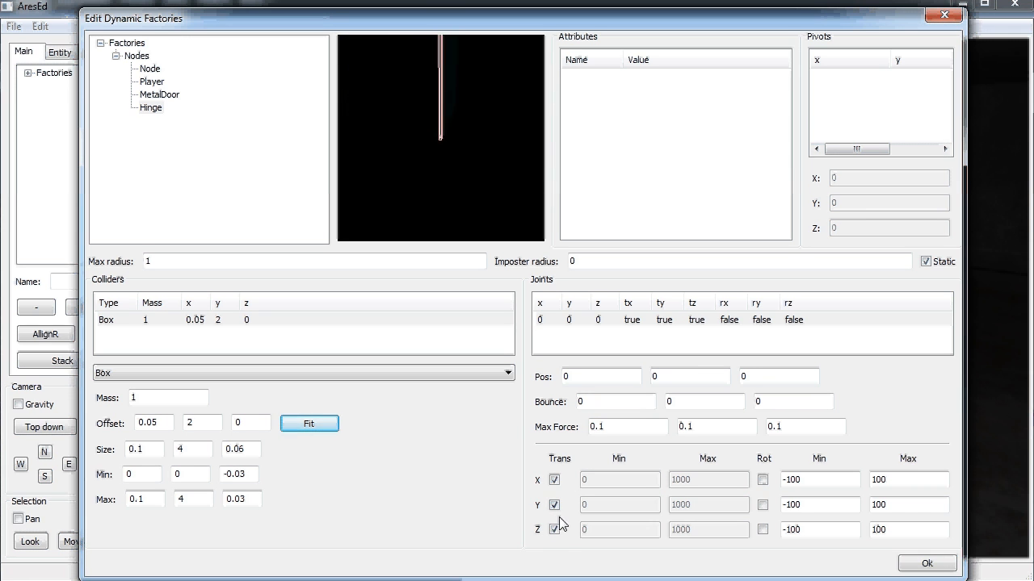
pyautogui.click(763, 483)
pyautogui.click(762, 531)
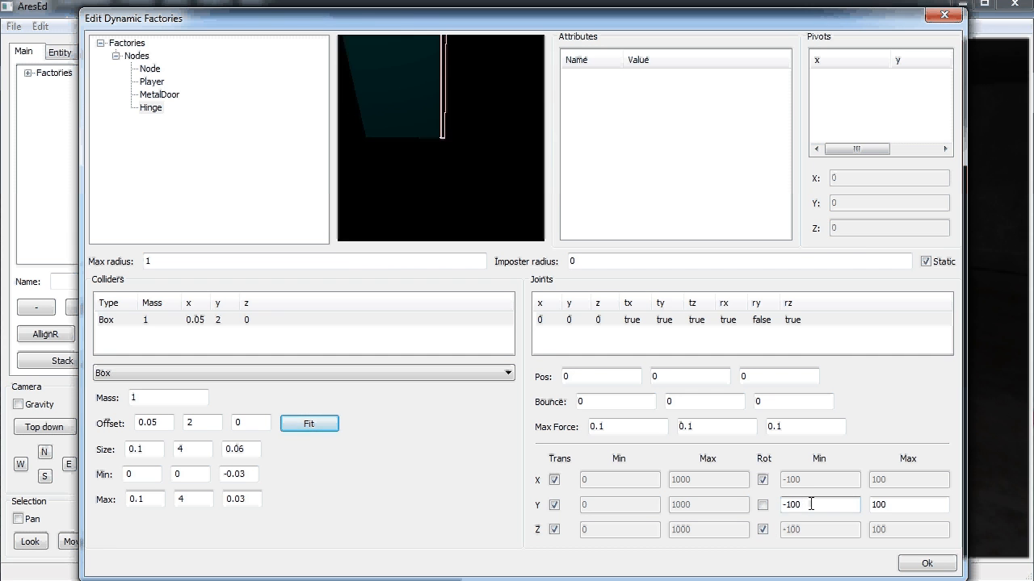
pyautogui.press('Tab')
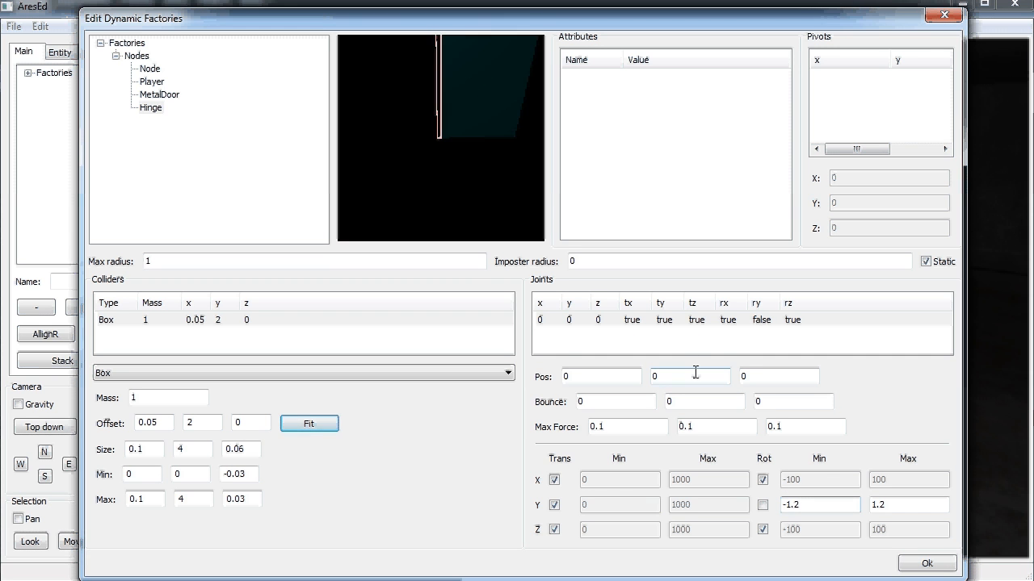
# Add a Key factory with a box collider fitted to its mesh
pyautogui.rightClick(150, 108)
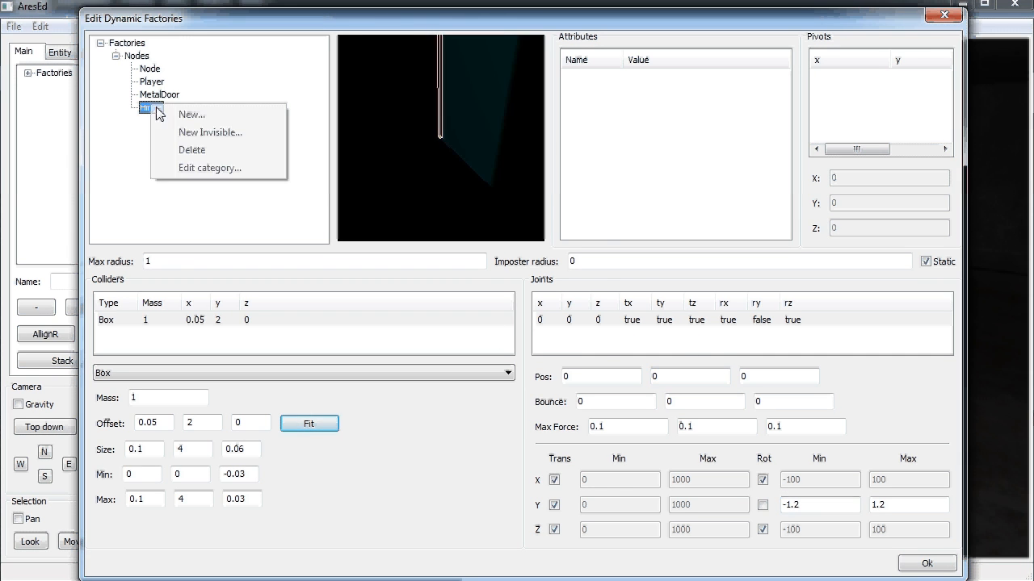
pyautogui.click(162, 115)
pyautogui.click(508, 272)
pyautogui.click(488, 368)
pyautogui.rightClick(293, 328)
pyautogui.click(324, 334)
pyautogui.click(310, 423)
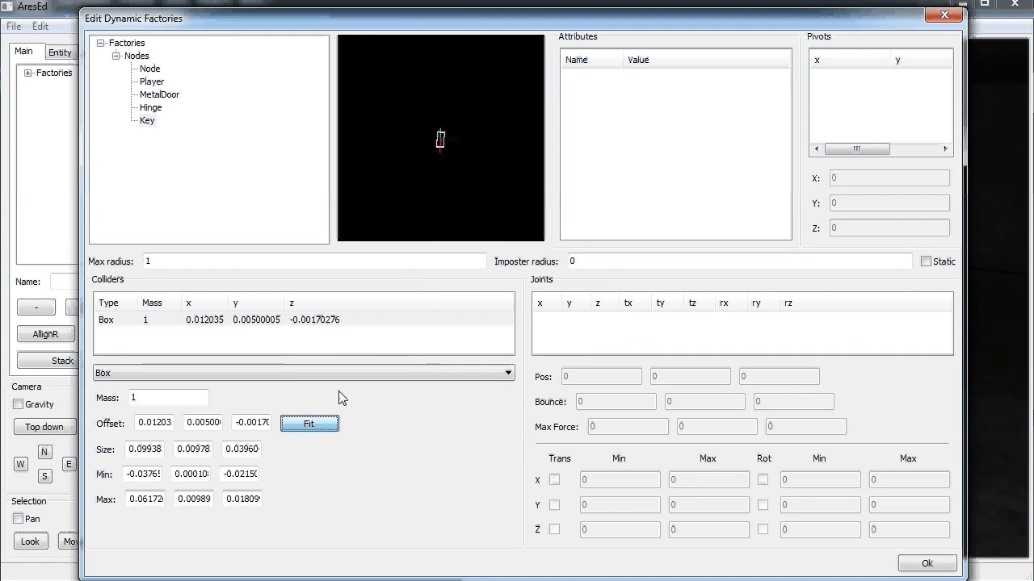
pyautogui.click(444, 141)
pyautogui.scroll(5, 443, 141)
# Add a MetalDesk factory with a fitted box collider of about 0.89 × 0.92 × 2.06
pyautogui.rightClick(146, 120)
pyautogui.click(179, 130)
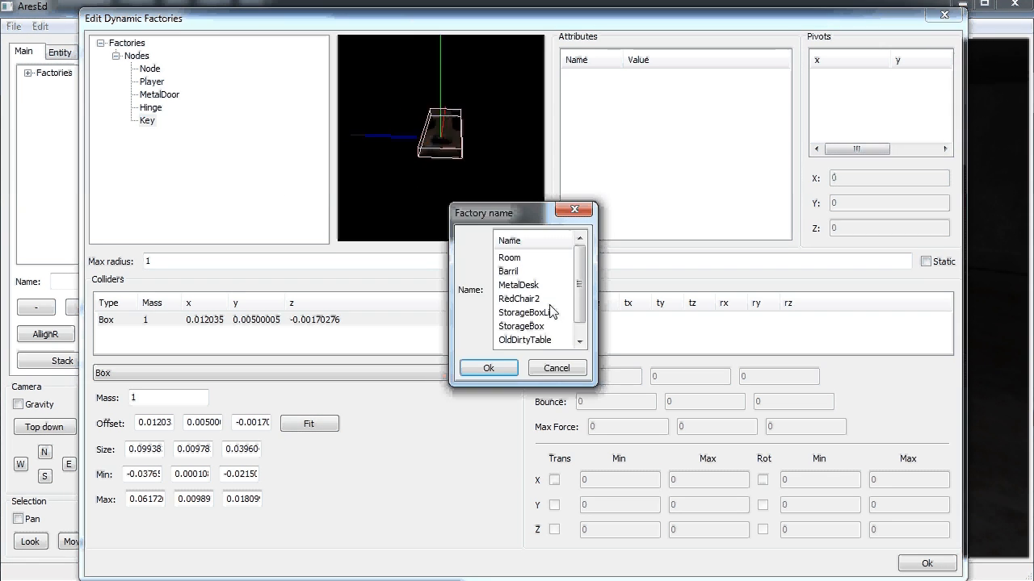
pyautogui.click(524, 288)
pyautogui.click(504, 370)
pyautogui.rightClick(347, 327)
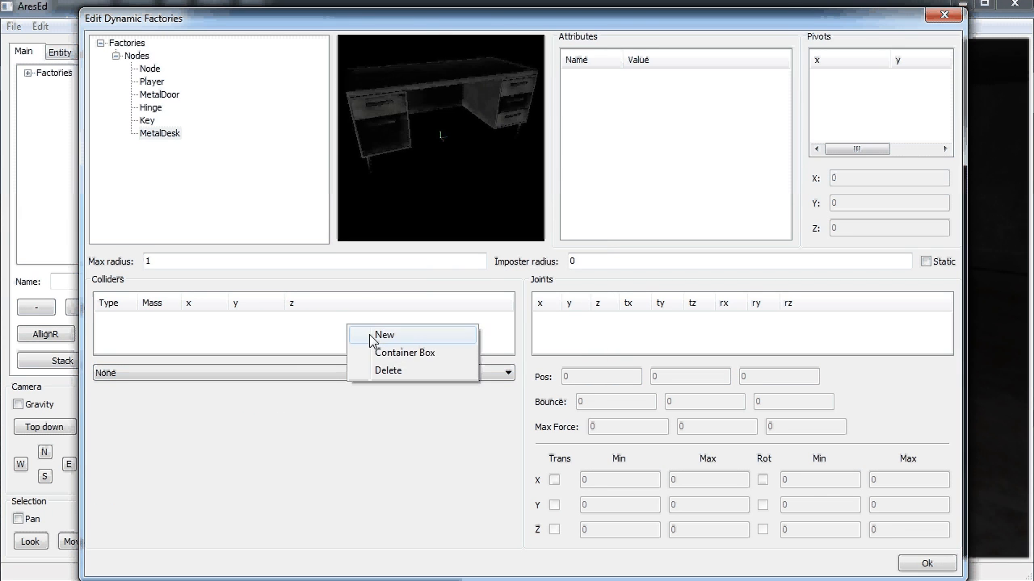
pyautogui.click(368, 336)
pyautogui.click(309, 423)
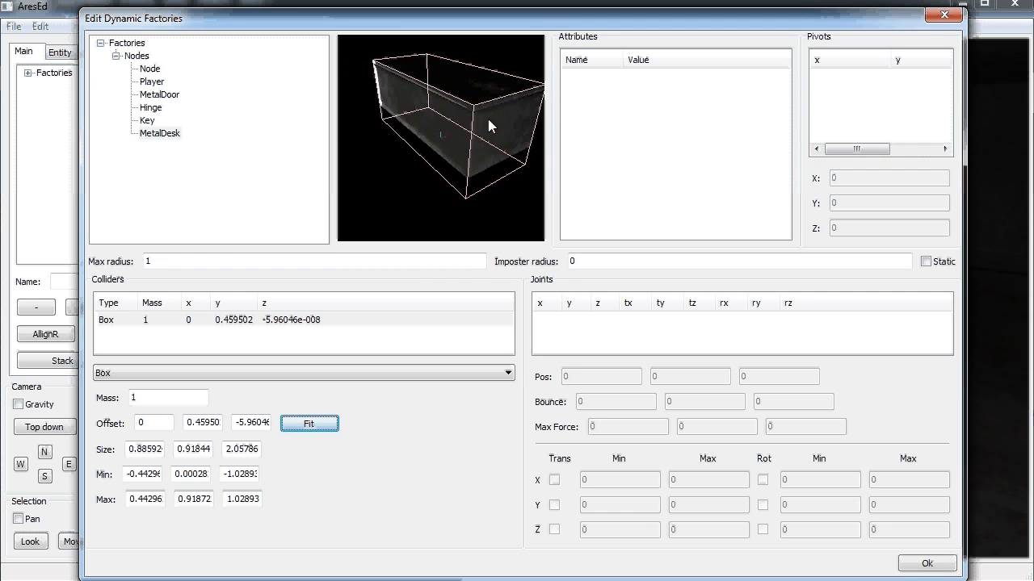
# Add a RedChair2 factory with a fitted box collider of about 0.80 × 1.06 × 0.61
pyautogui.rightClick(158, 133)
pyautogui.click(194, 143)
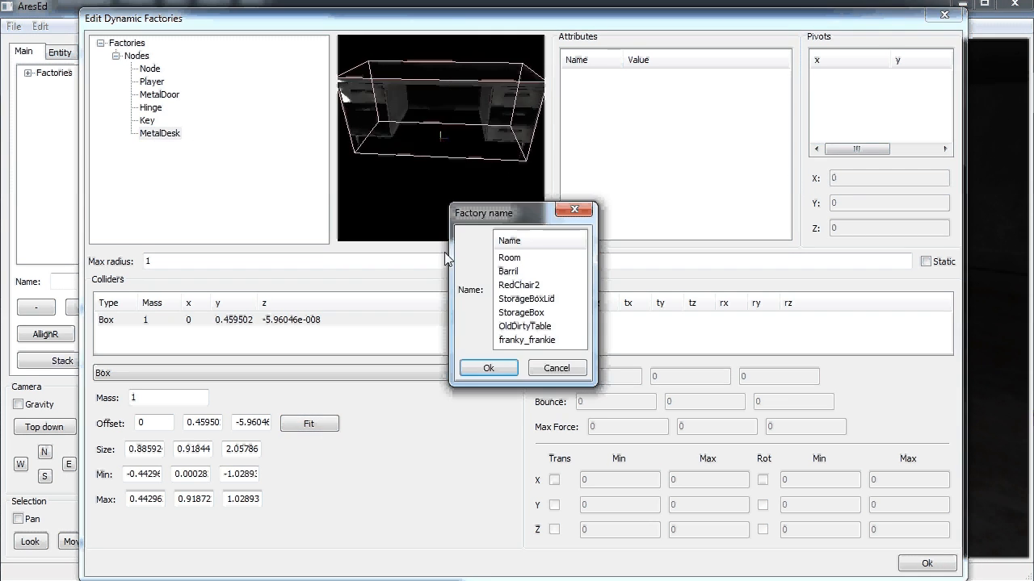
pyautogui.click(540, 286)
pyautogui.click(488, 368)
pyautogui.rightClick(335, 327)
pyautogui.click(343, 335)
pyautogui.click(314, 423)
# Add an OldDirtyTable factory with a fitted box collider
pyautogui.rightClick(179, 132)
pyautogui.click(202, 143)
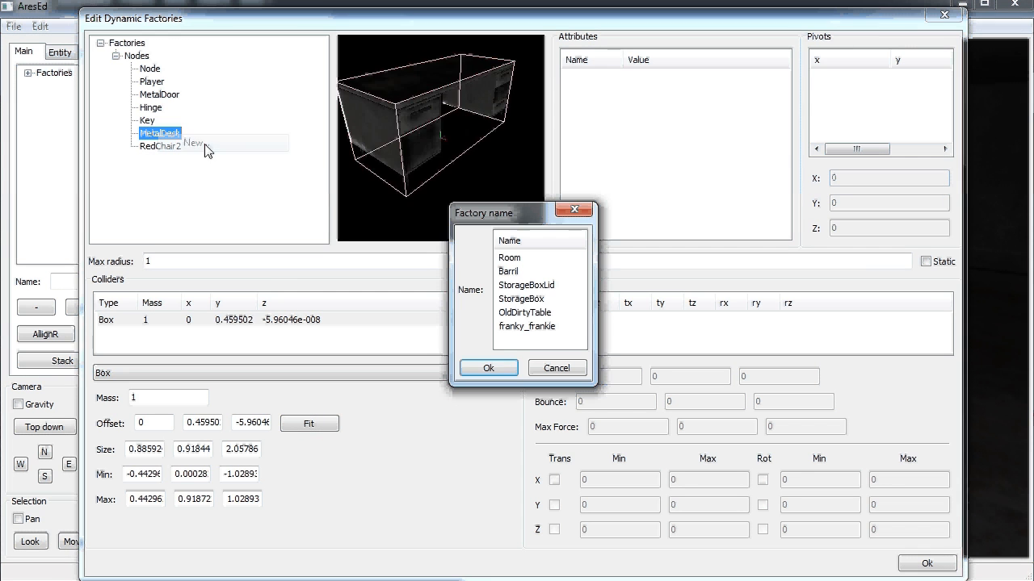
pyautogui.click(525, 312)
pyautogui.click(489, 368)
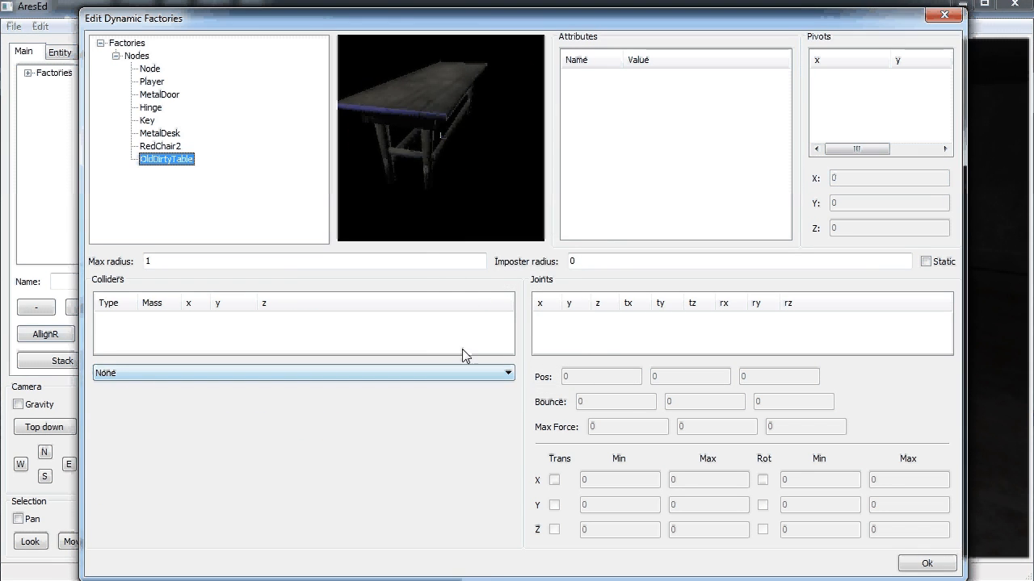
pyautogui.rightClick(357, 329)
pyautogui.click(384, 336)
pyautogui.click(309, 423)
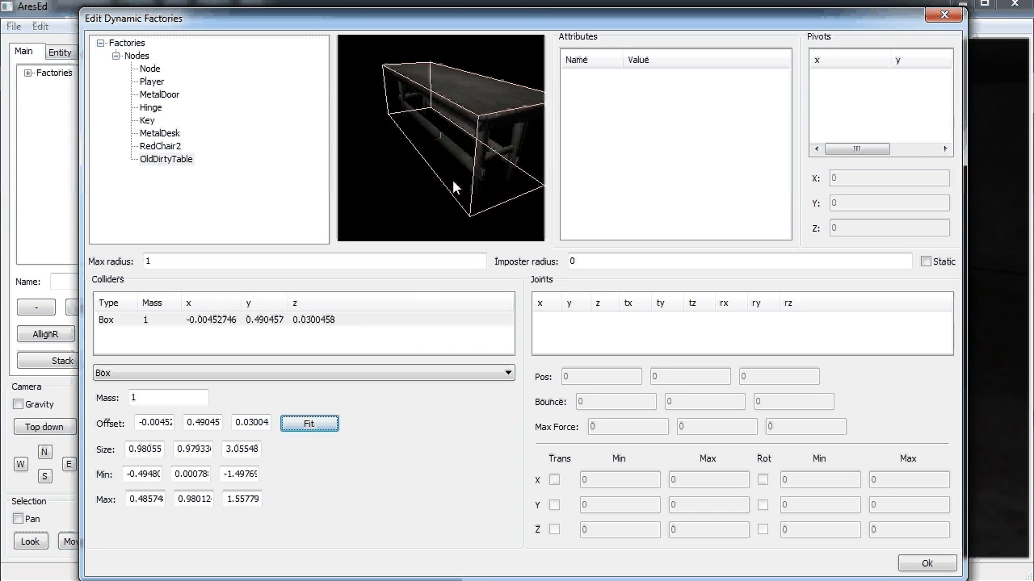
# Add a StorageBox factory under Nodes
pyautogui.click(176, 162)
pyautogui.rightClick(188, 148)
pyautogui.click(205, 165)
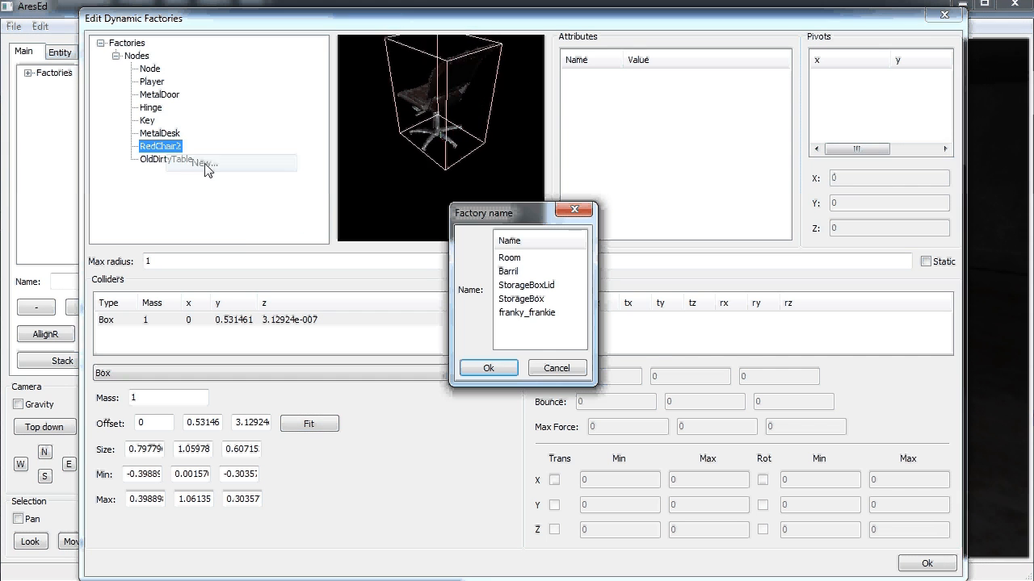
pyautogui.click(529, 297)
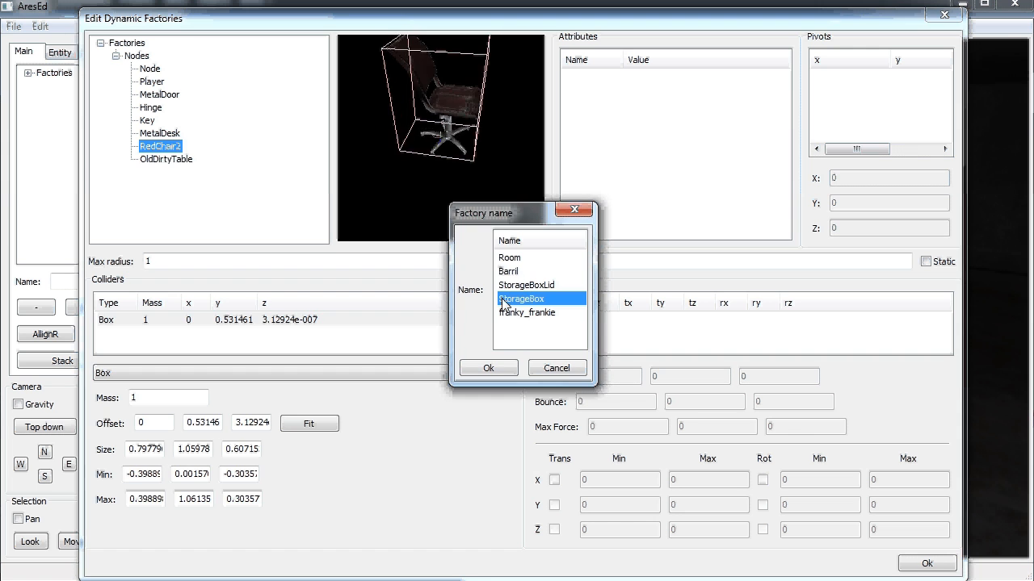
pyautogui.click(487, 367)
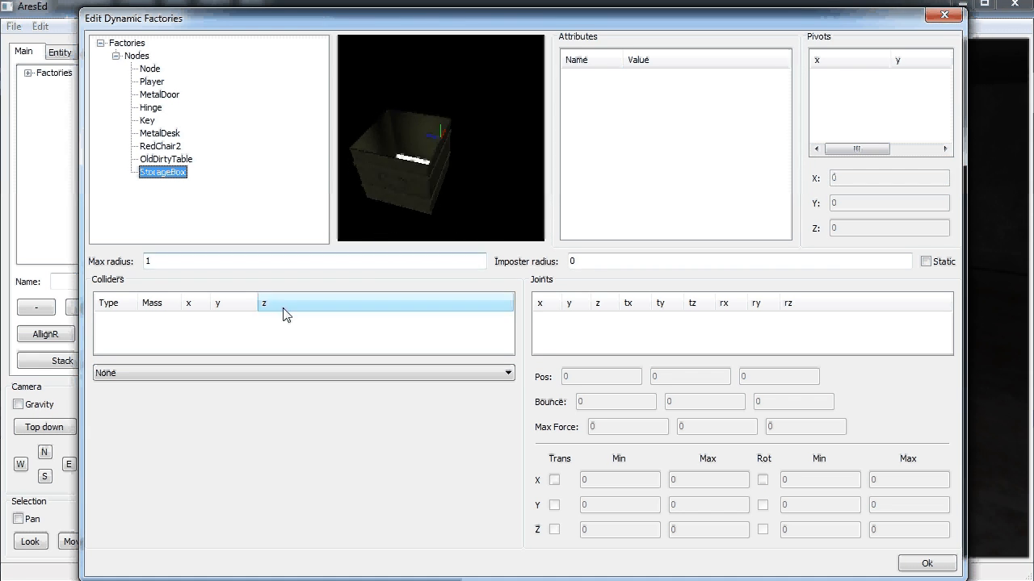
# Generate hollow-crate side colliders 0.04 thick for the StorageBox
pyautogui.rightClick(257, 331)
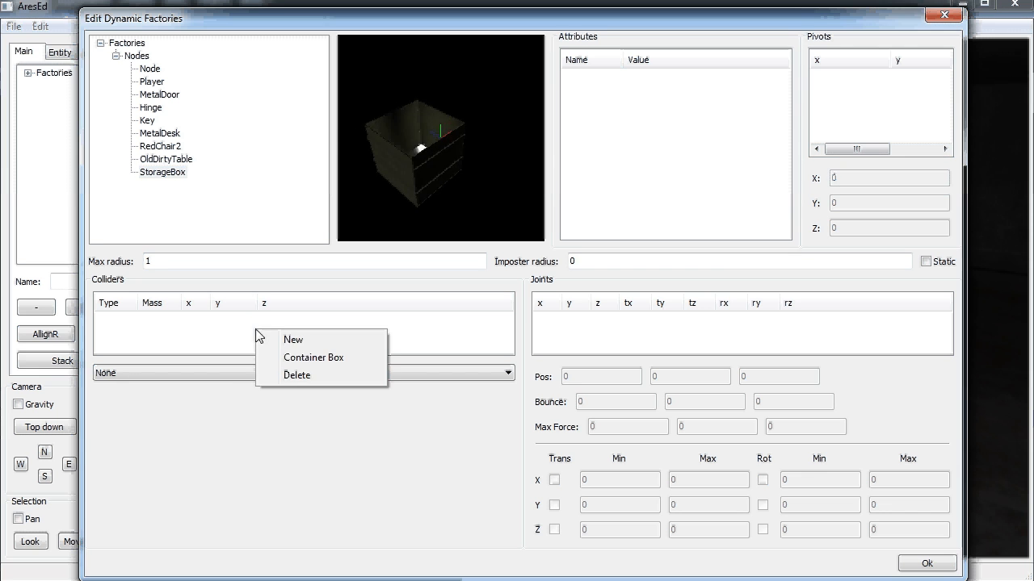
pyautogui.click(307, 360)
pyautogui.write('.04')
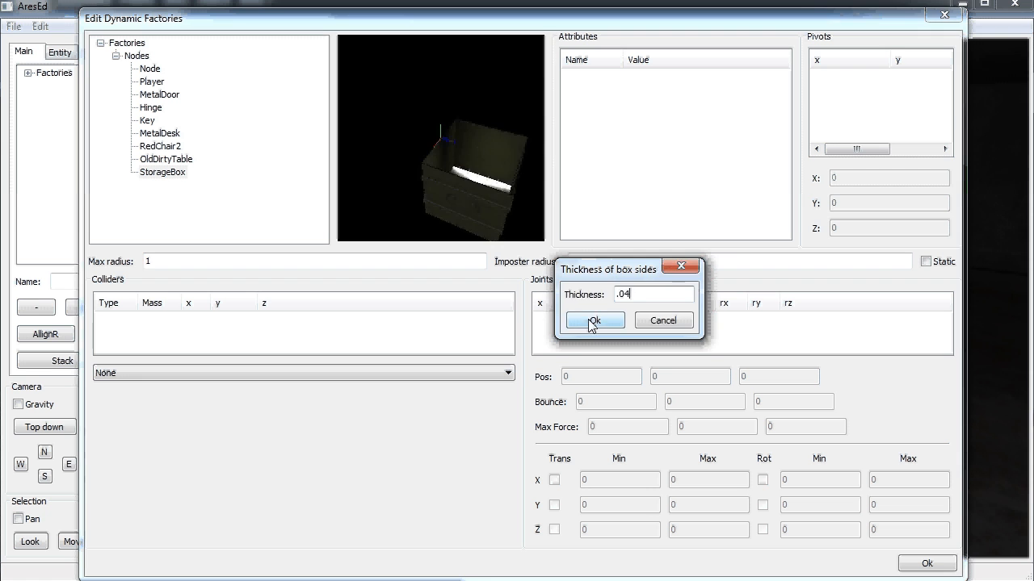
pyautogui.click(592, 322)
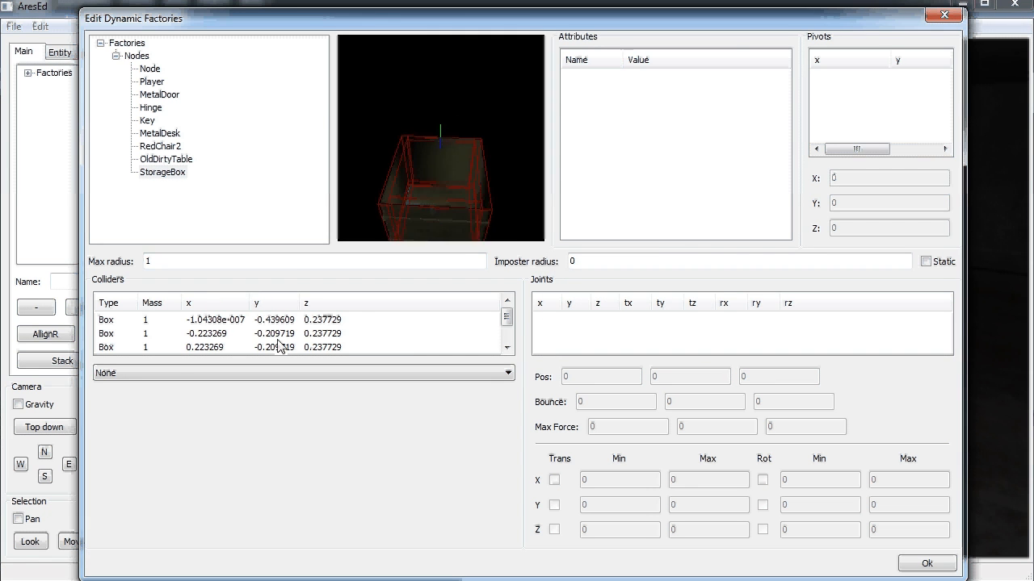
# Check the generated side colliders and mark StorageBox as Static
pyautogui.click(260, 321)
pyautogui.click(263, 333)
pyautogui.click(263, 347)
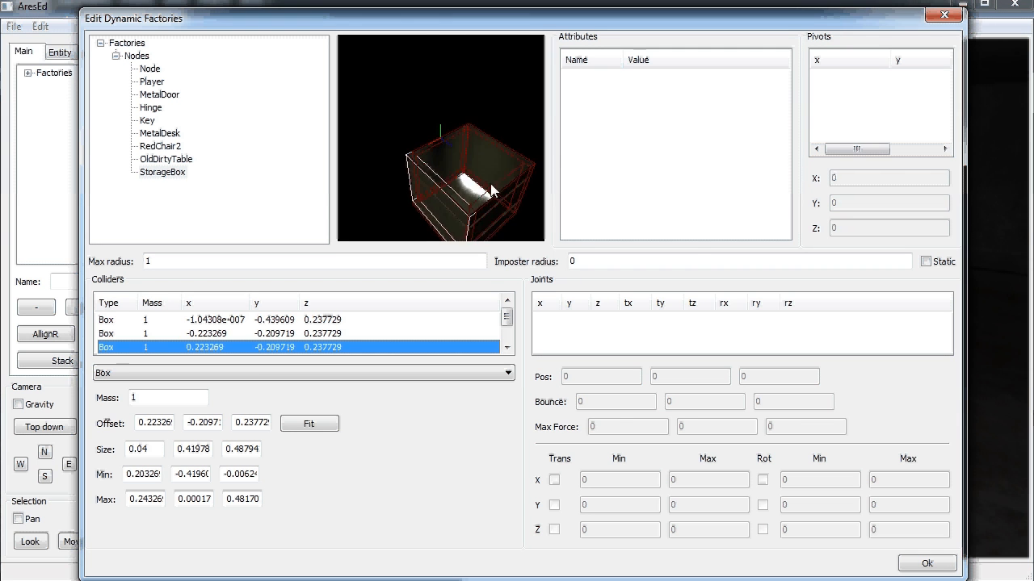
pyautogui.click(925, 262)
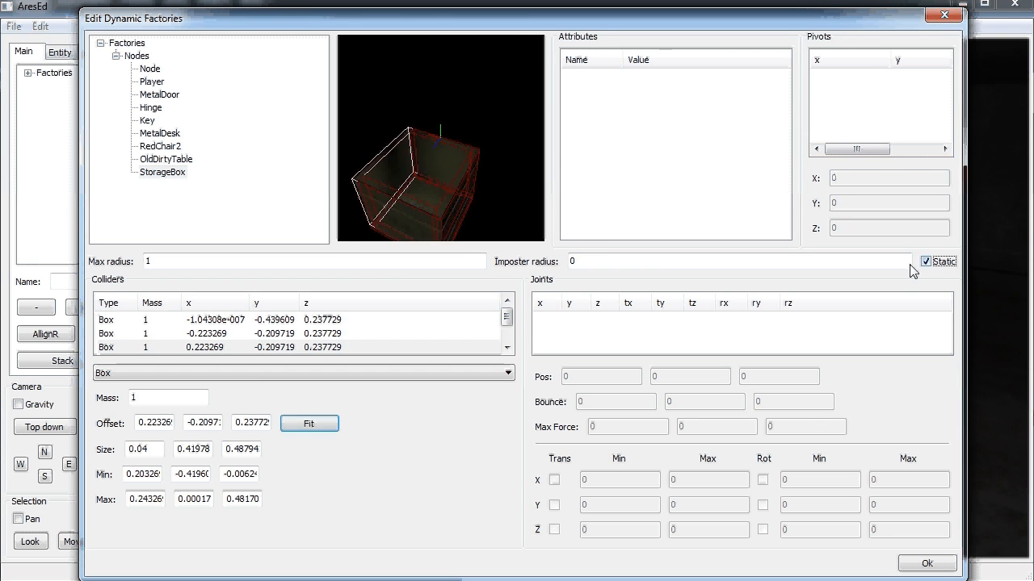
# Add a new joint to StorageBox, locking translation X/Y/Z and rotation Y/Z
pyautogui.rightClick(573, 327)
pyautogui.click(610, 338)
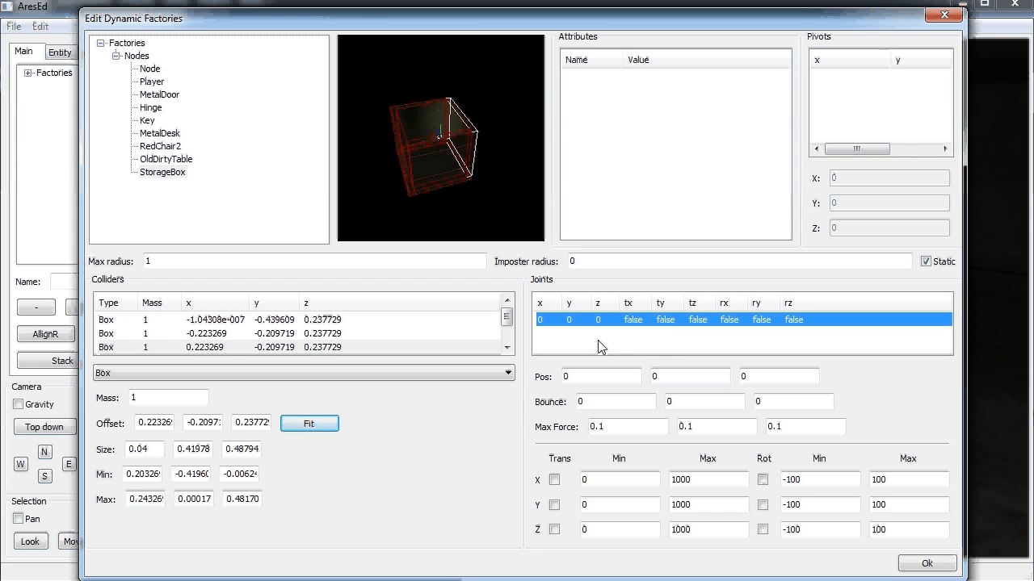
pyautogui.click(554, 480)
pyautogui.click(554, 505)
pyautogui.click(554, 530)
pyautogui.click(762, 505)
pyautogui.click(762, 529)
# Limit the joint's X rotation to a minimum of -1.5 and maximum of 0
pyautogui.click(824, 479)
pyautogui.press('BackSpace')
pyautogui.press('BackSpace')
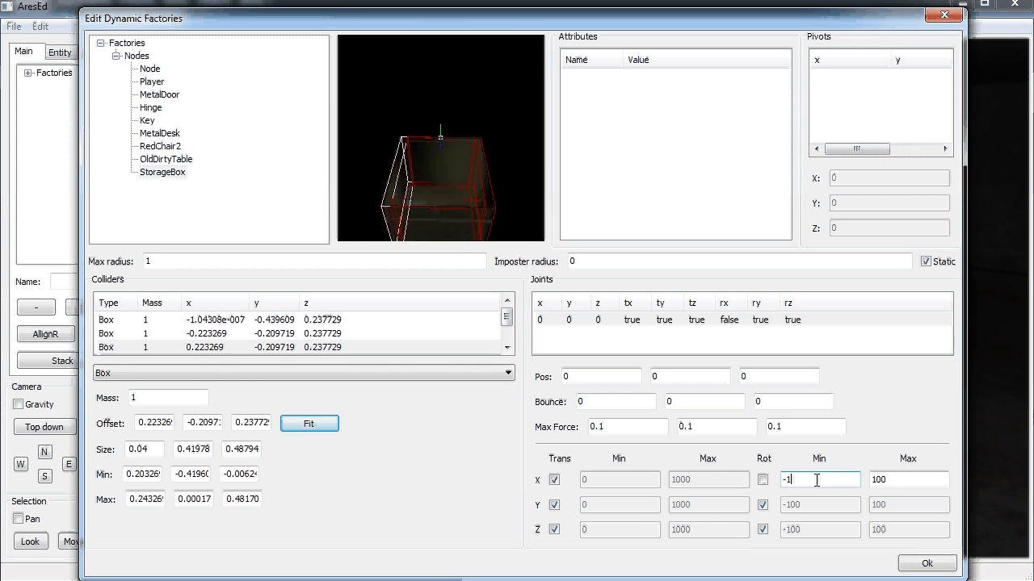
pyautogui.write('.5')
pyautogui.press('Tab')
pyautogui.write('0')
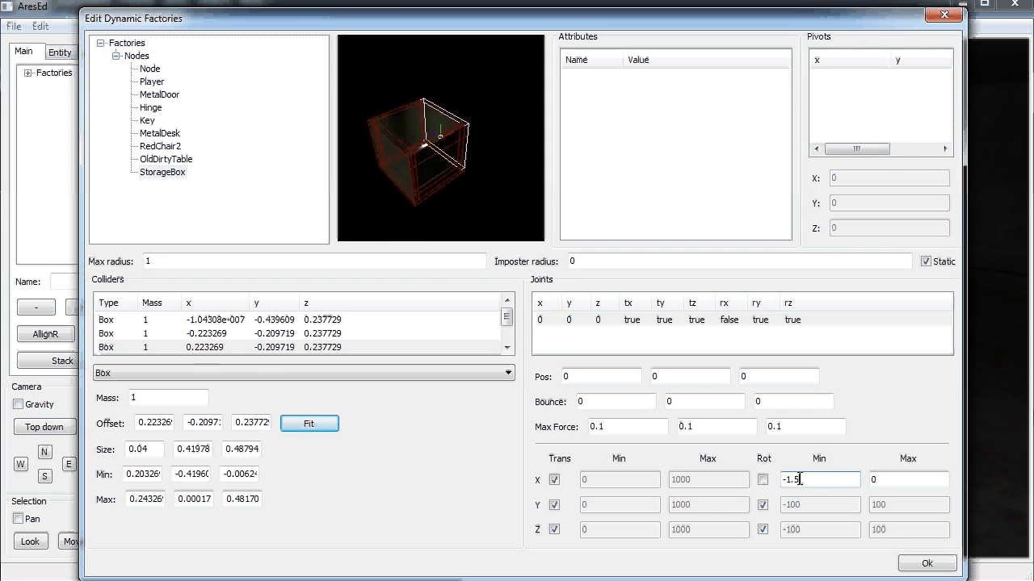
pyautogui.click(804, 480)
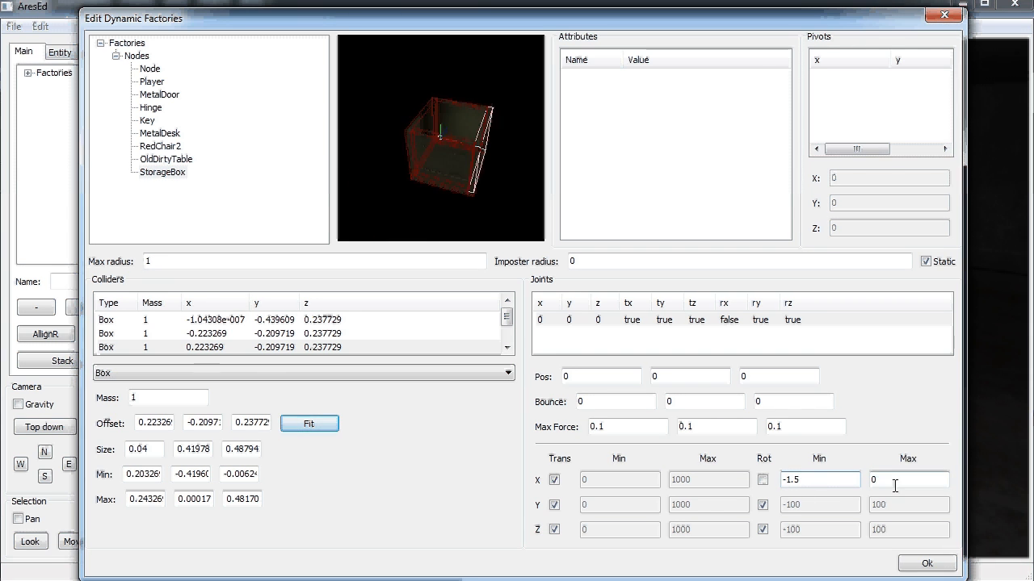
# Create a StorageBoxLid factory with a fitted box collider and apply the changes
pyautogui.rightClick(161, 177)
pyautogui.click(198, 182)
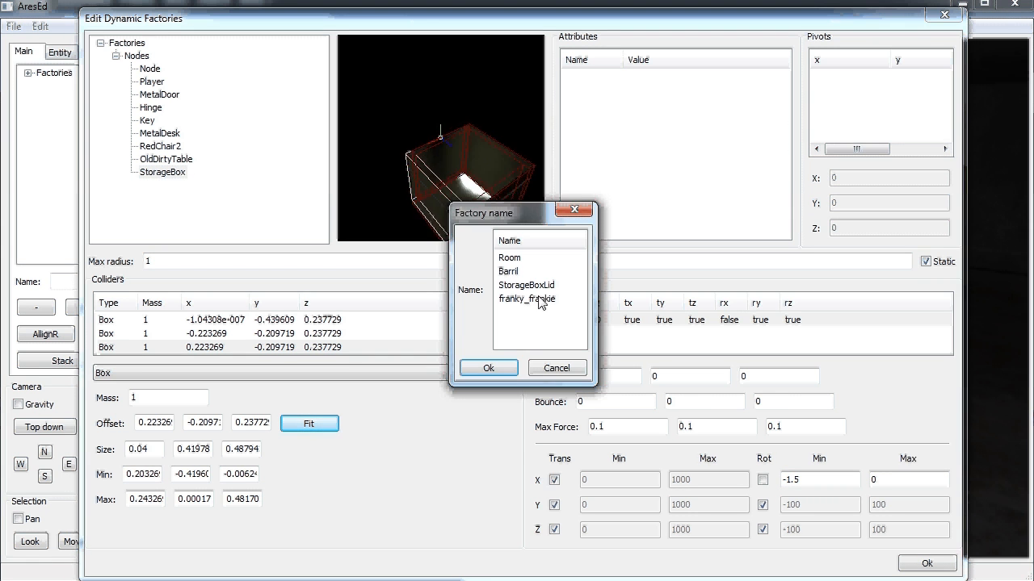
pyautogui.click(538, 286)
pyautogui.click(491, 369)
pyautogui.rightClick(324, 323)
pyautogui.click(352, 333)
pyautogui.click(317, 424)
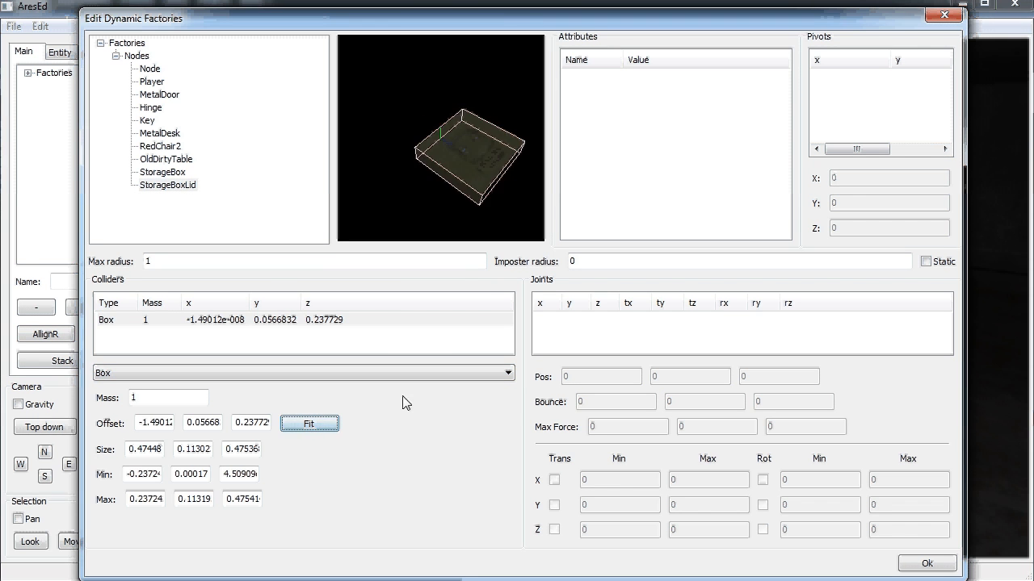
pyautogui.click(920, 564)
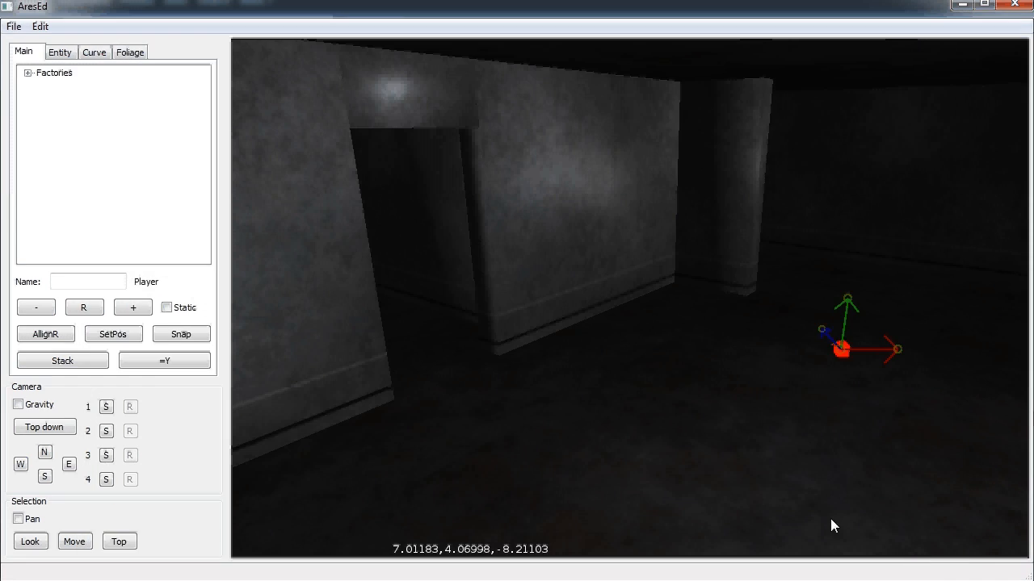
# Open the Manage Dynamic Factories editor and expand its Factories > Nodes group
pyautogui.scroll(3, 647, 390)
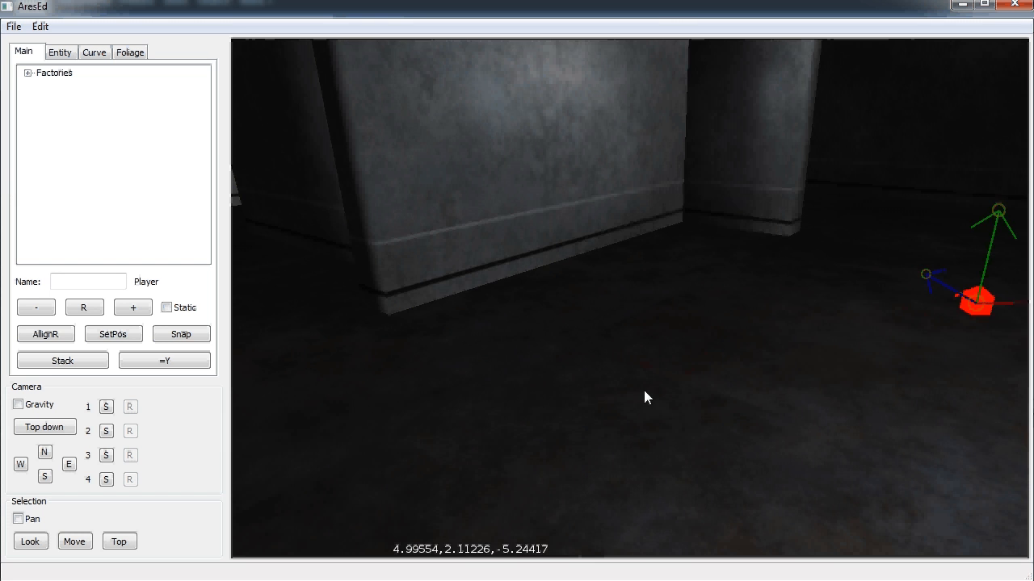
pyautogui.scroll(-2, 668, 322)
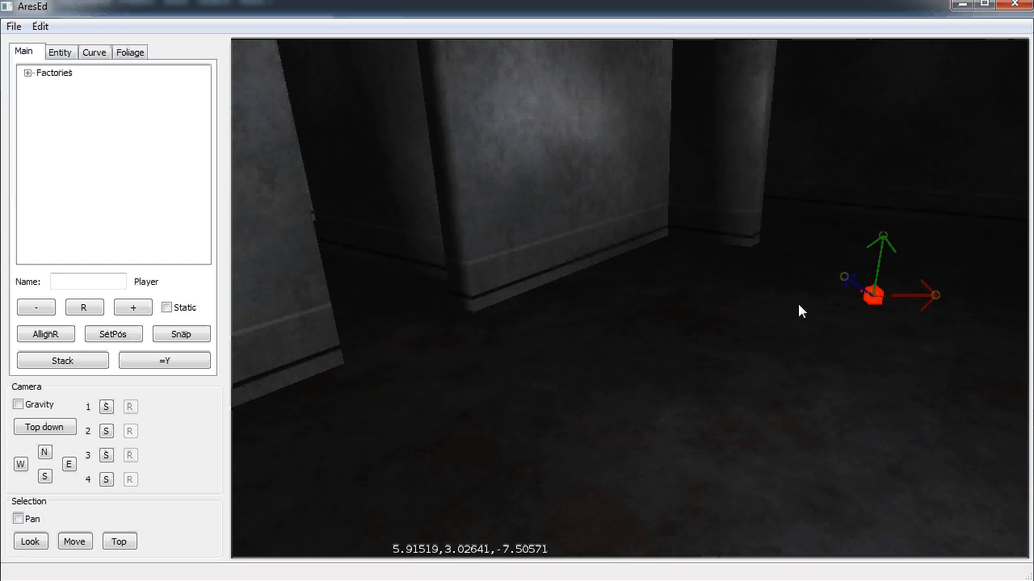
pyautogui.click(43, 86)
pyautogui.click(13, 27)
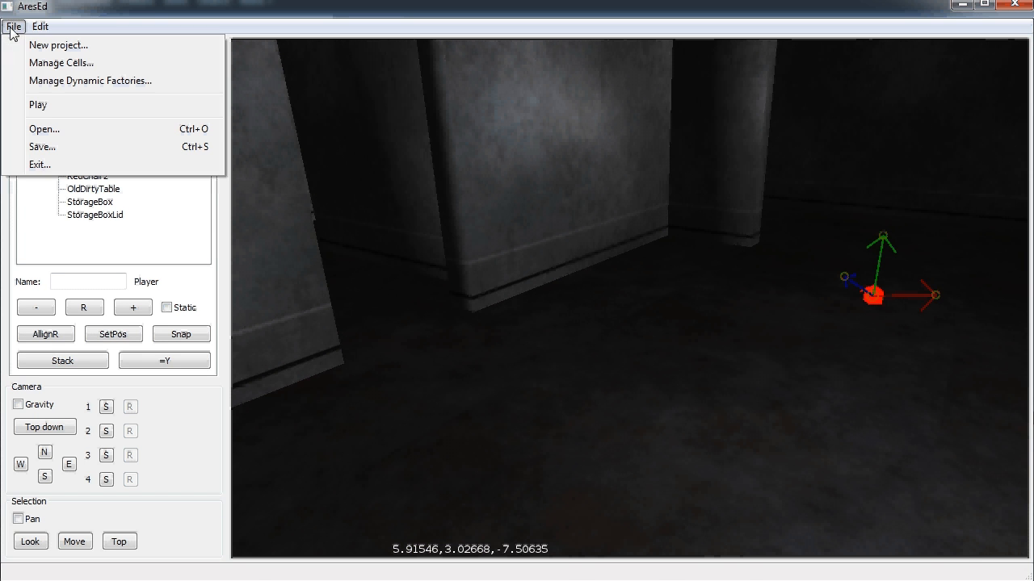
pyautogui.click(62, 81)
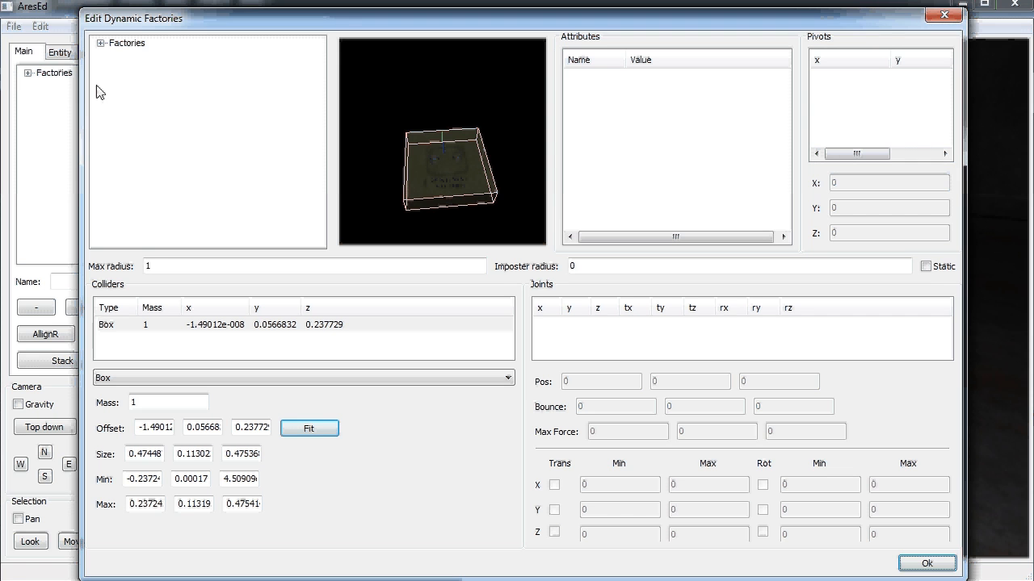
pyautogui.click(100, 43)
pyautogui.click(116, 55)
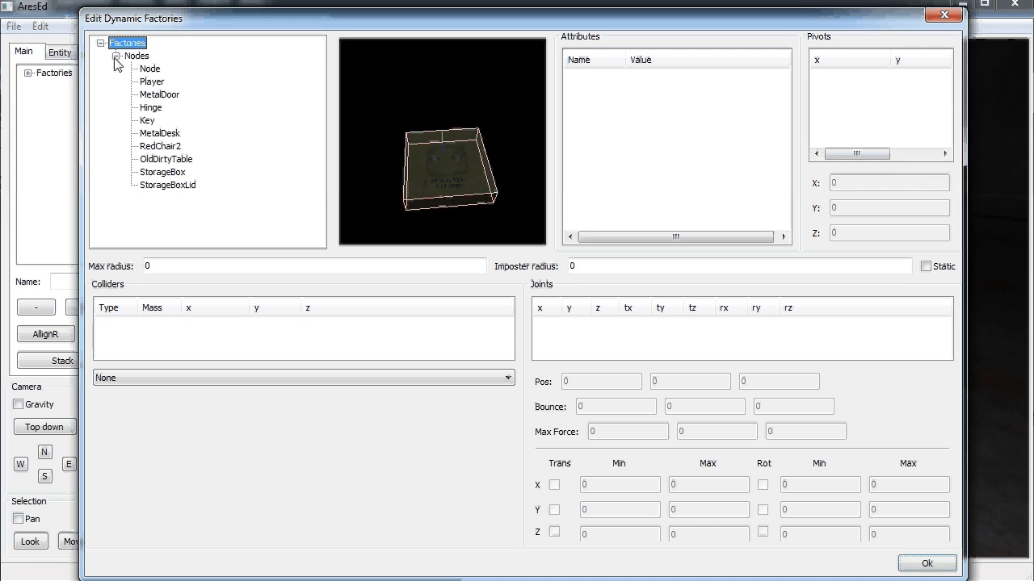
# Change the category of OldDirtyTable and MetalDesk to 'Furniture'
pyautogui.click(166, 160)
pyautogui.rightClick(170, 159)
pyautogui.click(229, 223)
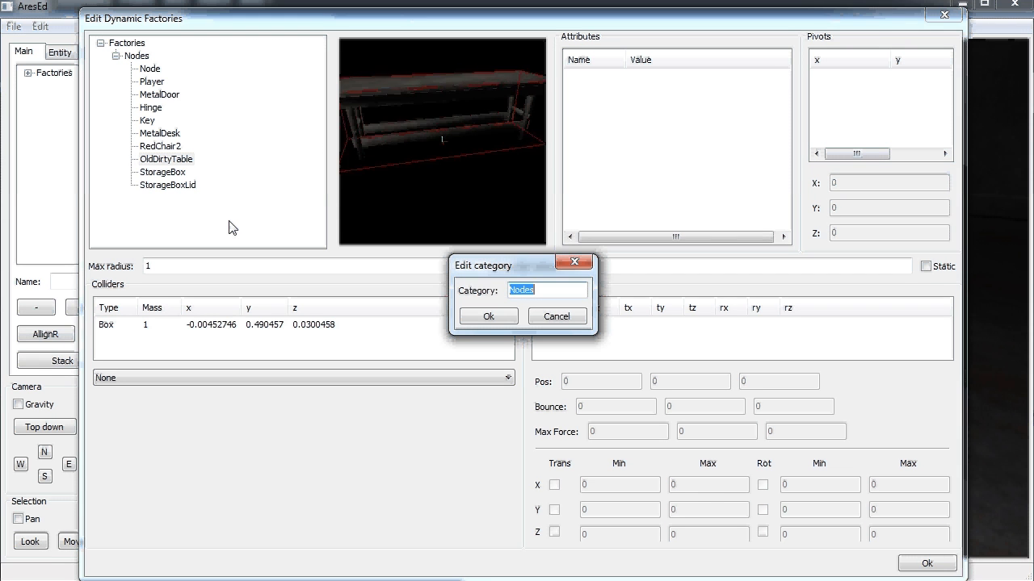
pyautogui.write('Furniture')
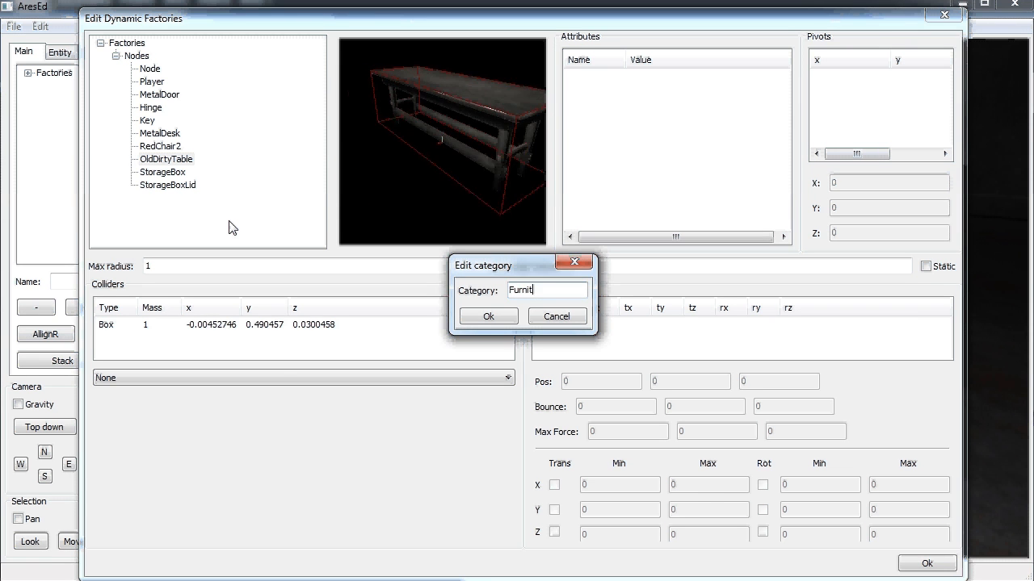
pyautogui.click(485, 316)
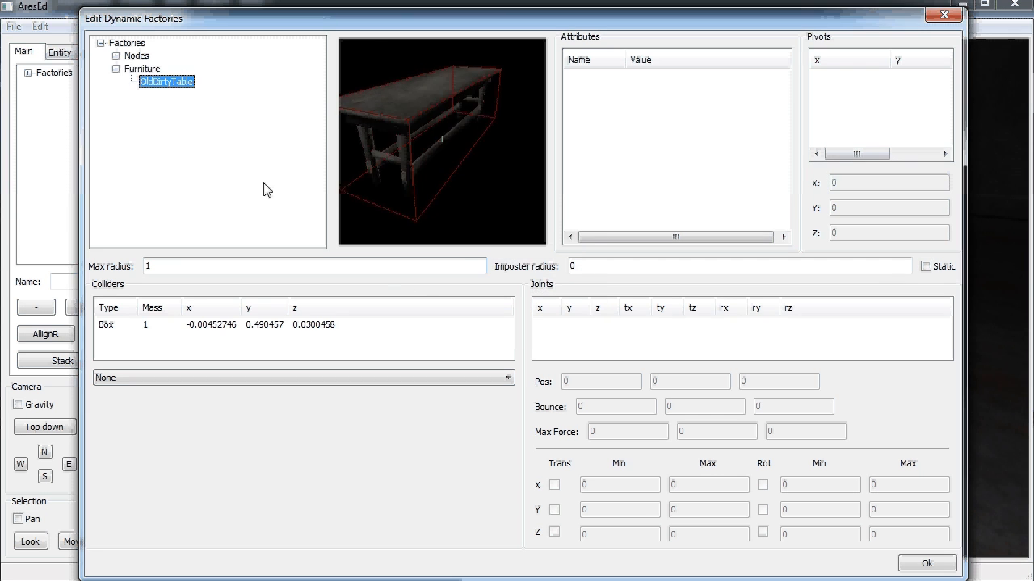
pyautogui.click(116, 56)
pyautogui.click(162, 133)
pyautogui.rightClick(166, 132)
pyautogui.click(235, 198)
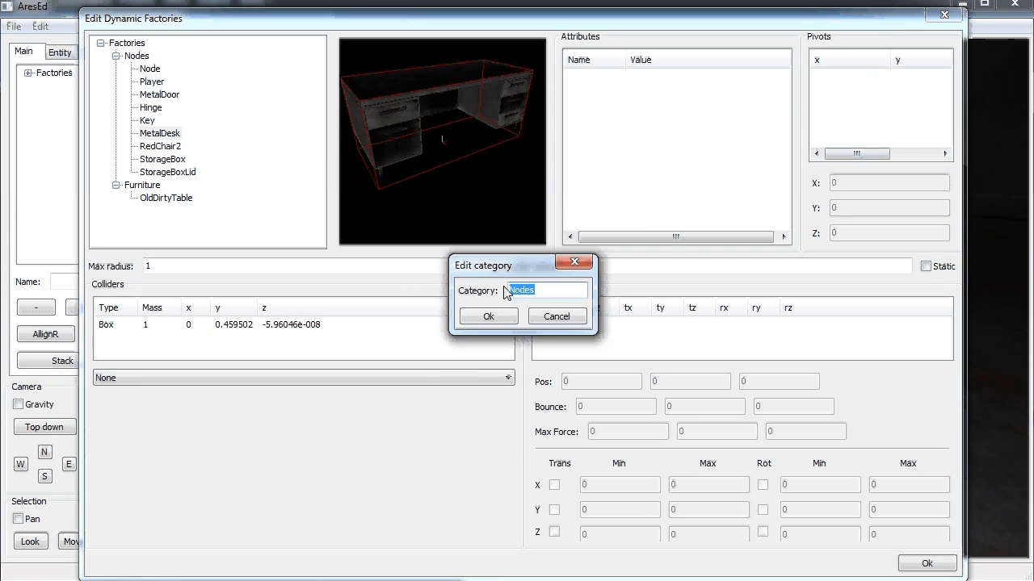
pyautogui.write('Furniture')
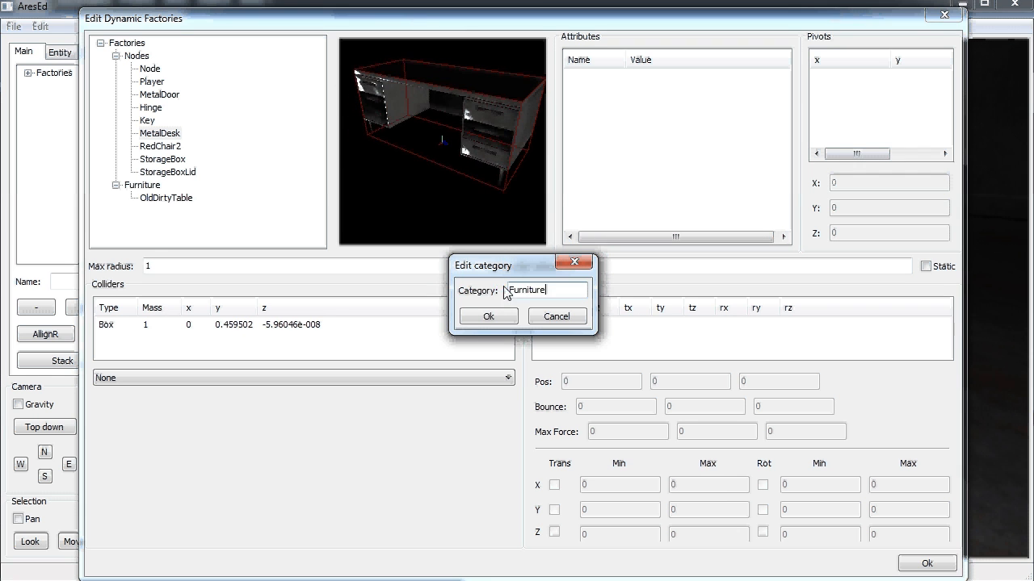
pyautogui.click(485, 316)
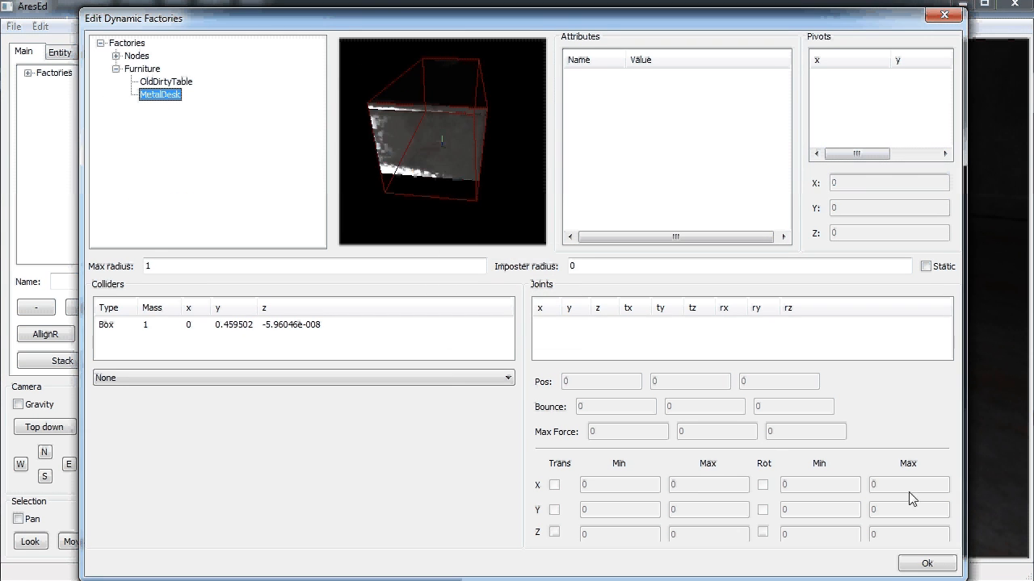
# Apply the factory changes and expand Factories > Nodes in the main panel
pyautogui.click(925, 563)
pyautogui.click(29, 72)
pyautogui.click(43, 85)
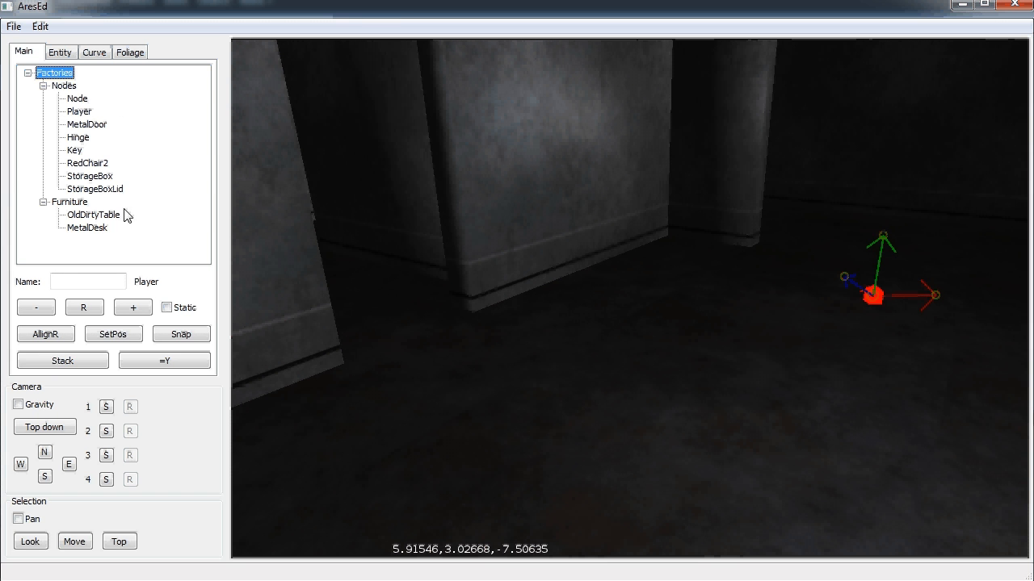
# Place a MetalDesk on the room floor and turn it broadside
pyautogui.click(87, 228)
pyautogui.click(707, 332)
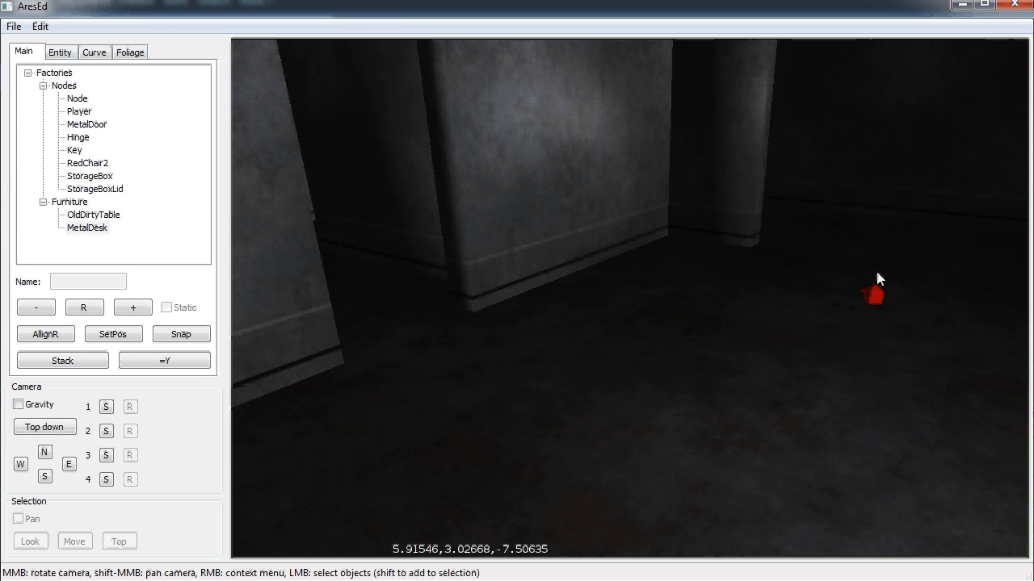
pyautogui.scroll(-3, 891, 234)
pyautogui.scroll(7, 807, 255)
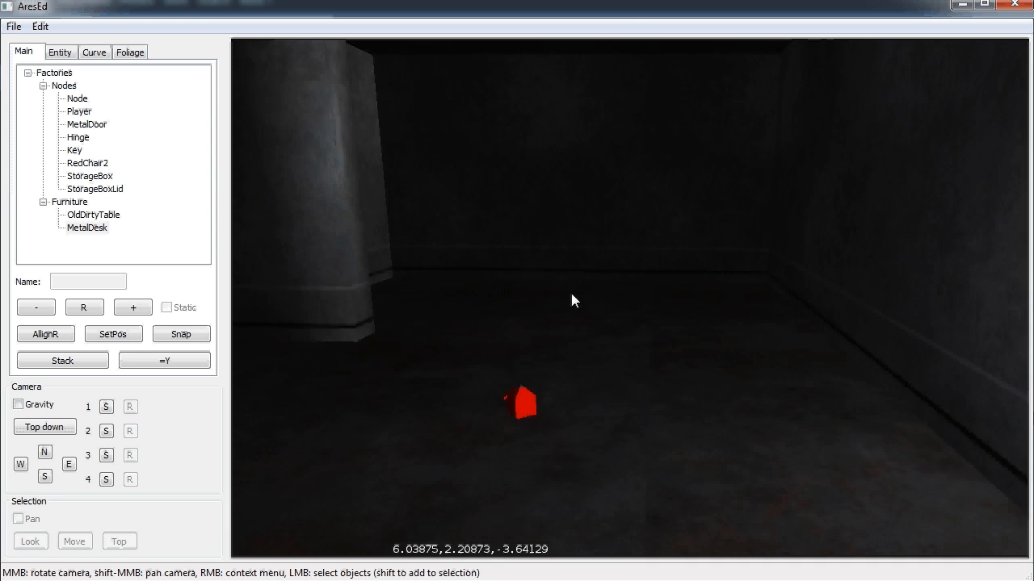
pyautogui.press('e')
pyautogui.click(503, 287)
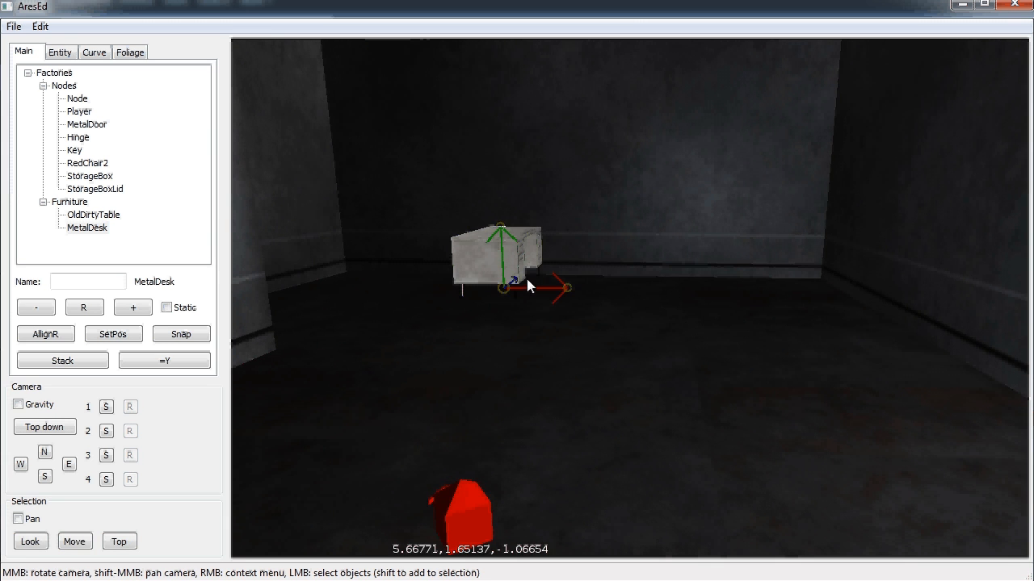
pyautogui.moveTo(527, 280); pyautogui.dragTo(629, 296, button='middle')
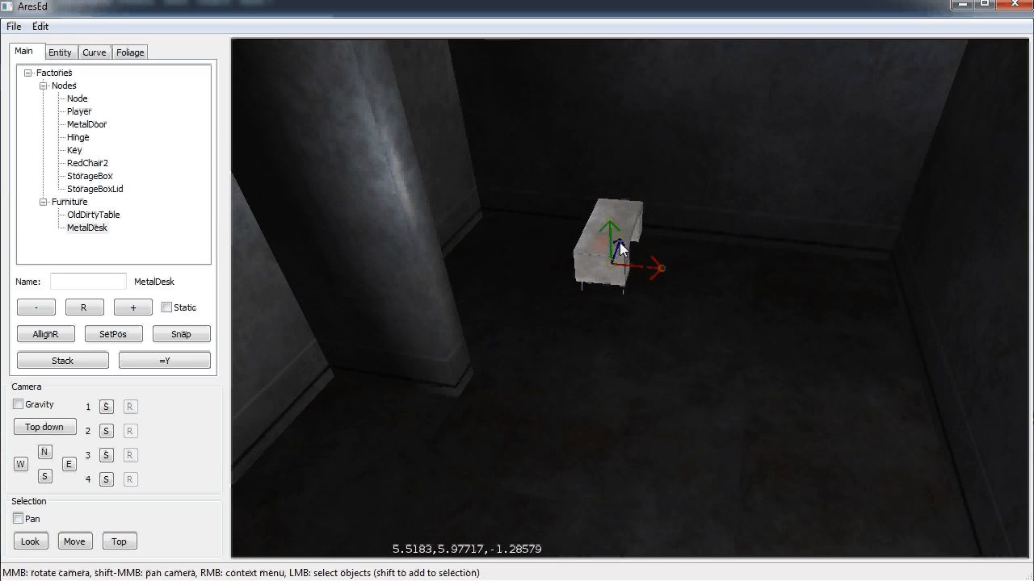
pyautogui.moveTo(622, 239)
pyautogui.mouseDown()
pyautogui.moveTo(653, 274)
pyautogui.moveTo(632, 273)
pyautogui.moveTo(621, 257)
pyautogui.mouseUp()
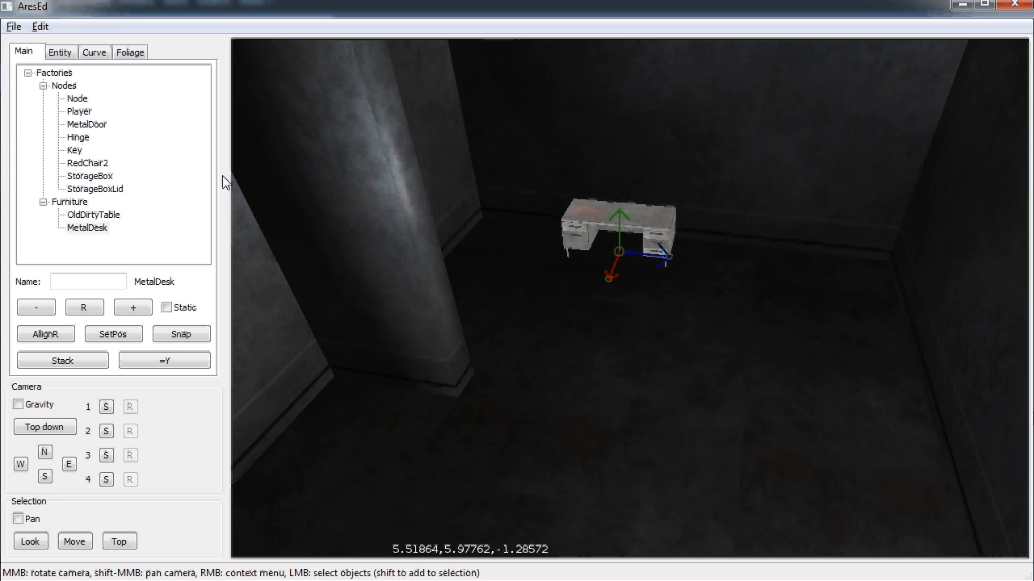
# Place a RedChair2 in front of the desk, rotated to face it
pyautogui.click(90, 163)
pyautogui.click(591, 282)
pyautogui.press('e')
pyautogui.scroll(3, 603, 280)
pyautogui.click(604, 279)
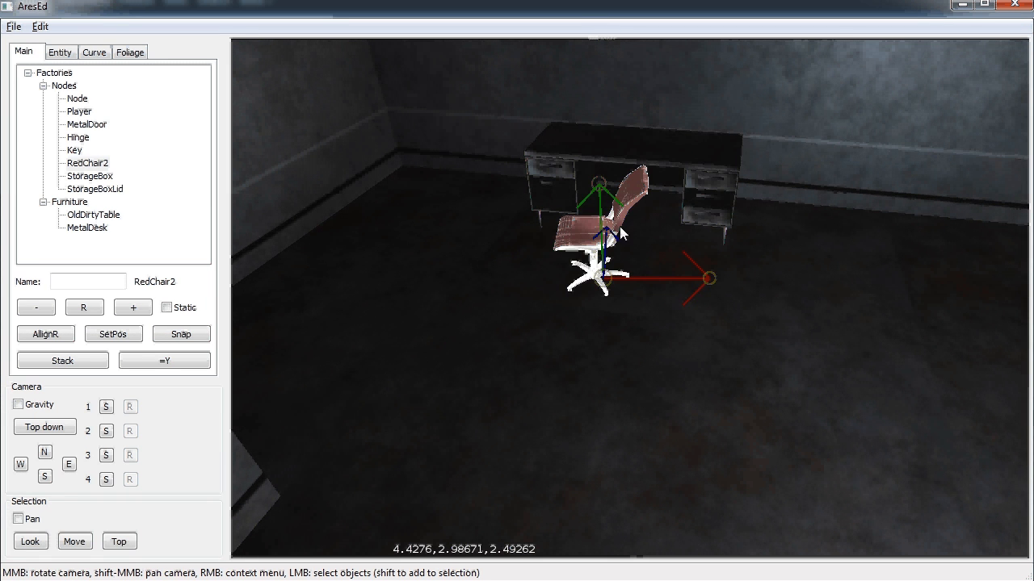
pyautogui.moveTo(606, 229); pyautogui.dragTo(680, 273)
pyautogui.moveTo(612, 230); pyautogui.dragTo(627, 273)
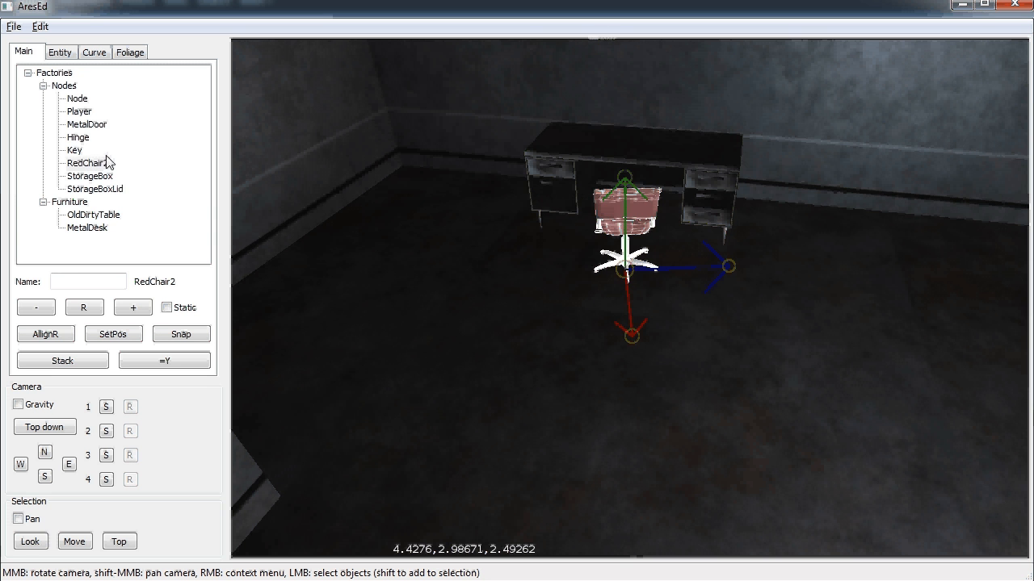
# Move the camera around the room toward the doorway and pick the Hinge factory
pyautogui.press('Down')
pyautogui.press('Left')
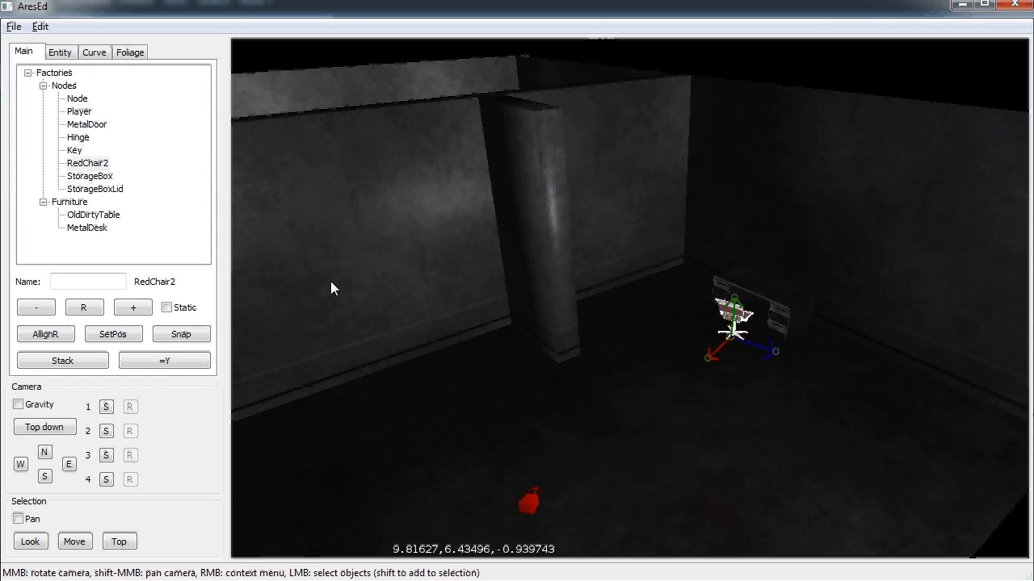
pyautogui.press('Up')
pyautogui.moveTo(756, 328)
pyautogui.mouseDown(button='middle')
pyautogui.moveTo(350, 311)
pyautogui.moveTo(743, 343)
pyautogui.mouseUp(button='middle')
pyautogui.scroll(5, 737, 334)
pyautogui.scroll(-4, 699, 325)
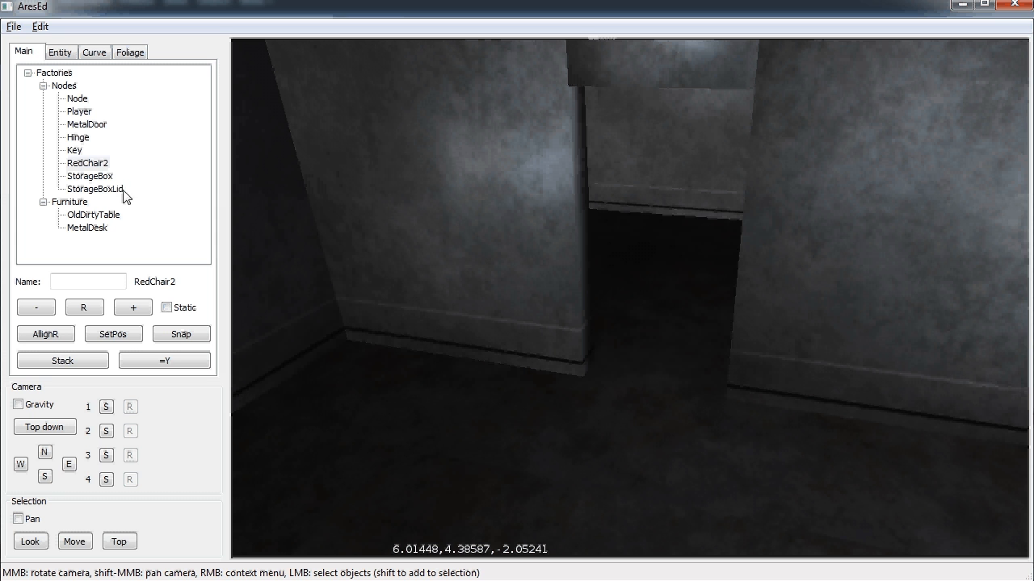
pyautogui.click(79, 138)
pyautogui.click(510, 436)
# Place a Hinge in the doorway and rotate it a quarter turn across the opening
pyautogui.press('e')
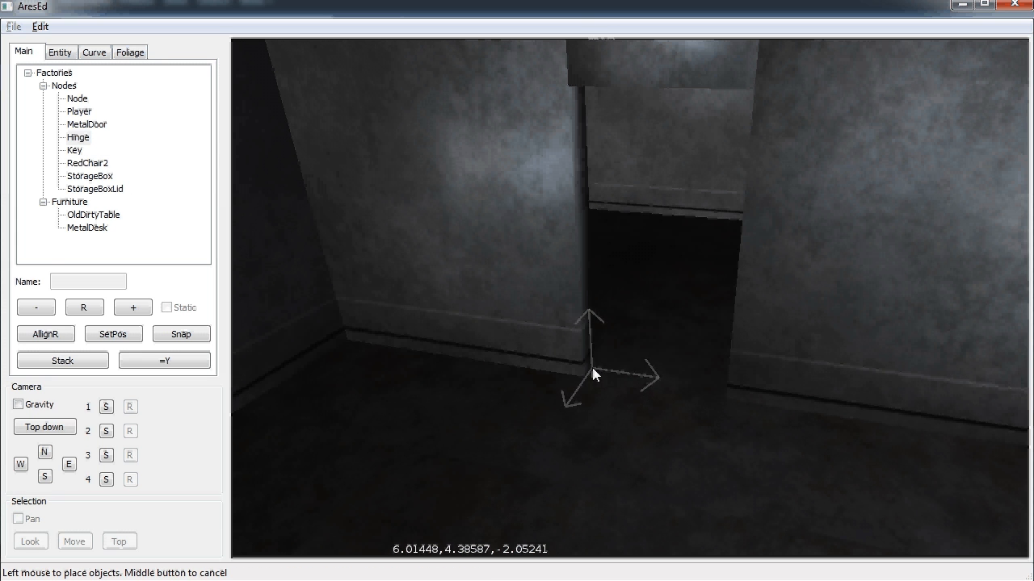
pyautogui.click(593, 376)
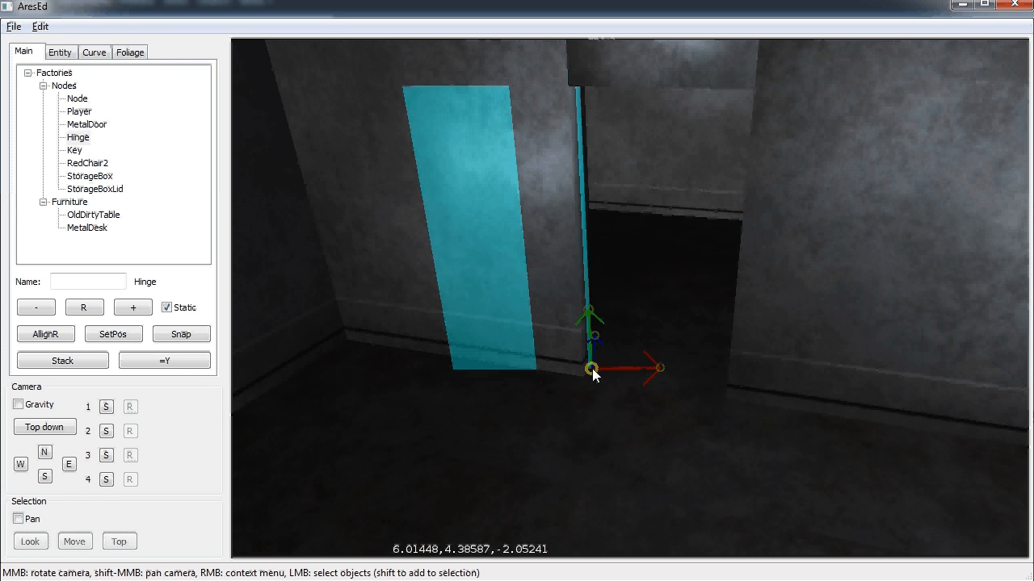
pyautogui.click(85, 308)
pyautogui.click(41, 308)
pyautogui.click(40, 308)
pyautogui.click(40, 308)
pyautogui.click(40, 308)
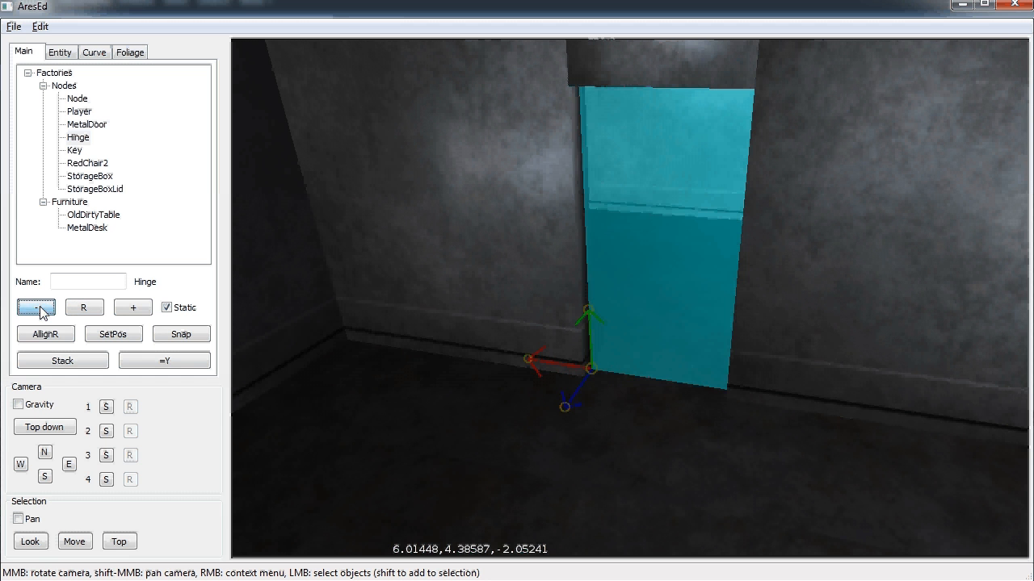
# Nudge the Hinge into line with the door frame, flush against the wall
pyautogui.click(600, 407)
pyautogui.scroll(4, 604, 406)
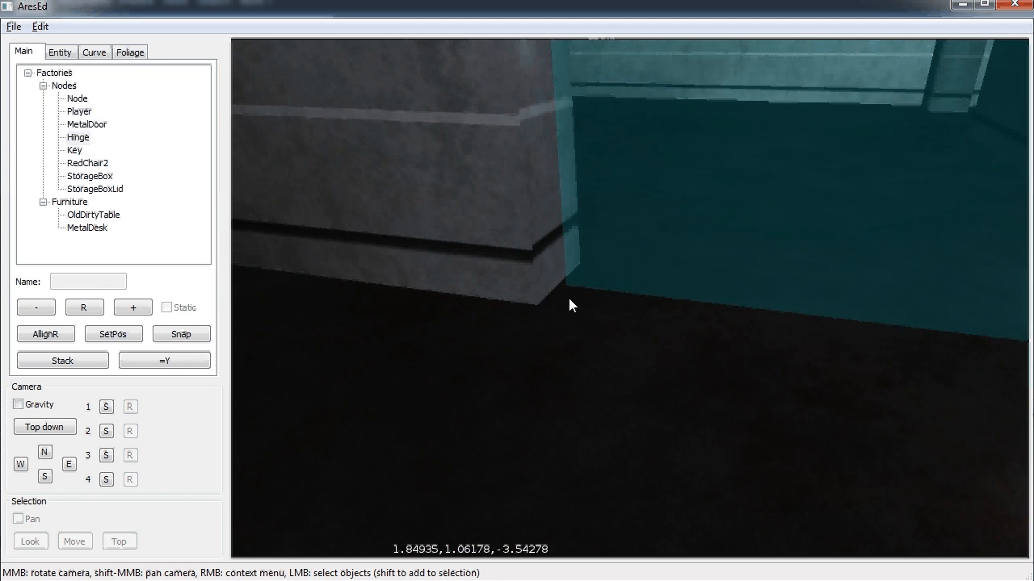
pyautogui.click(570, 305)
pyautogui.scroll(4, 629, 297)
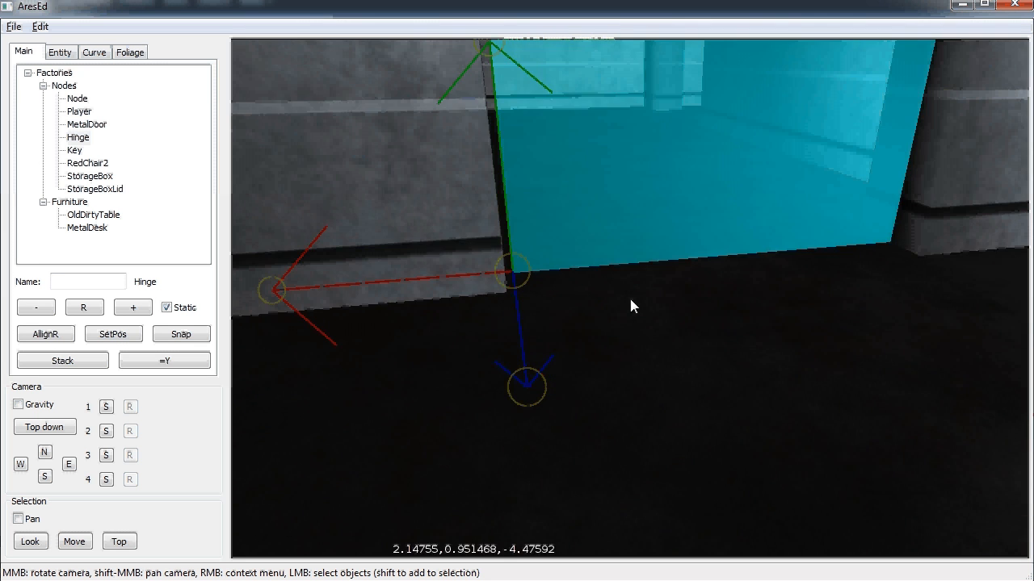
pyautogui.moveTo(631, 301); pyautogui.dragTo(596, 273, button='middle')
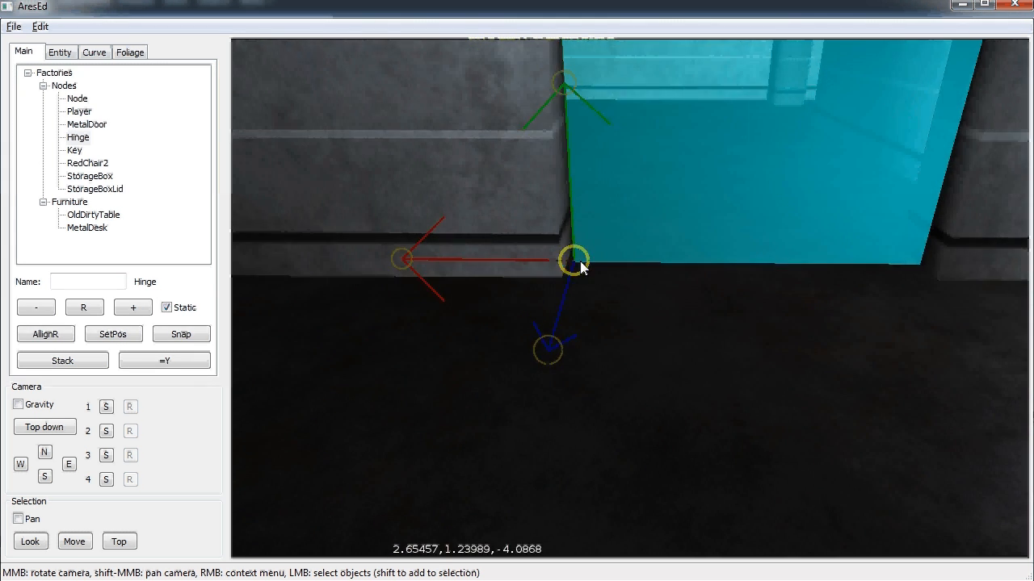
pyautogui.moveTo(575, 261); pyautogui.dragTo(572, 256)
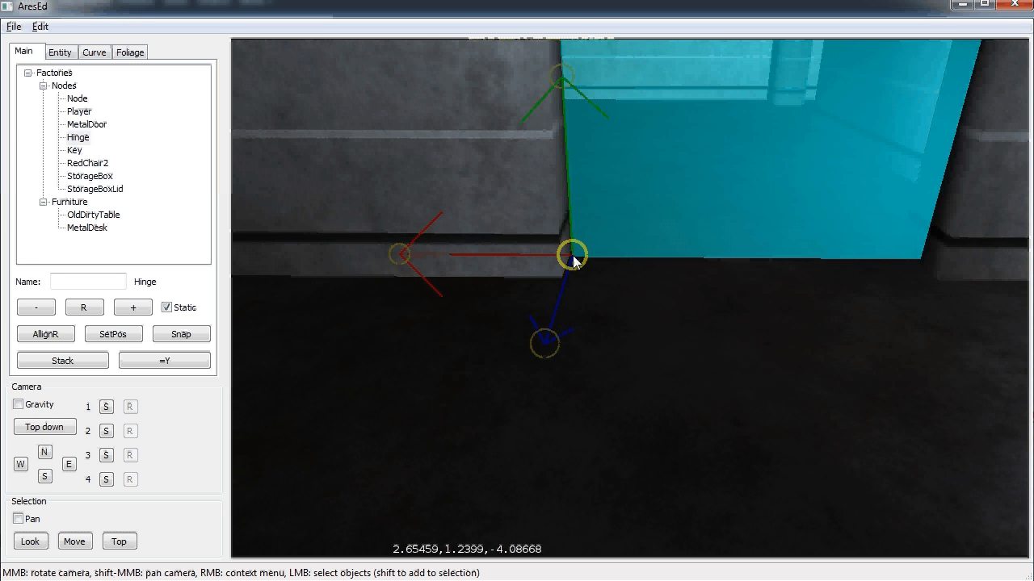
pyautogui.moveTo(629, 302); pyautogui.dragTo(628, 296, button='middle')
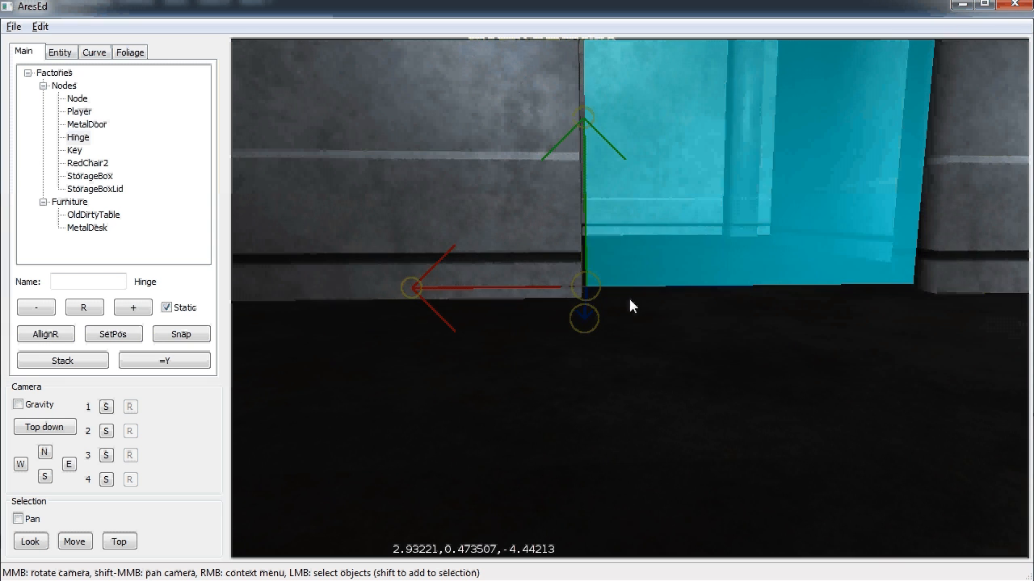
pyautogui.moveTo(591, 284); pyautogui.dragTo(589, 284)
pyautogui.moveTo(658, 308); pyautogui.dragTo(629, 295, button='middle')
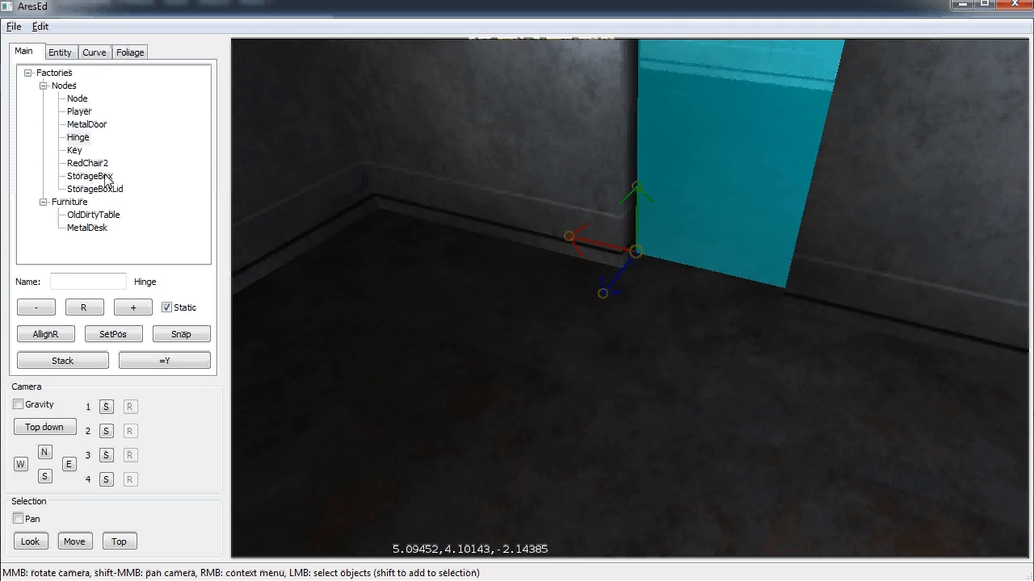
# Place a MetalDoor, snap it onto the Hinge and join the two
pyautogui.click(409, 329)
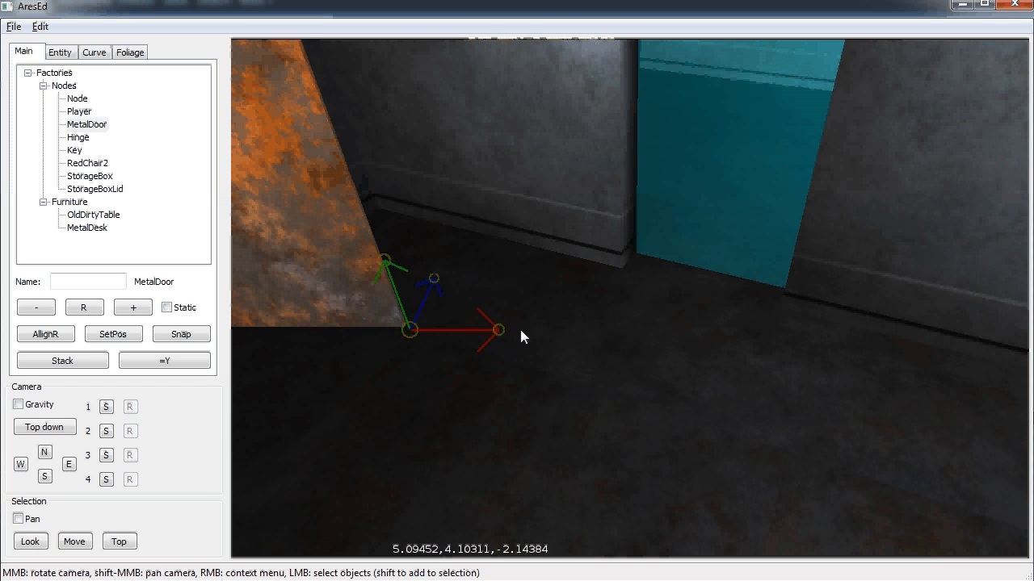
pyautogui.click(635, 257)
pyautogui.keyDown('shift'); pyautogui.click(352, 267); pyautogui.keyUp('shift')
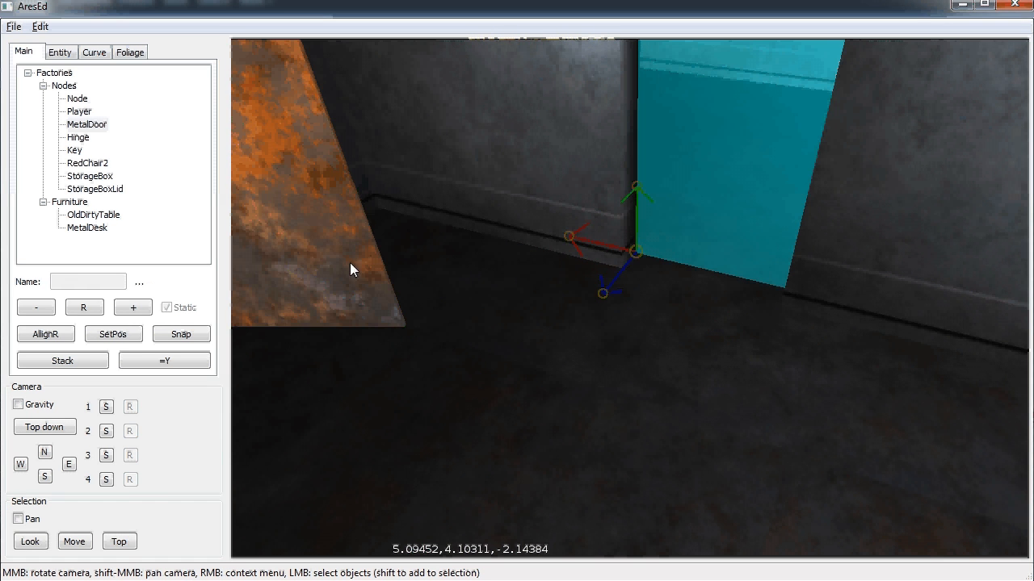
pyautogui.click(181, 335)
pyautogui.click(40, 26)
pyautogui.click(66, 131)
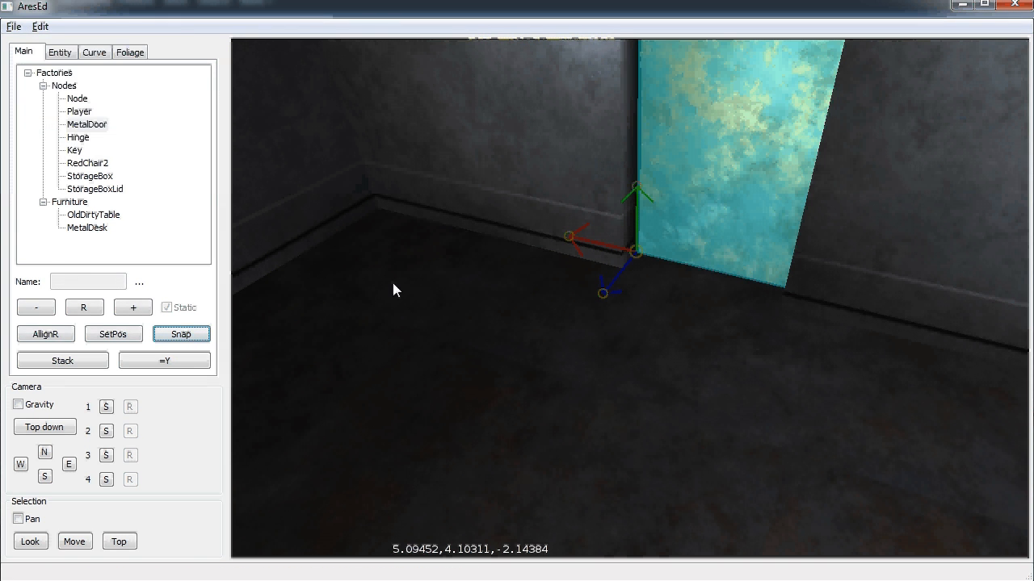
# Deselect the door and start a playtest of the level
pyautogui.click(481, 338)
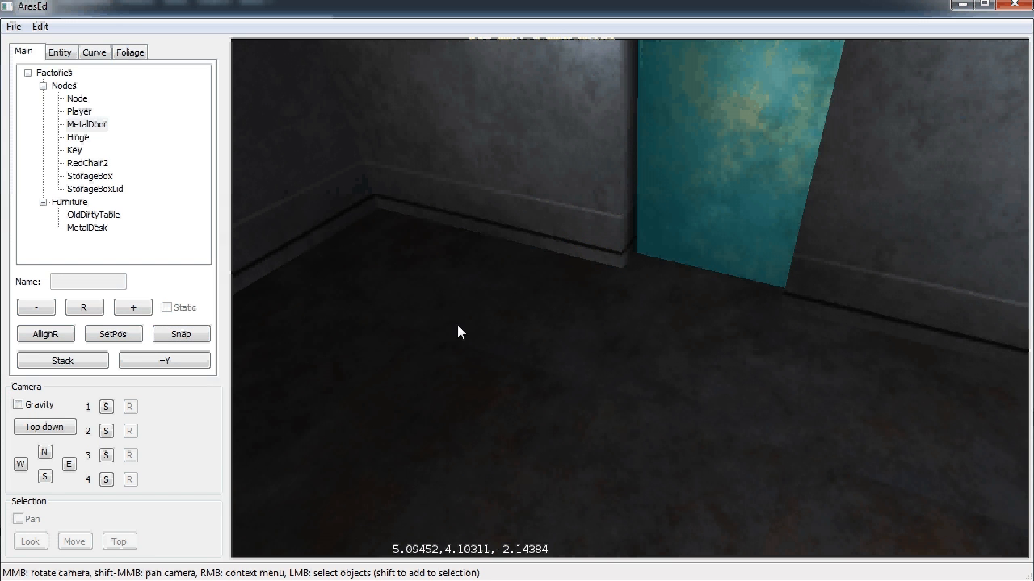
pyautogui.click(13, 28)
pyautogui.click(38, 105)
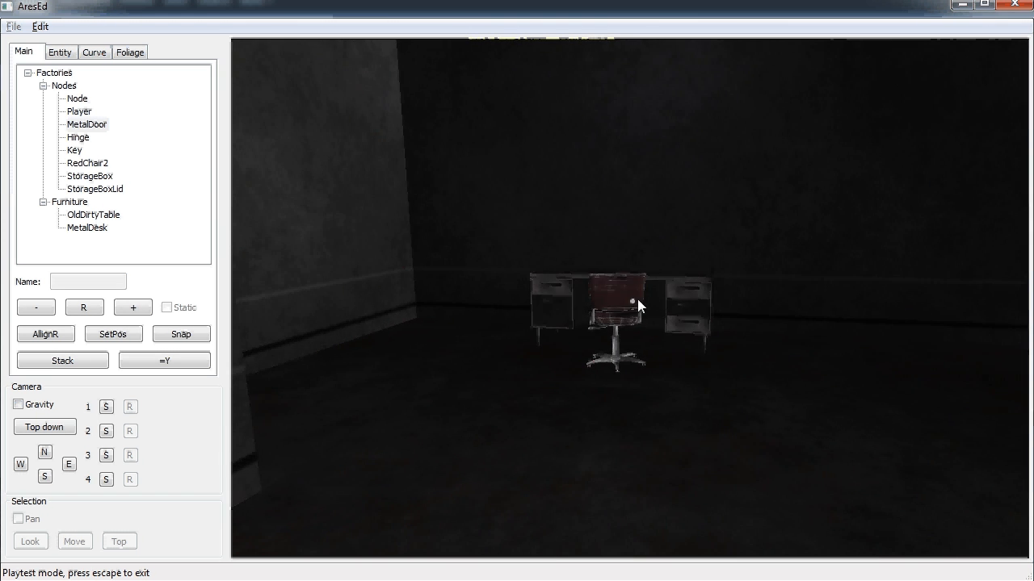
# Walk past the desk and chair to the MetalDoor and grab it to swing it
pyautogui.press('w')
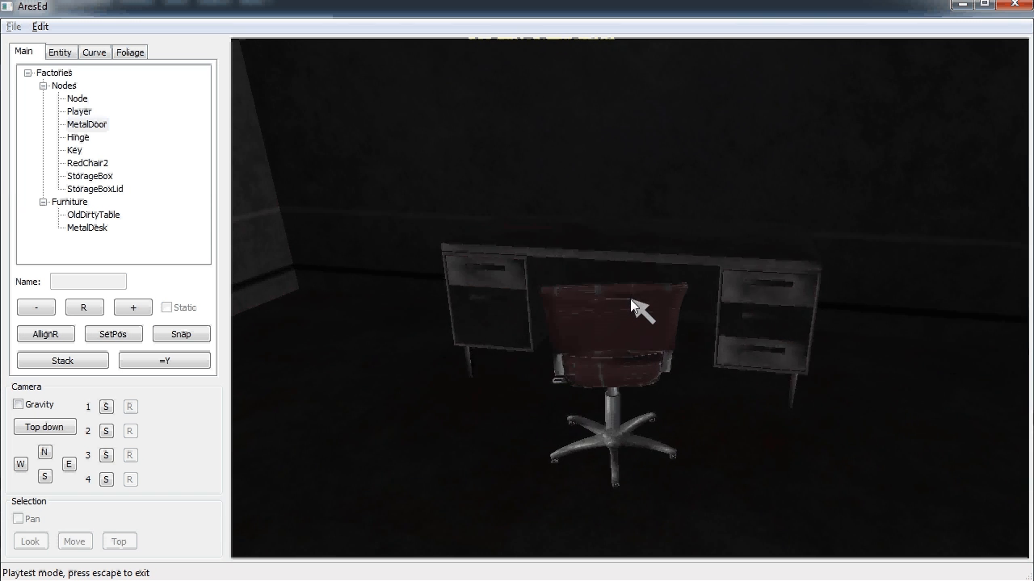
pyautogui.moveTo(630, 302); pyautogui.dragTo(630, 301)
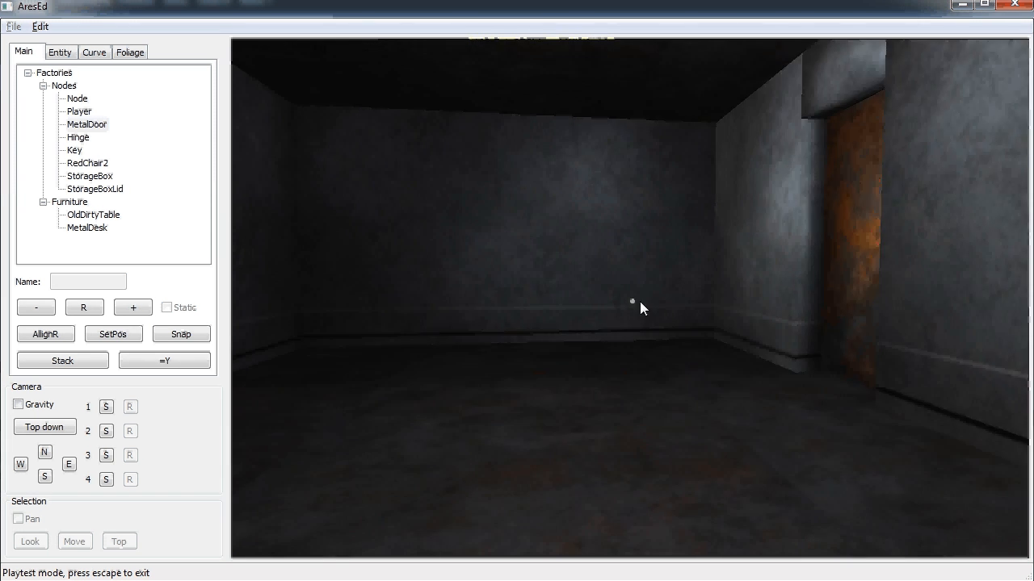
pyautogui.press('w')
pyautogui.moveTo(632, 300); pyautogui.dragTo(578, 305)
# Exit the playtest and orbit the view back into the room past the door
pyautogui.press('Escape')
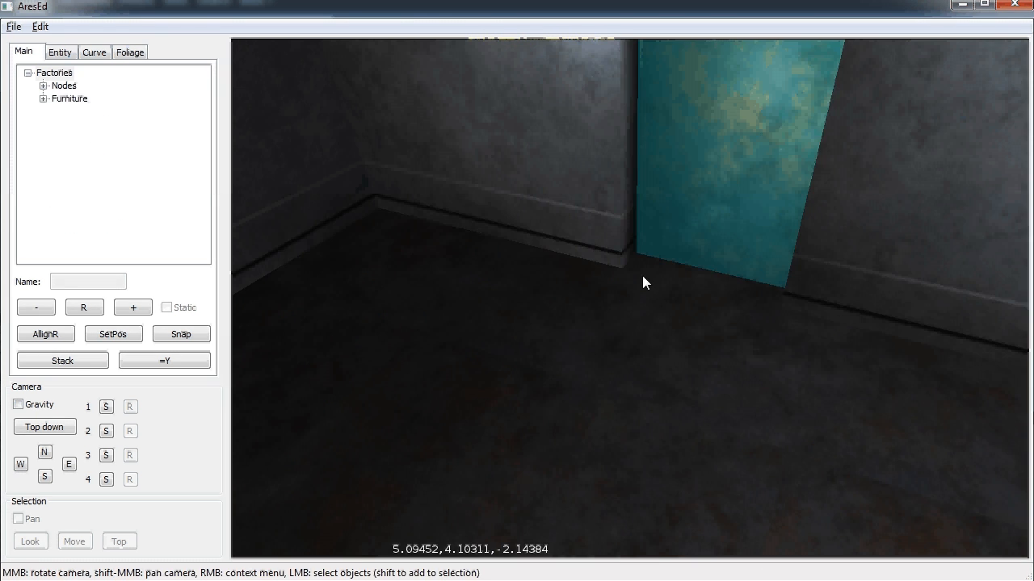
pyautogui.scroll(-3, 558, 302)
pyautogui.scroll(5, 569, 306)
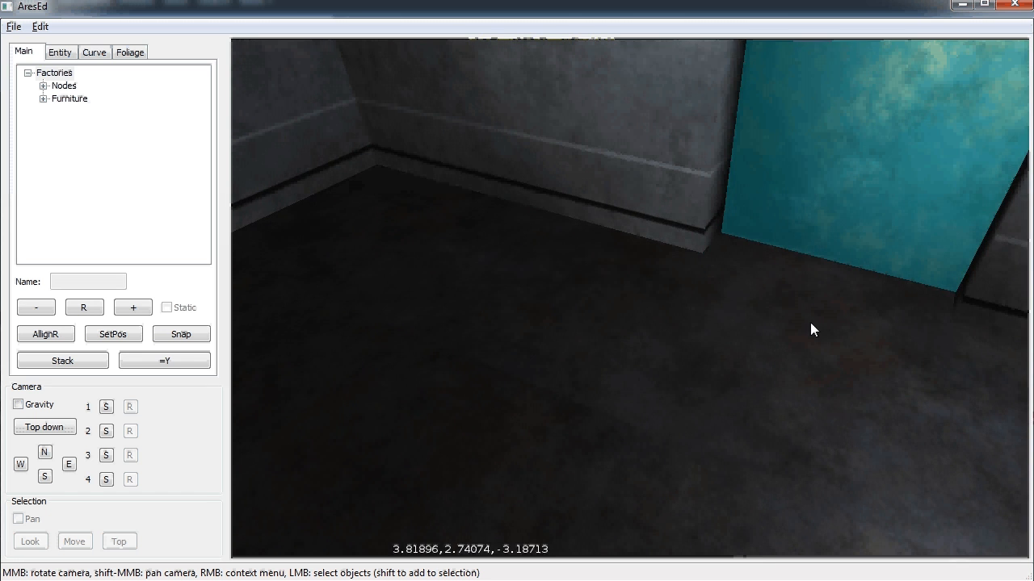
pyautogui.moveTo(728, 349); pyautogui.dragTo(630, 298, button='middle')
pyautogui.scroll(-3, 854, 163)
pyautogui.scroll(2, 855, 161)
pyautogui.scroll(4, 651, 265)
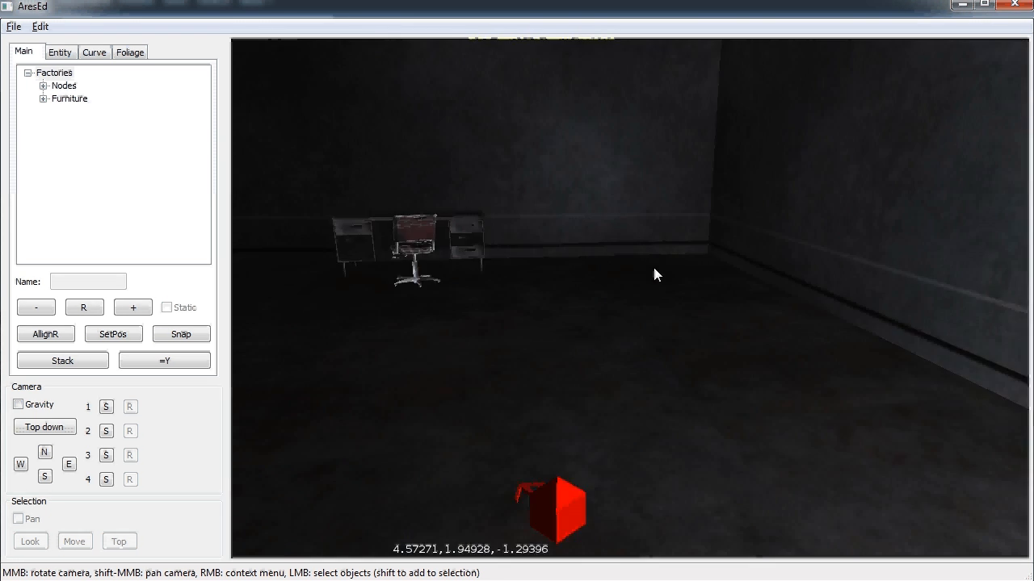
# Place a StorageBox on the floor and rotate it about its vertical axis
pyautogui.click(43, 86)
pyautogui.click(82, 176)
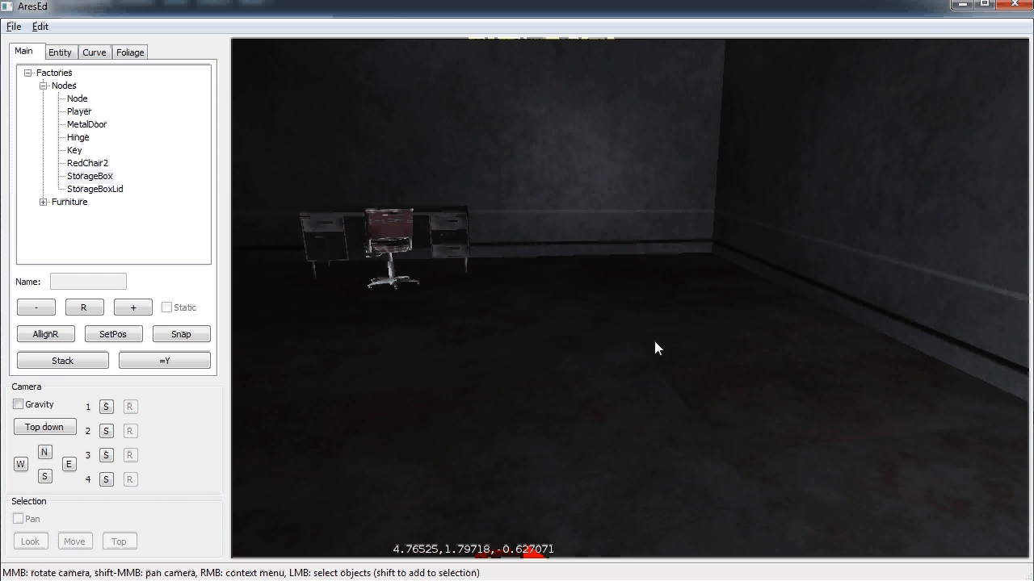
pyautogui.click(663, 375)
pyautogui.click(703, 297)
pyautogui.click(664, 320)
pyautogui.moveTo(658, 294); pyautogui.dragTo(822, 335)
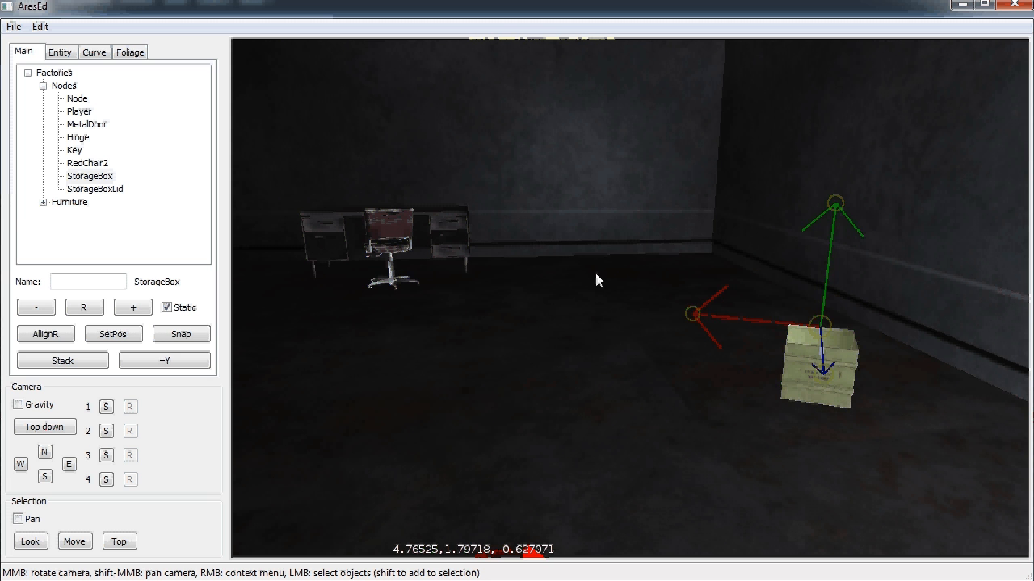
# Place a Key near the box and stack it onto the StorageBox
pyautogui.press('space')
pyautogui.click(675, 426)
pyautogui.click(820, 388)
pyautogui.click(679, 423)
pyautogui.click(823, 388)
pyautogui.click(673, 425)
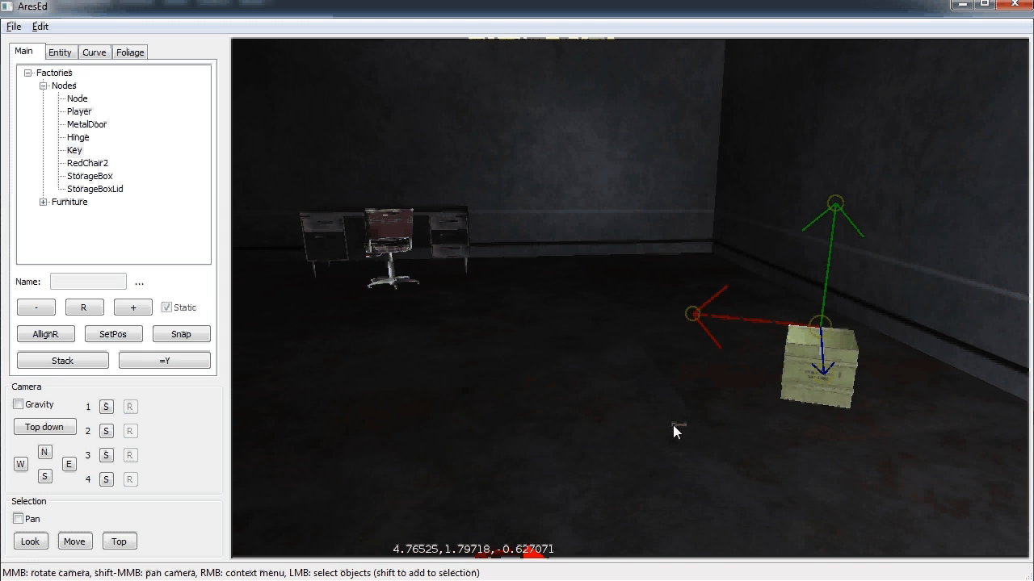
pyautogui.click(62, 363)
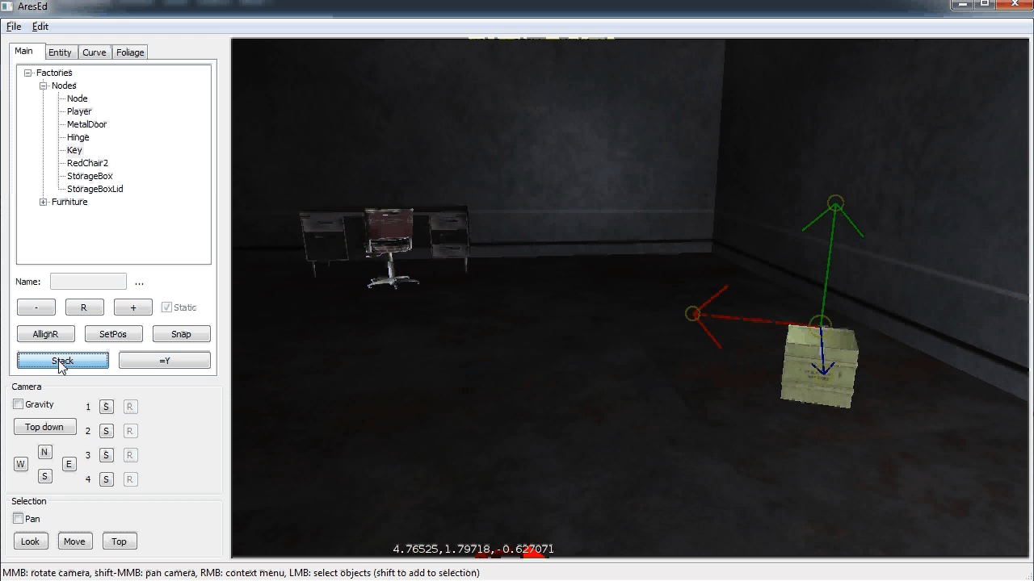
# Move the Key down from the top of the StorageBox into it
pyautogui.click(800, 464)
pyautogui.scroll(3, 837, 338)
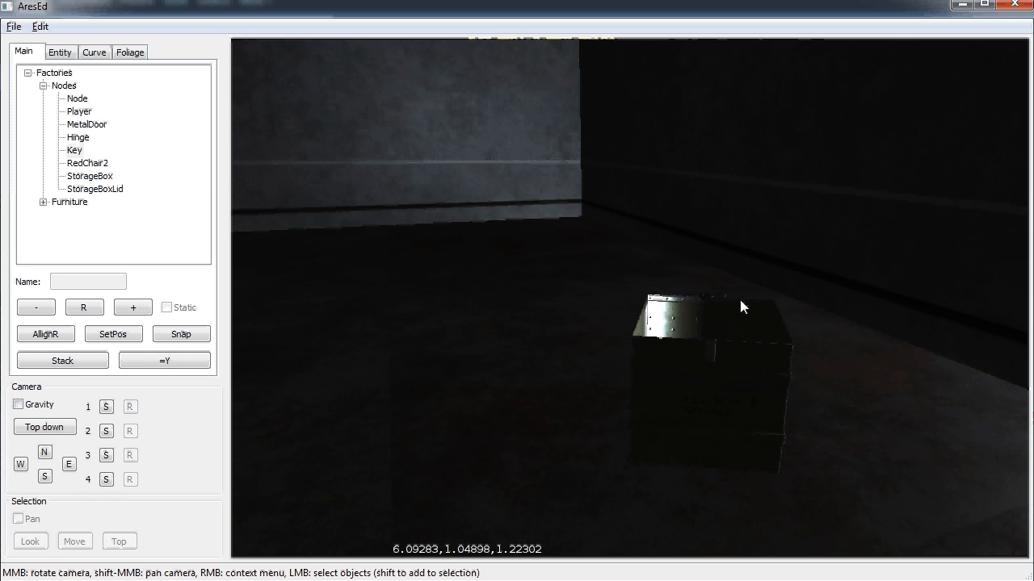
pyautogui.click(709, 297)
pyautogui.moveTo(709, 300); pyautogui.dragTo(709, 323)
pyautogui.click(712, 398)
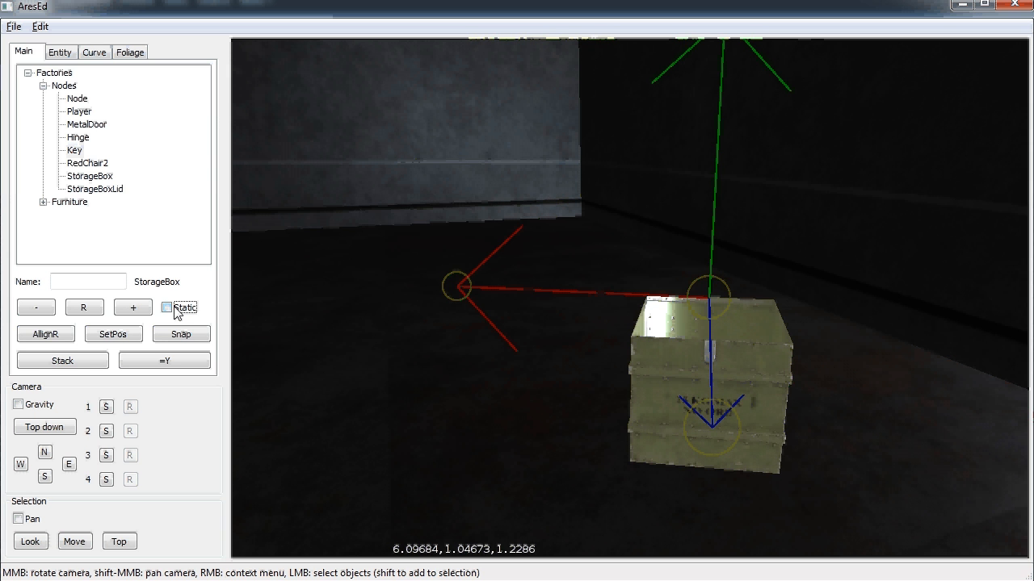
pyautogui.click(460, 394)
pyautogui.scroll(-5, 460, 393)
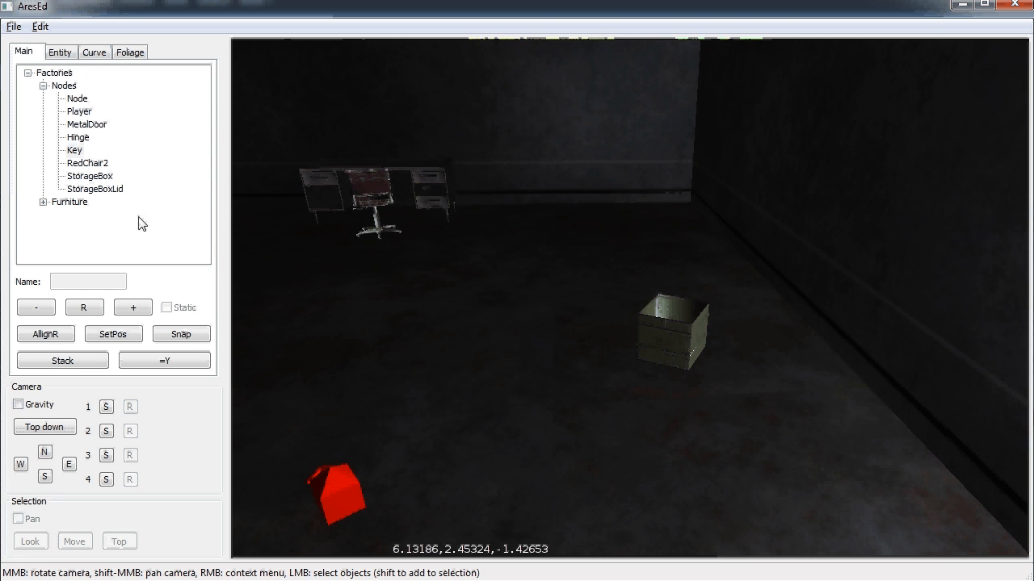
# Place a StorageBoxLid, snap it onto the StorageBox and join them
pyautogui.press('e')
pyautogui.click(512, 350)
pyautogui.click(688, 339)
pyautogui.keyDown('shift'); pyautogui.click(513, 333); pyautogui.keyUp('shift')
pyautogui.click(183, 334)
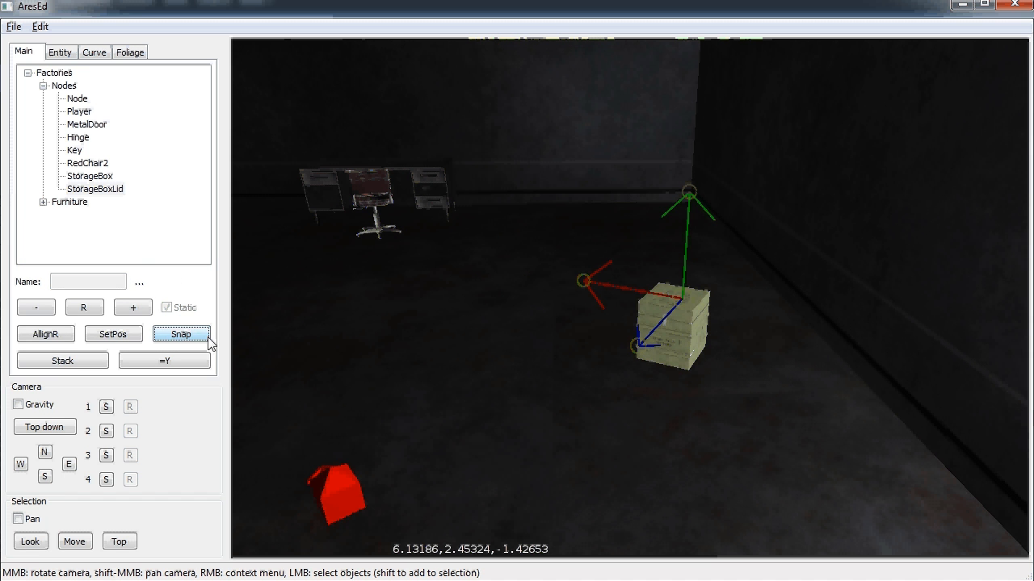
pyautogui.click(40, 26)
pyautogui.click(36, 128)
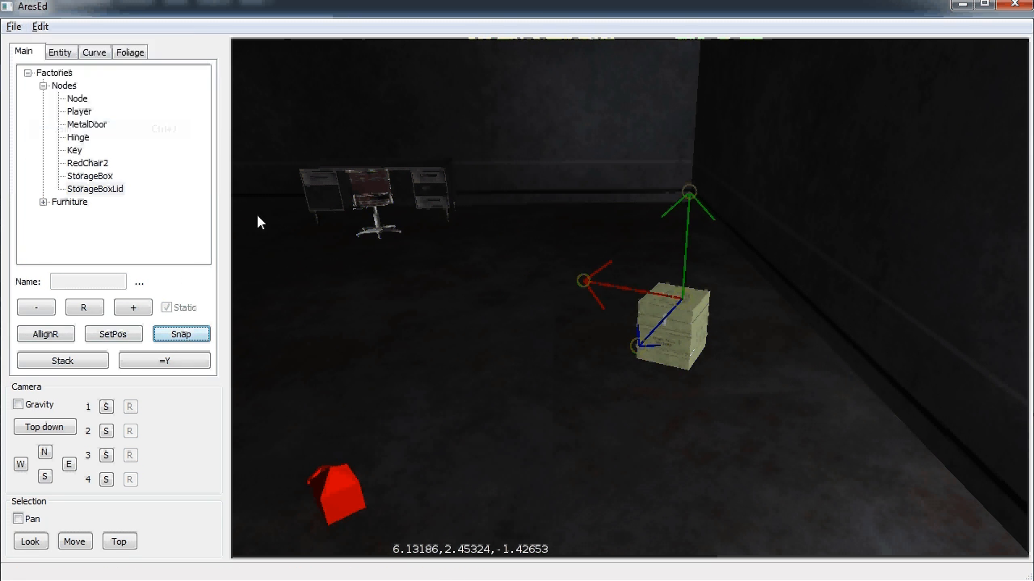
# Re-snap the lid onto the box and lift it to test the hinge
pyautogui.click(679, 318)
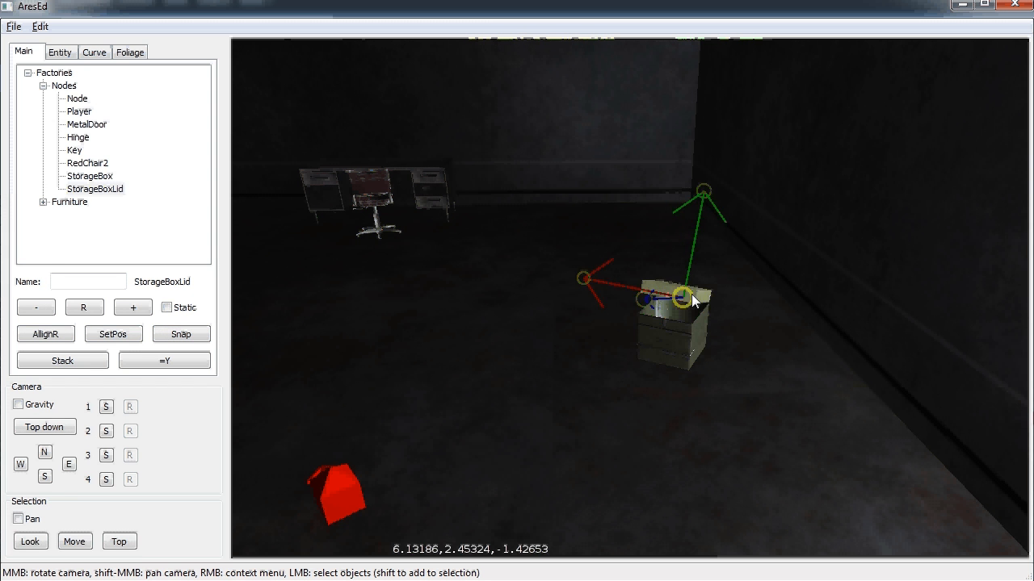
pyautogui.scroll(3, 731, 304)
pyautogui.scroll(-3, 730, 304)
pyautogui.keyDown('shift'); pyautogui.click(640, 334); pyautogui.keyUp('shift')
pyautogui.click(181, 334)
pyautogui.moveTo(629, 318); pyautogui.dragTo(640, 276)
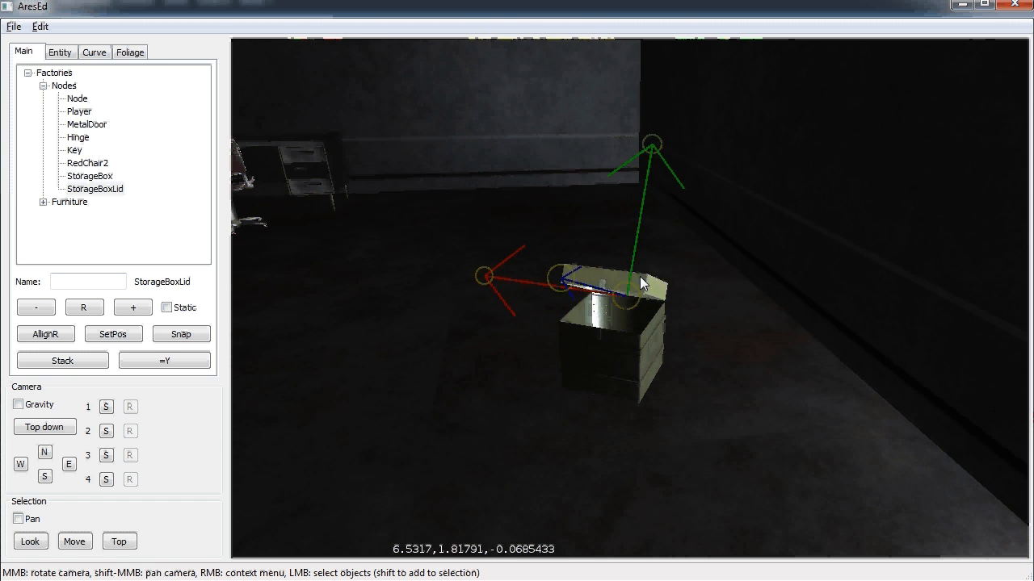
# Deselect the lid and swing the view back toward the door
pyautogui.click(370, 397)
pyautogui.scroll(-3, 411, 383)
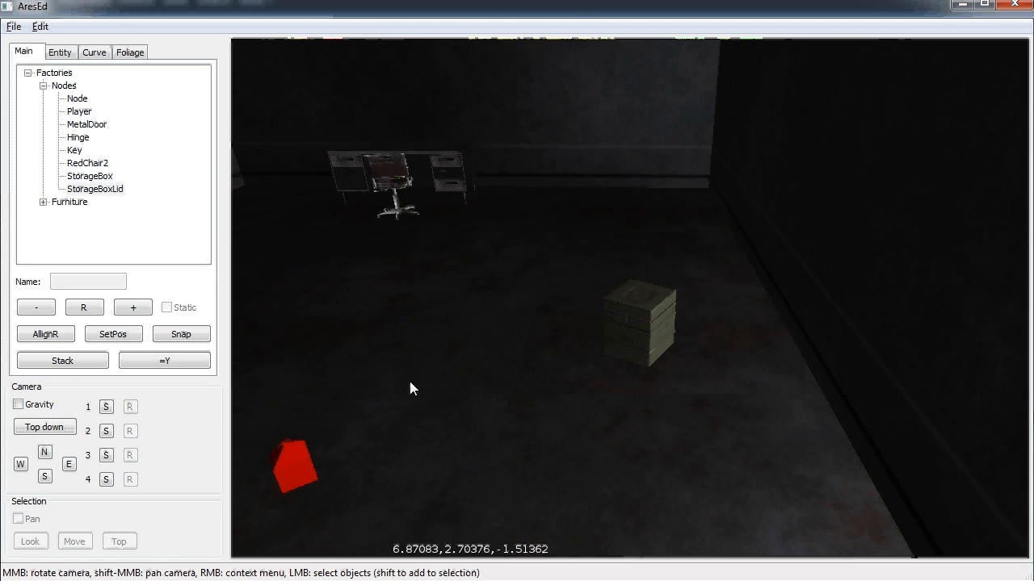
pyautogui.scroll(3, 411, 383)
pyautogui.scroll(-2, 410, 383)
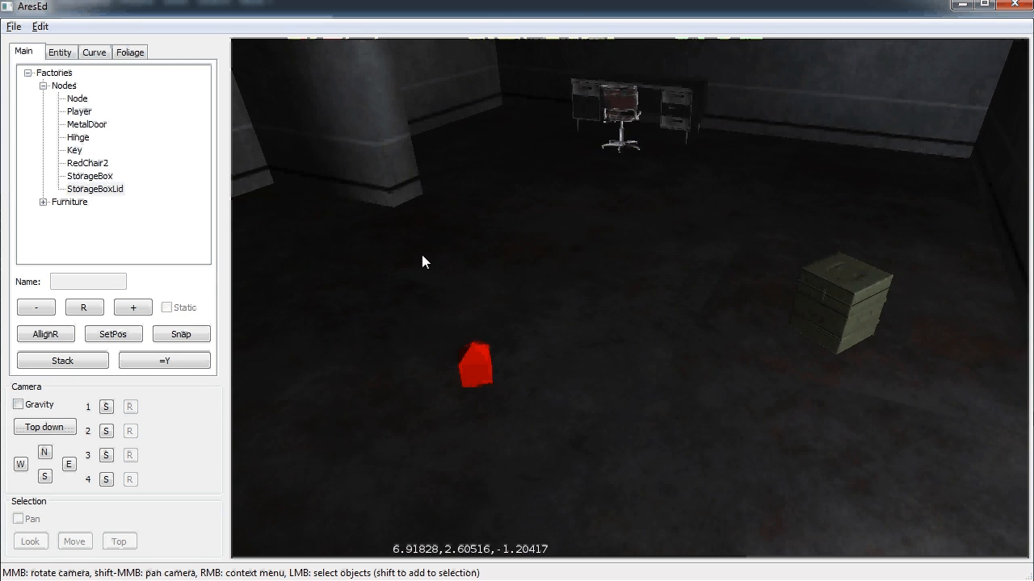
pyautogui.scroll(-5, 312, 240)
pyautogui.moveTo(313, 240)
pyautogui.mouseDown(button='middle')
pyautogui.moveTo(288, 227)
pyautogui.moveTo(480, 310)
pyautogui.moveTo(634, 299)
pyautogui.moveTo(437, 311)
pyautogui.moveTo(450, 334)
pyautogui.moveTo(816, 376)
pyautogui.moveTo(540, 344)
pyautogui.moveTo(555, 330)
pyautogui.mouseUp(button='middle')
# Place an OldDirtyTable from Furniture in the room, turned and slid toward the back wall
pyautogui.scroll(6, 555, 325)
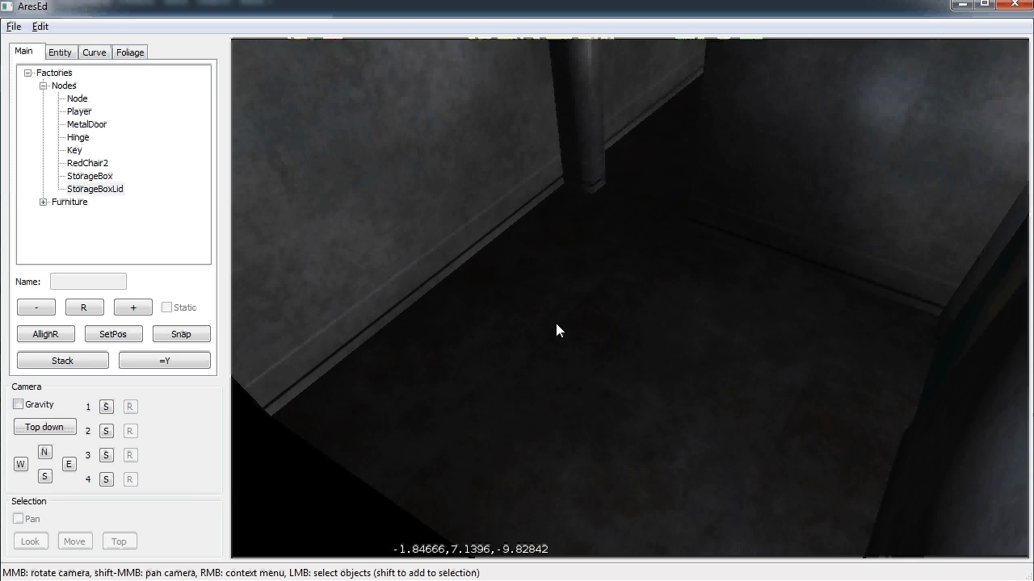
pyautogui.scroll(2, 554, 311)
pyautogui.scroll(4, 741, 257)
pyautogui.click(81, 189)
pyautogui.click(44, 202)
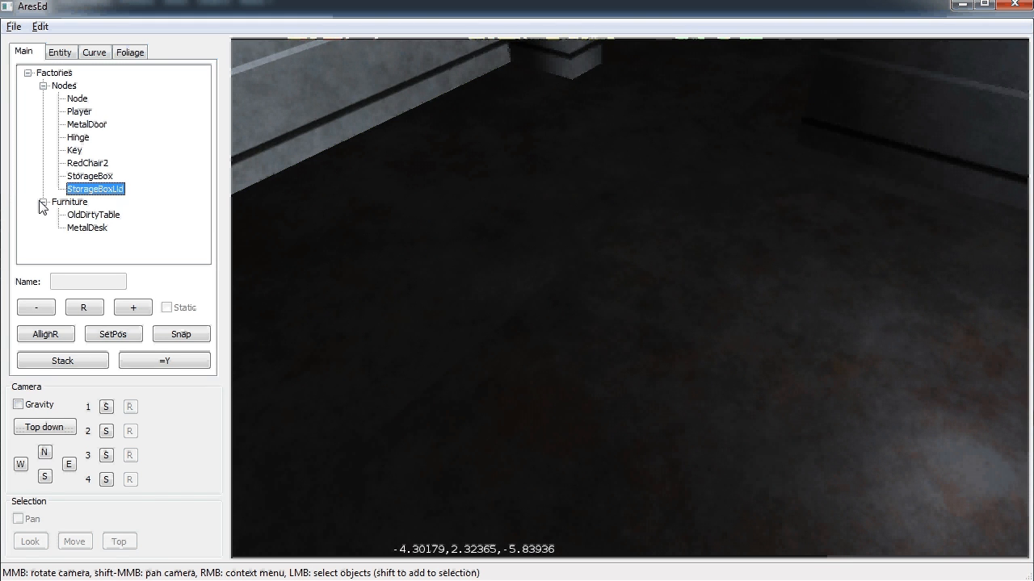
pyautogui.click(93, 215)
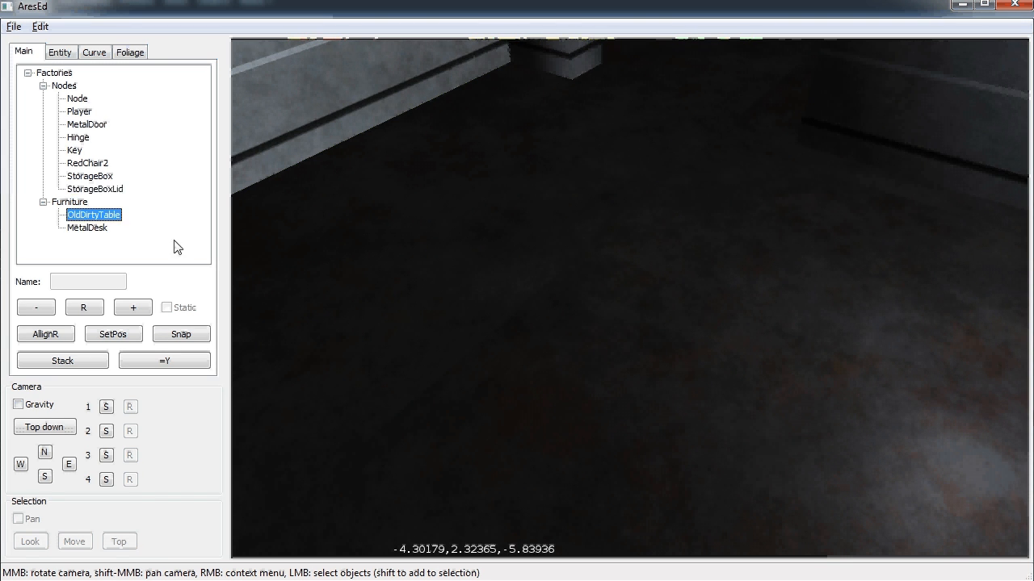
pyautogui.click(405, 234)
pyautogui.moveTo(441, 158); pyautogui.dragTo(343, 276)
pyautogui.scroll(-3, 417, 257)
pyautogui.moveTo(509, 254); pyautogui.dragTo(482, 240)
# Deselect the table and start a playtest of the level from the File menu
pyautogui.click(542, 265)
pyautogui.moveTo(685, 277); pyautogui.dragTo(289, 181, button='middle')
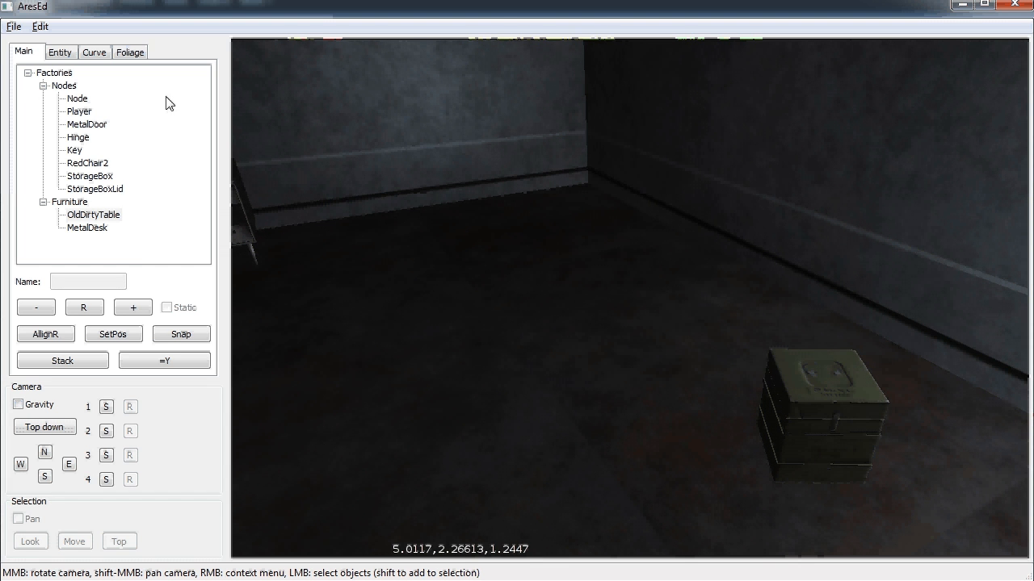
pyautogui.click(14, 27)
pyautogui.click(37, 105)
# In playtest, try the rusty door, open the storage box lid, try taking the key, then exit
pyautogui.press('w')
pyautogui.moveTo(634, 297)
pyautogui.mouseDown()
pyautogui.moveTo(624, 301)
pyautogui.moveTo(650, 293)
pyautogui.moveTo(625, 299)
pyautogui.mouseUp()
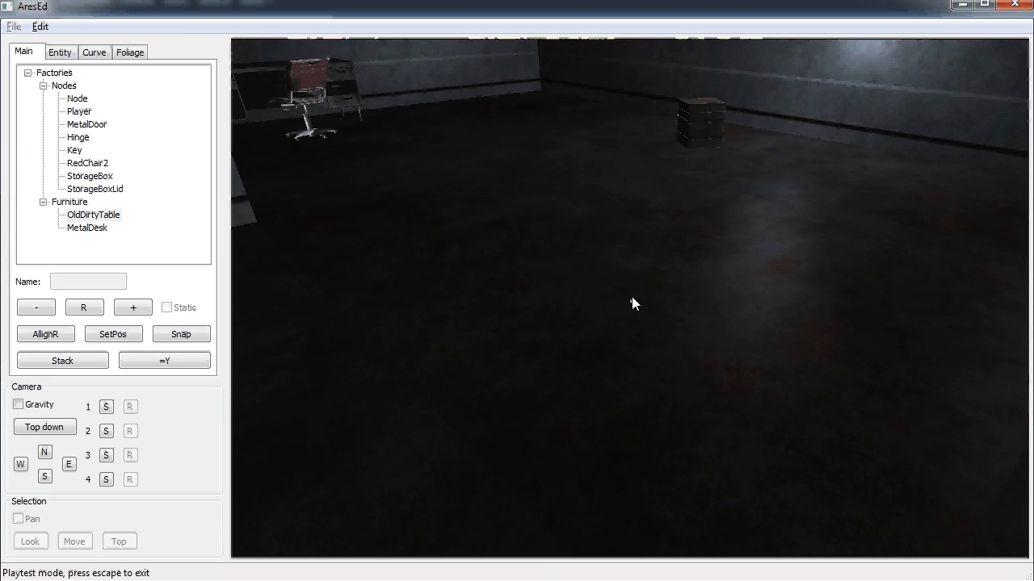
pyautogui.press('w')
pyautogui.press('w')
pyautogui.moveTo(631, 300)
pyautogui.mouseDown()
pyautogui.moveTo(636, 318)
pyautogui.moveTo(631, 300)
pyautogui.mouseUp()
pyautogui.press('w')
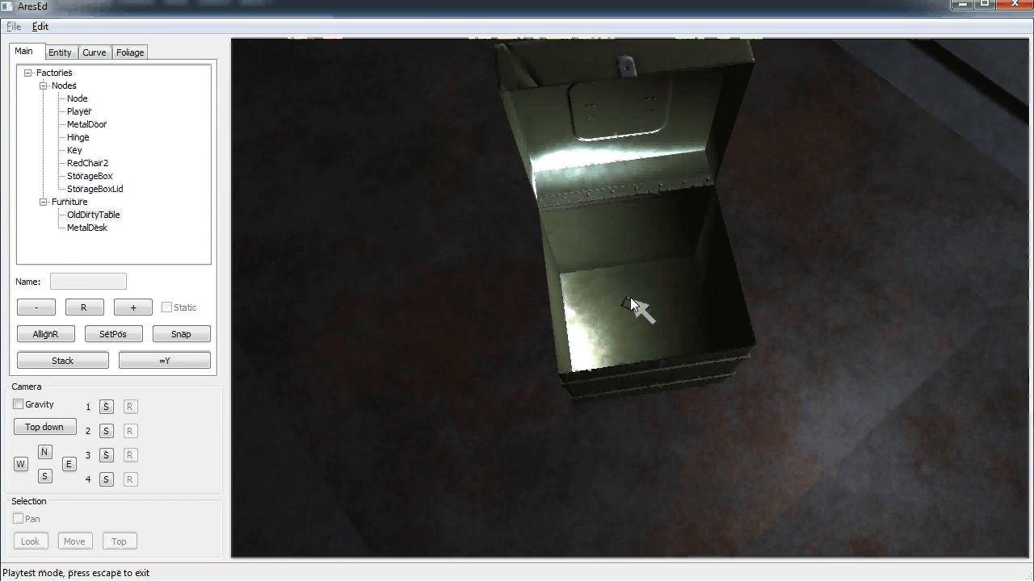
pyautogui.click(630, 299)
pyautogui.press('Escape')
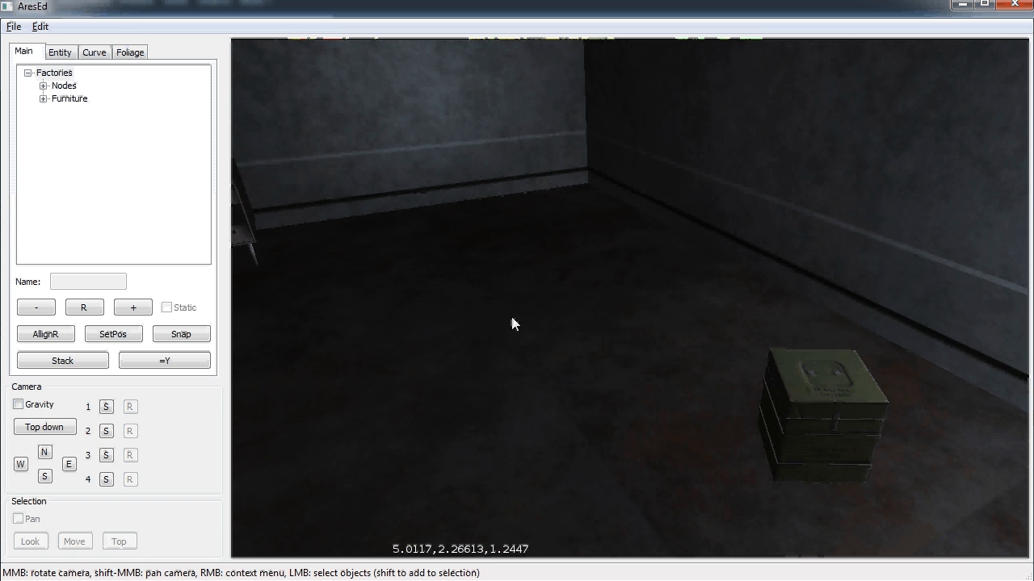
# In the entity editor, view the World and Player graphs, then start a new template named Key
pyautogui.click(63, 55)
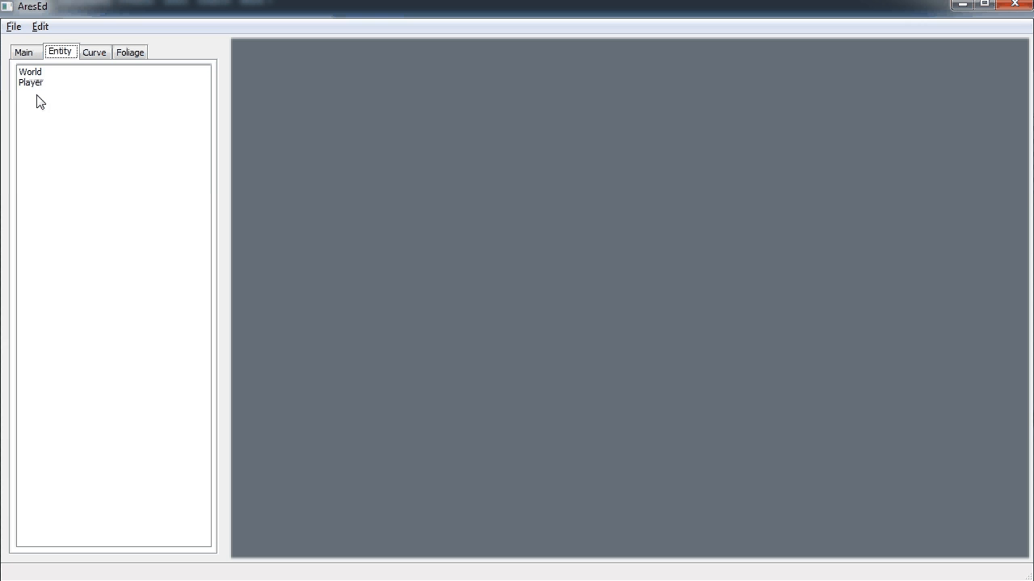
pyautogui.click(35, 73)
pyautogui.click(36, 83)
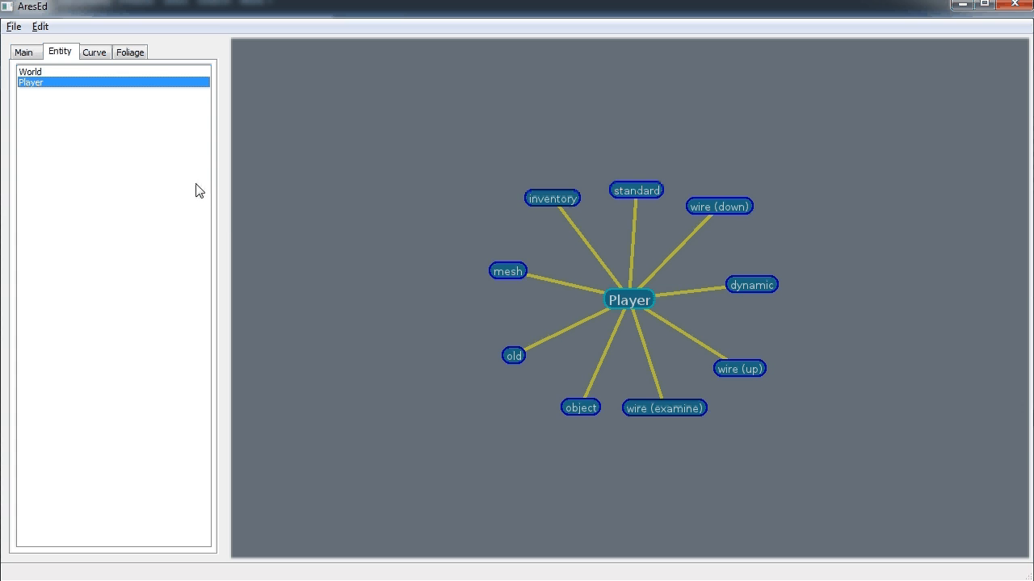
pyautogui.rightClick(56, 106)
pyautogui.click(109, 118)
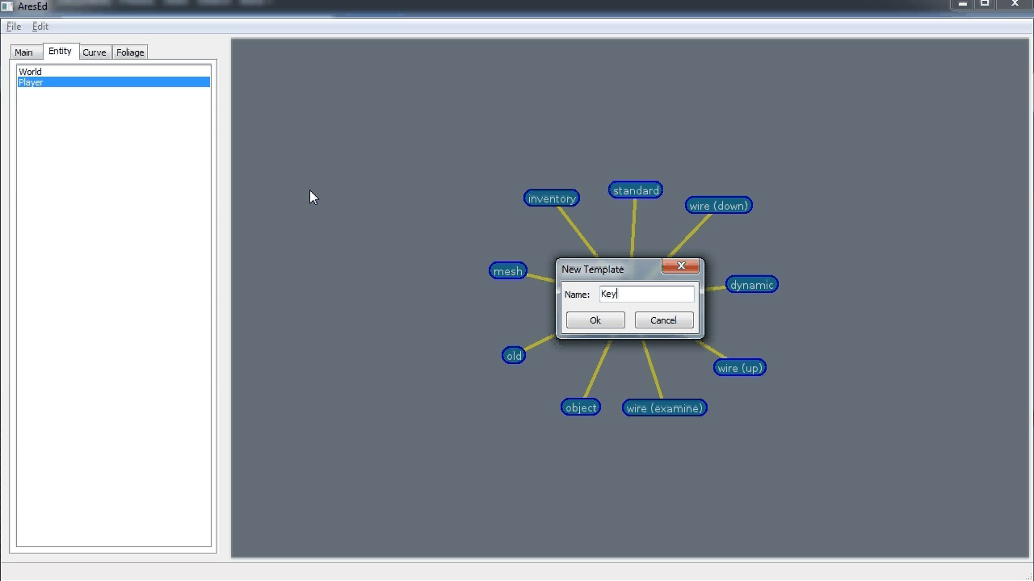
# Create the Key template and add the ares.pickup class to it
pyautogui.click(593, 320)
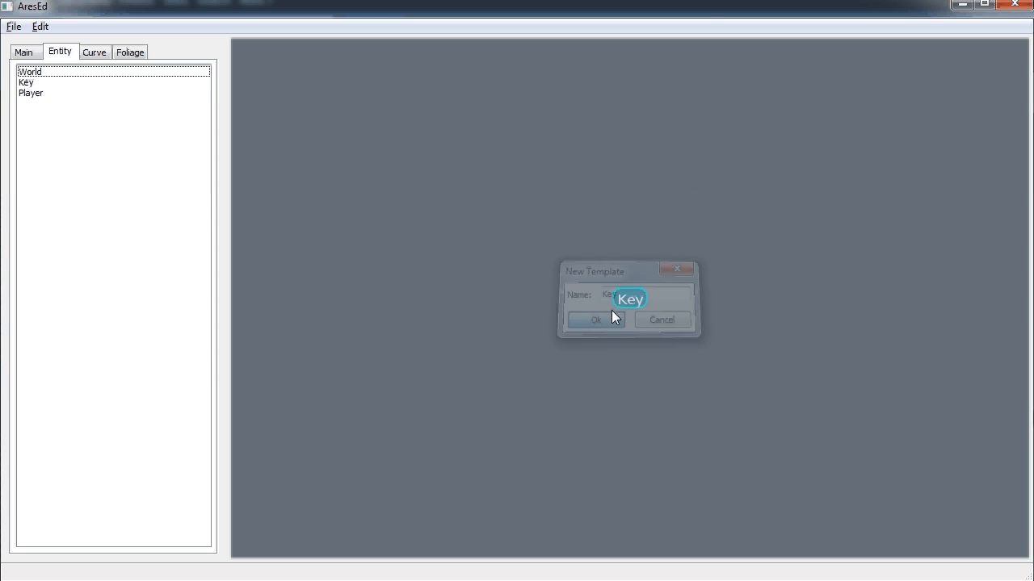
pyautogui.click(623, 300)
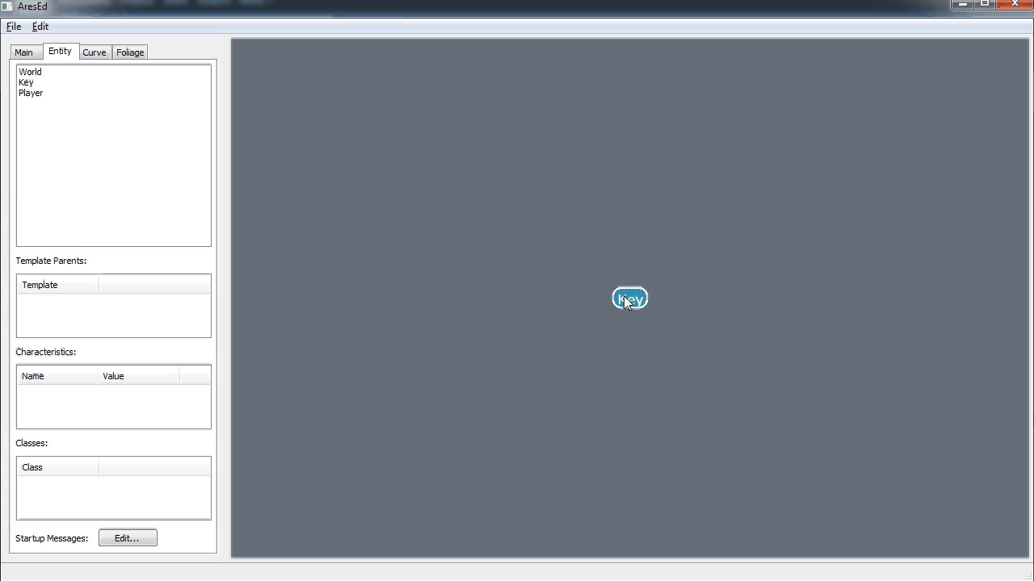
pyautogui.rightClick(122, 492)
pyautogui.click(148, 500)
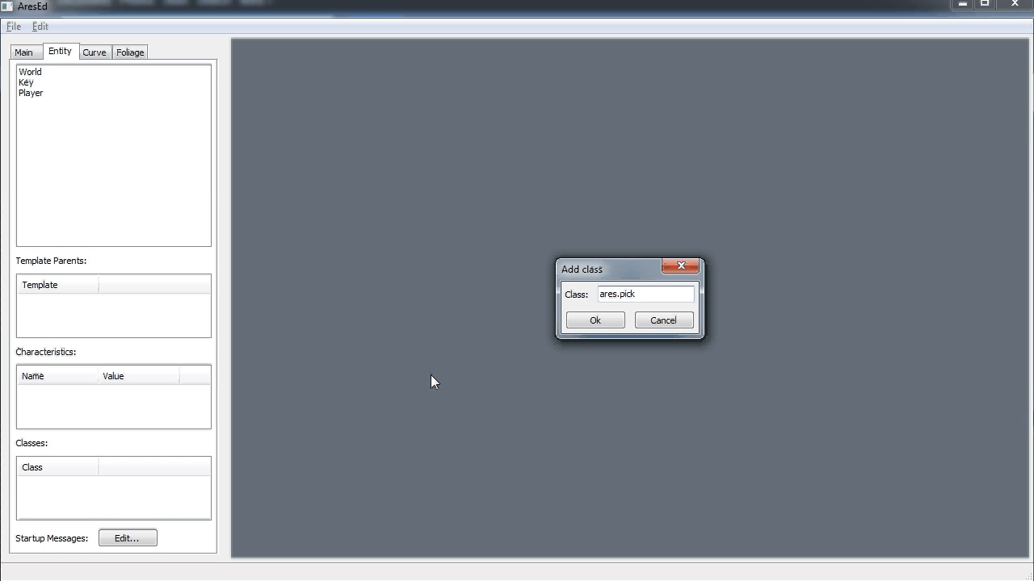
pyautogui.write('ares.pickup')
pyautogui.click(588, 322)
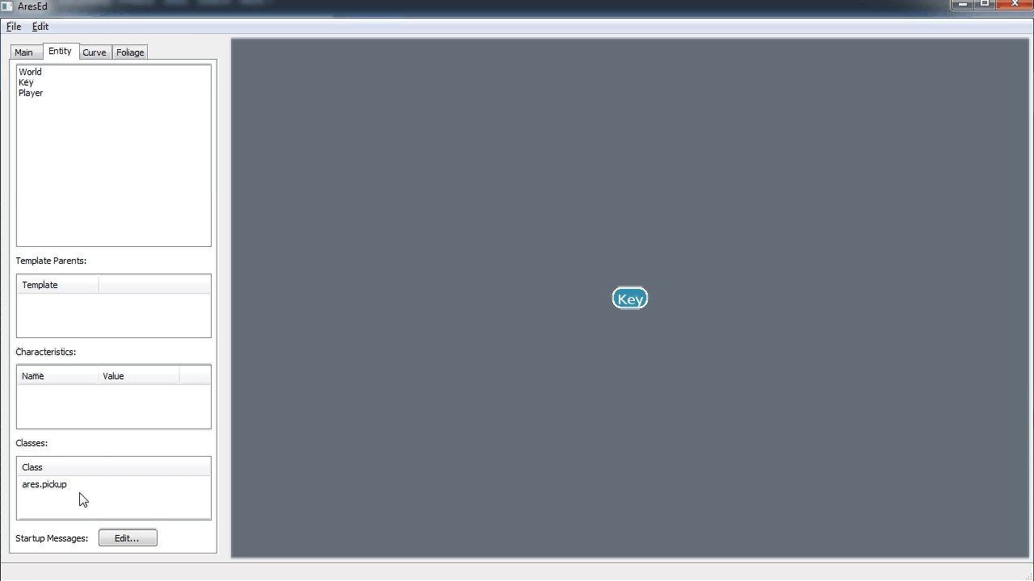
# Begin adding a new property class to the Key node
pyautogui.rightClick(629, 298)
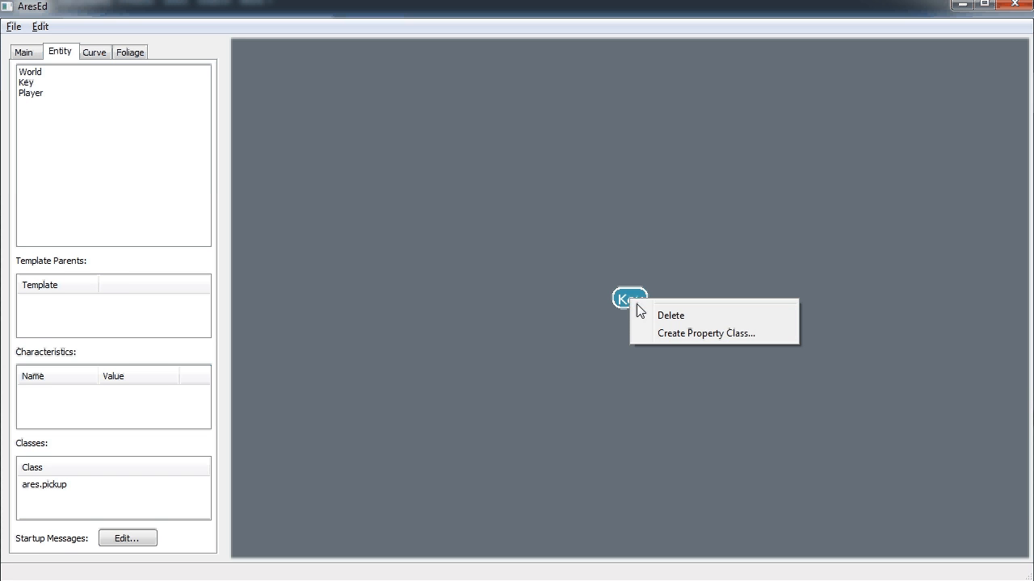
pyautogui.click(676, 334)
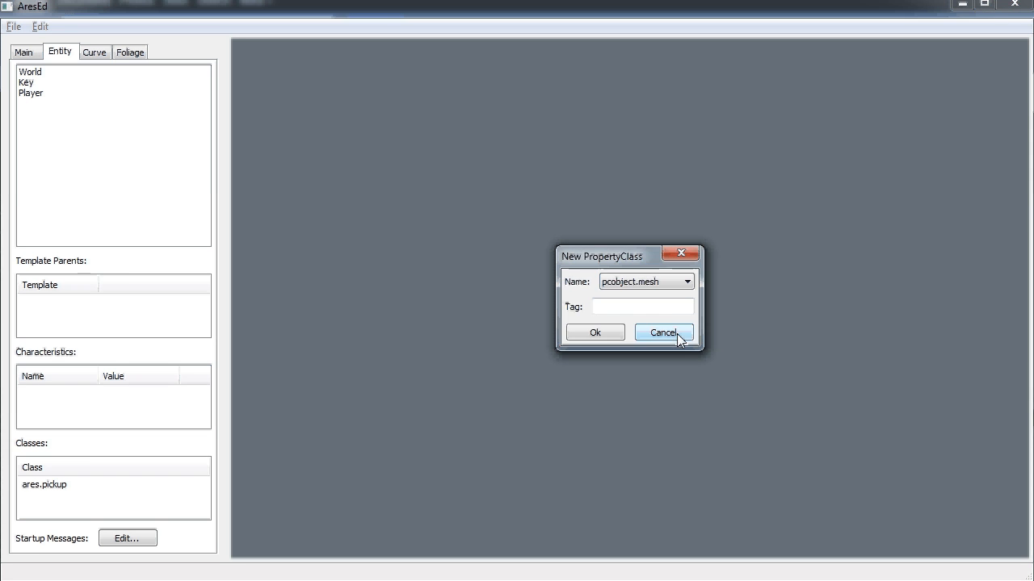
pyautogui.click(646, 284)
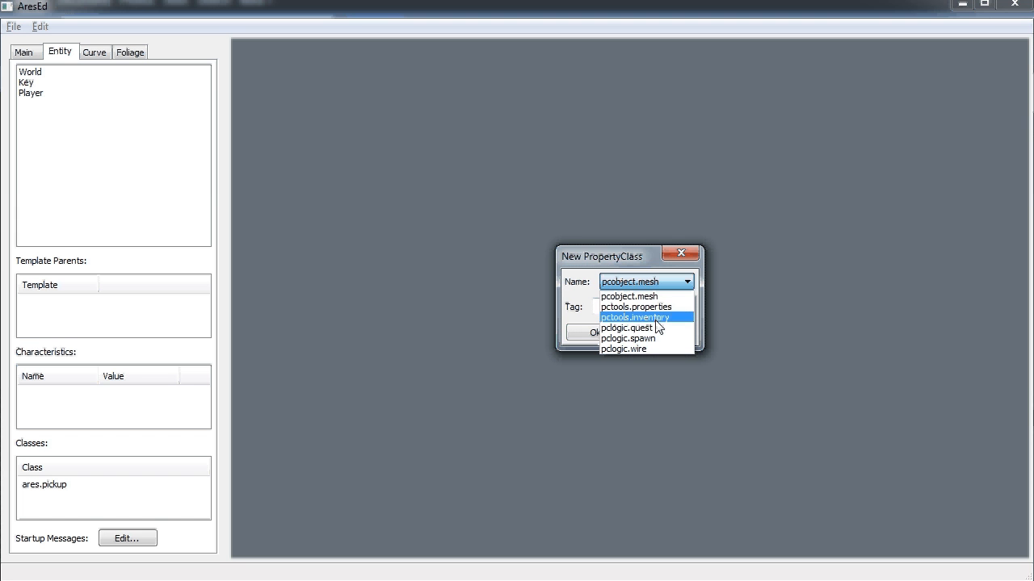
# Add a pclogic.quest property class tagged pickup and set its quest to PickupQuest
pyautogui.click(630, 327)
pyautogui.click(641, 311)
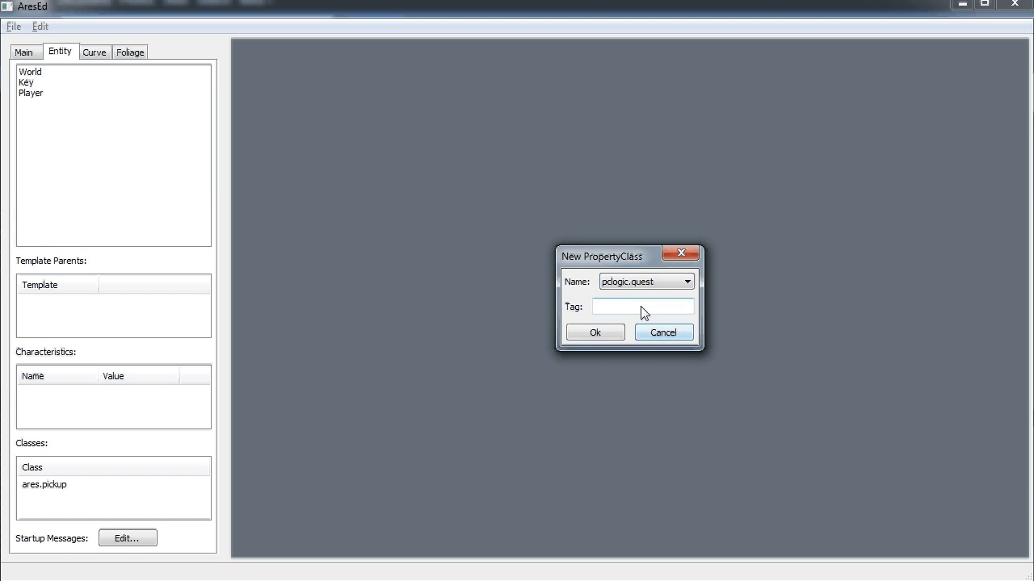
pyautogui.write('pickup')
pyautogui.click(596, 335)
pyautogui.click(657, 299)
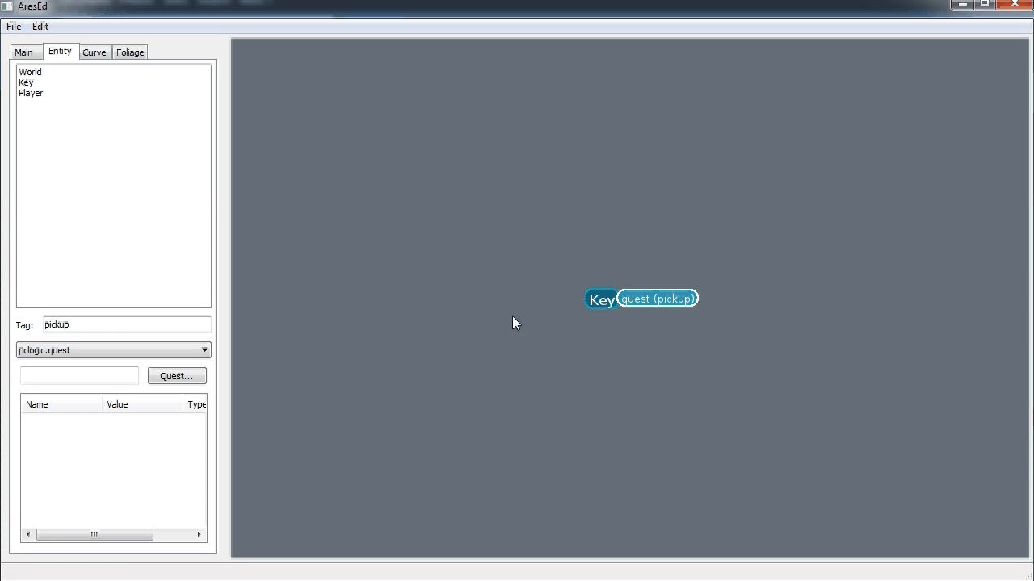
pyautogui.click(109, 376)
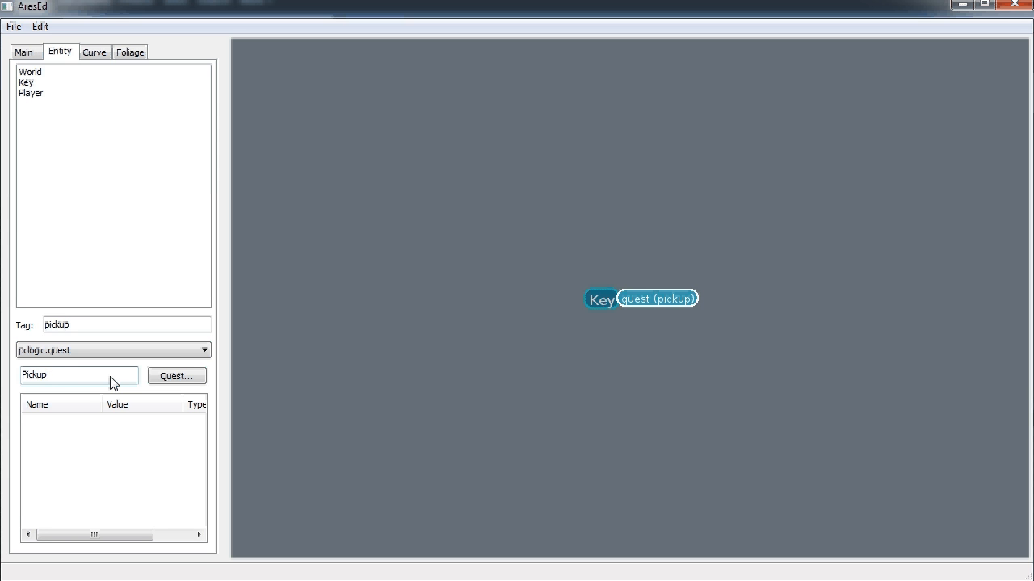
pyautogui.press('Return')
# Edit PickupQuest and add an init state, making it the default state
pyautogui.rightClick(652, 291)
pyautogui.click(684, 324)
pyautogui.rightClick(639, 298)
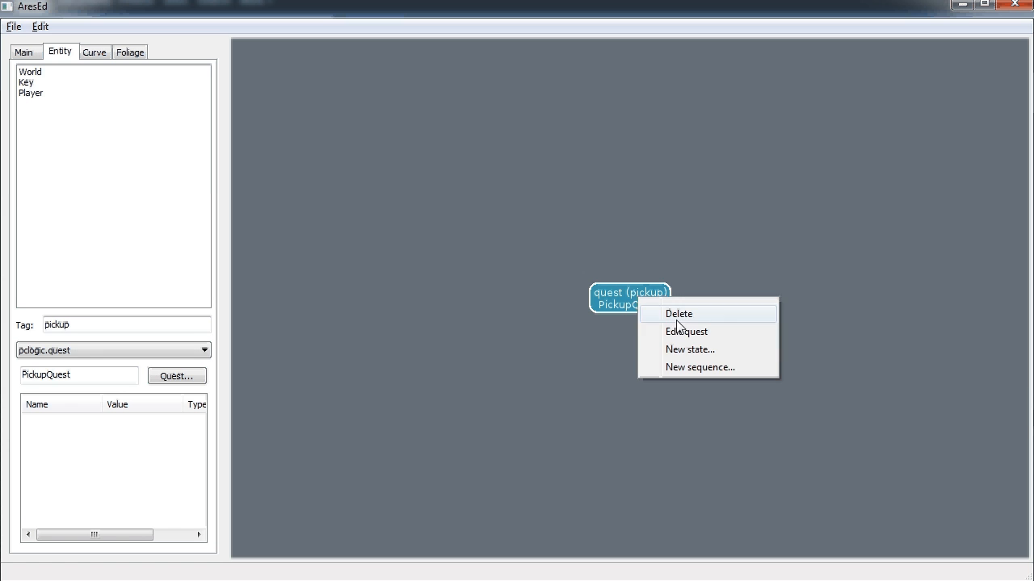
pyautogui.click(694, 352)
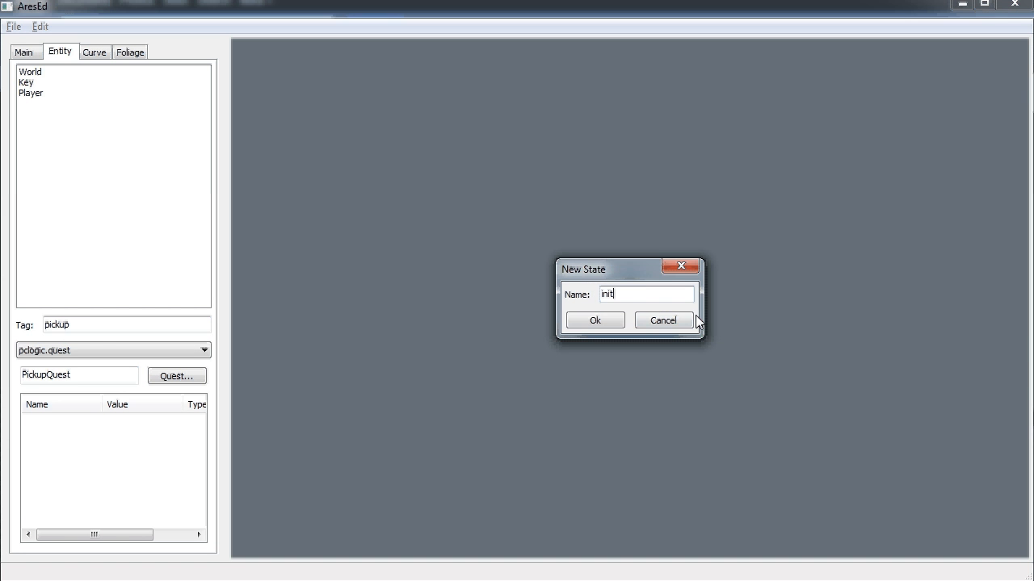
pyautogui.click(611, 320)
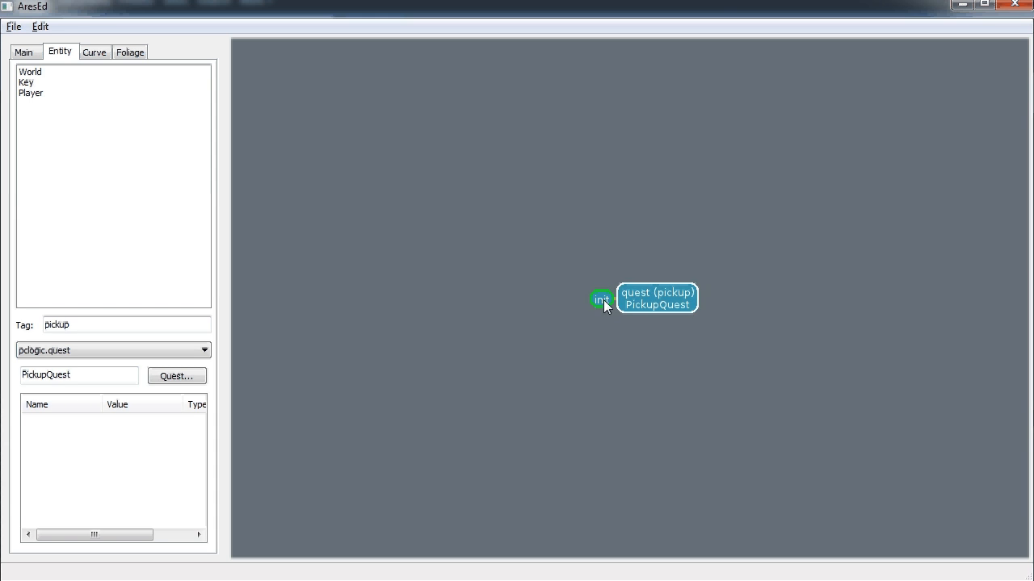
pyautogui.rightClick(604, 299)
pyautogui.click(658, 343)
# Give the init state an inventory trigger with entity Player and child template Key
pyautogui.rightClick(601, 298)
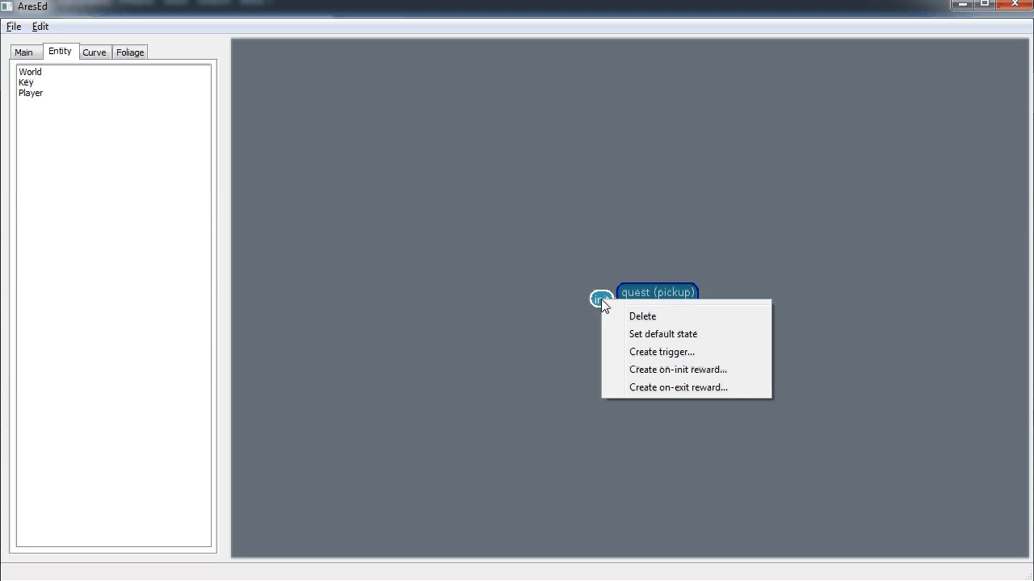
pyautogui.click(665, 352)
pyautogui.click(646, 296)
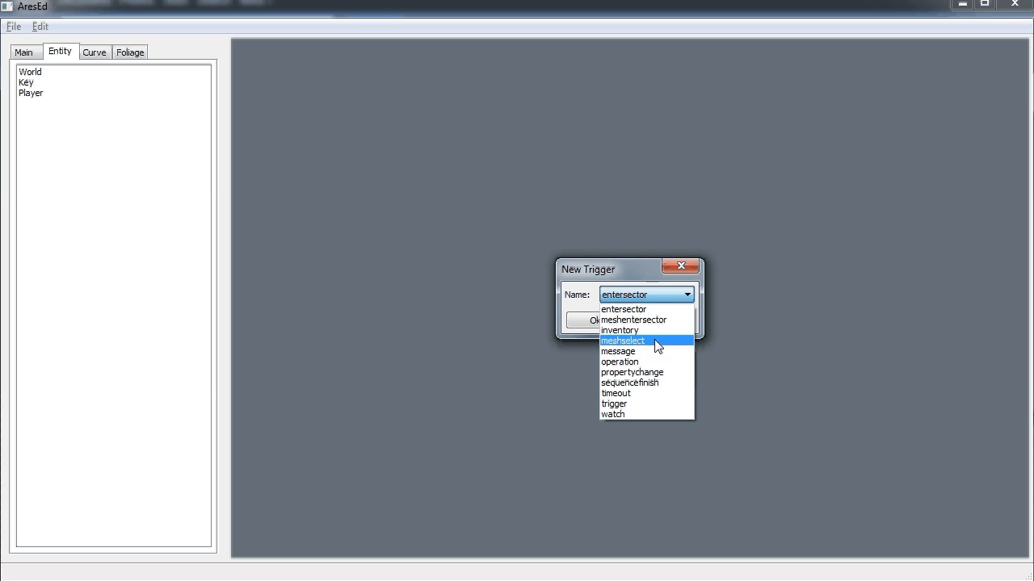
pyautogui.click(641, 331)
pyautogui.click(602, 319)
pyautogui.click(571, 300)
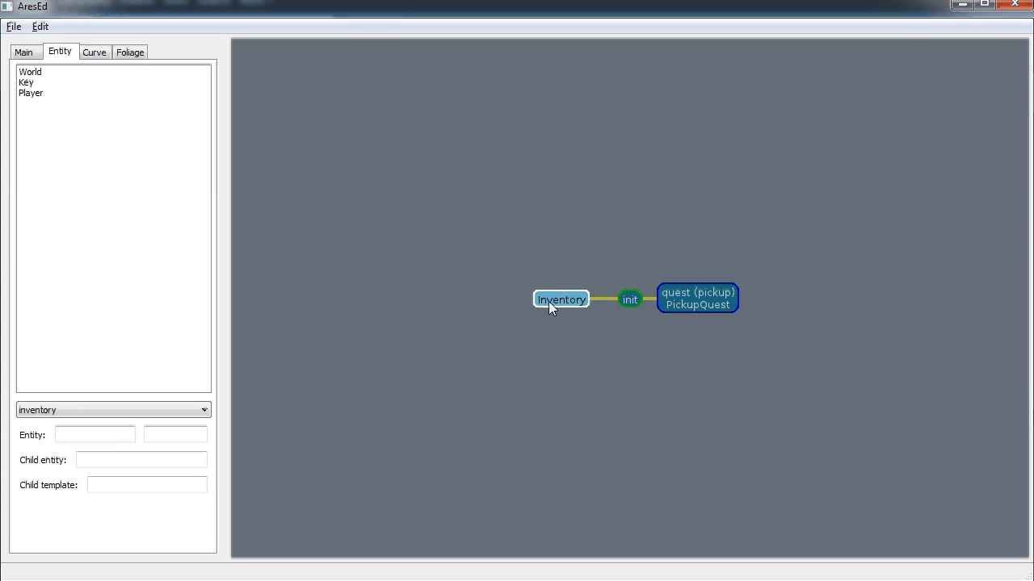
pyautogui.click(111, 436)
pyautogui.press('Tab')
pyautogui.press('Tab')
pyautogui.press('Tab')
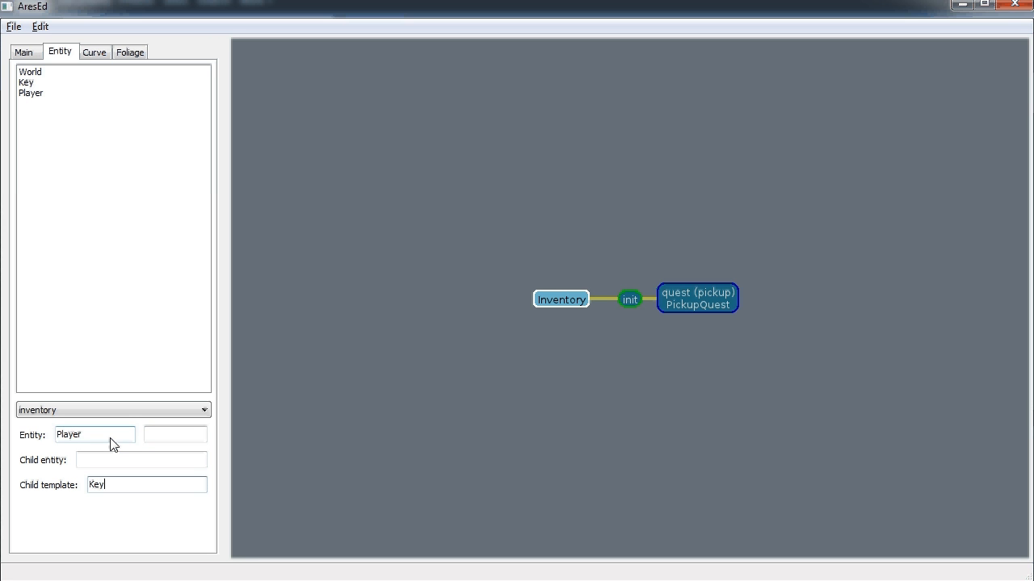
# Add a message reward to the Inventory trigger
pyautogui.rightClick(568, 300)
pyautogui.click(606, 335)
pyautogui.click(634, 301)
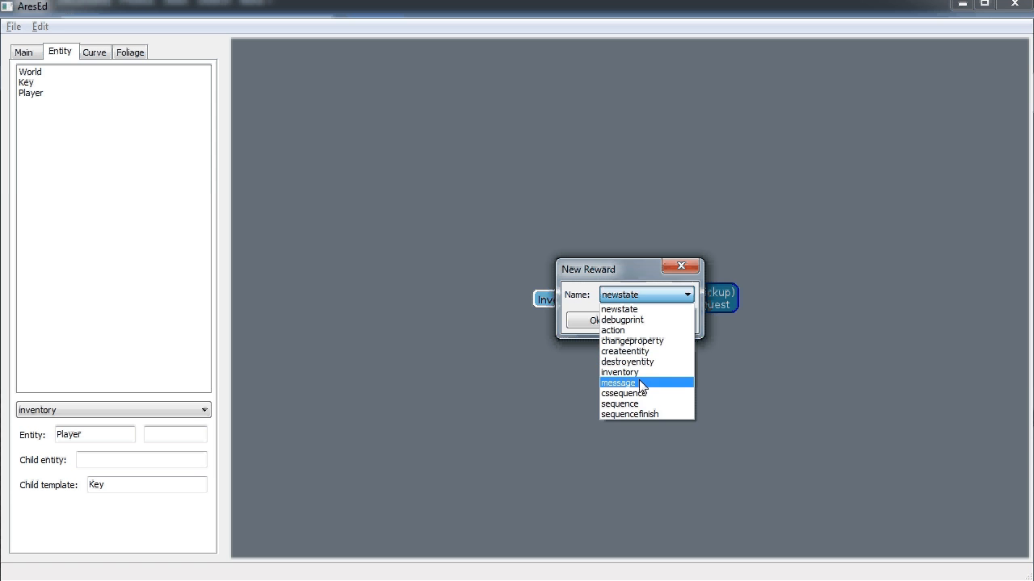
pyautogui.click(641, 384)
pyautogui.click(604, 321)
pyautogui.click(603, 308)
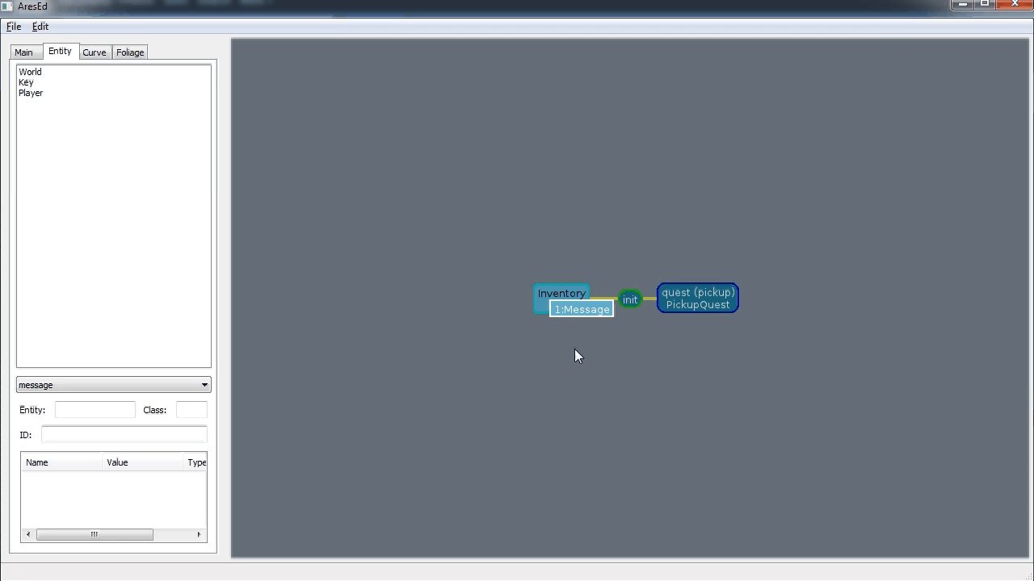
# Set the message to World, ares.controller.Message, text "This key could be the one that opens the door"
pyautogui.click(117, 412)
pyautogui.write('World')
pyautogui.press('Tab')
pyautogui.press('Tab')
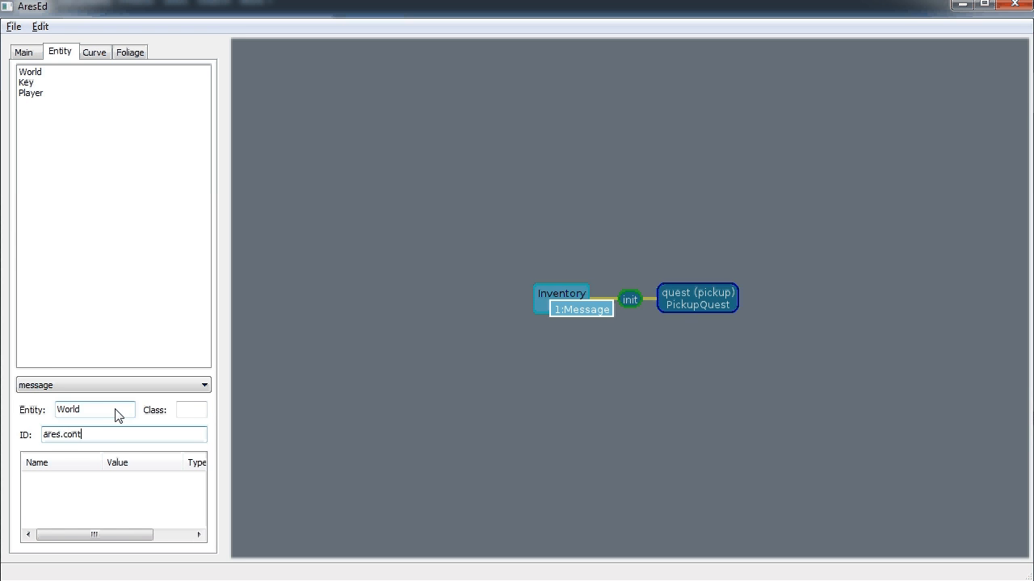
pyautogui.write('ares.controller.Message')
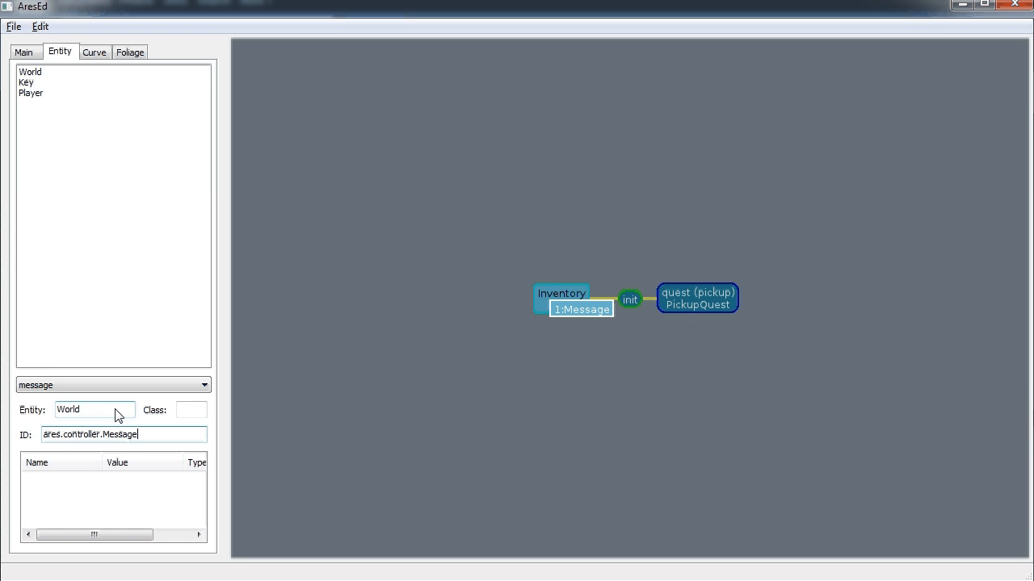
pyautogui.rightClick(111, 491)
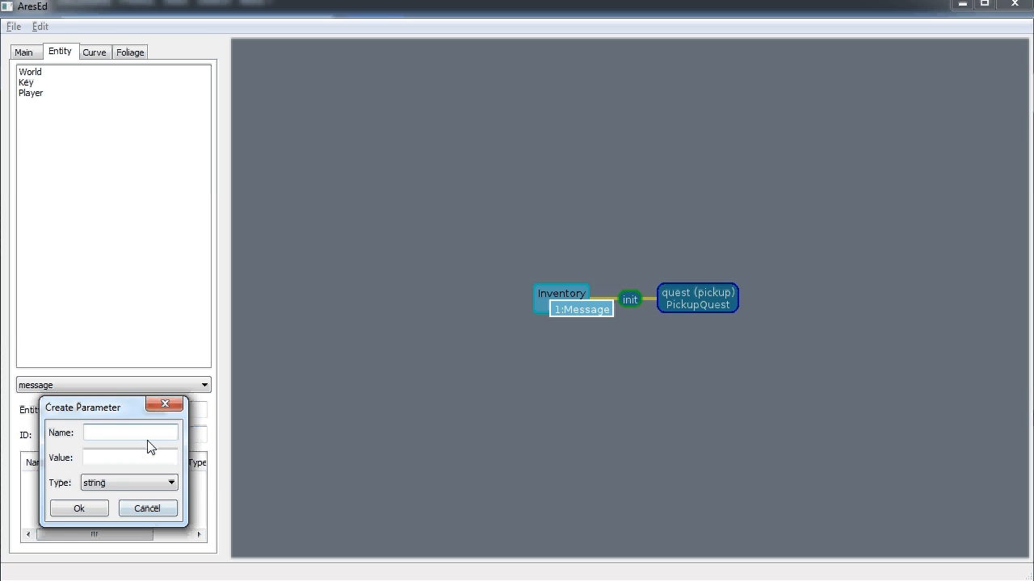
pyautogui.press('Tab')
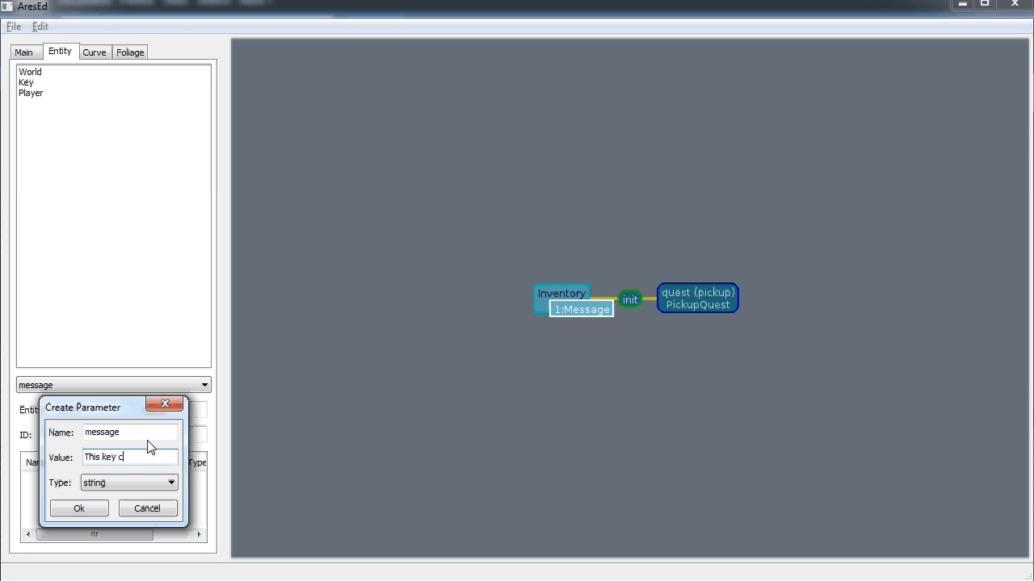
pyautogui.write('This key could be the one that opens')
pyautogui.write(' the door')
pyautogui.click(87, 509)
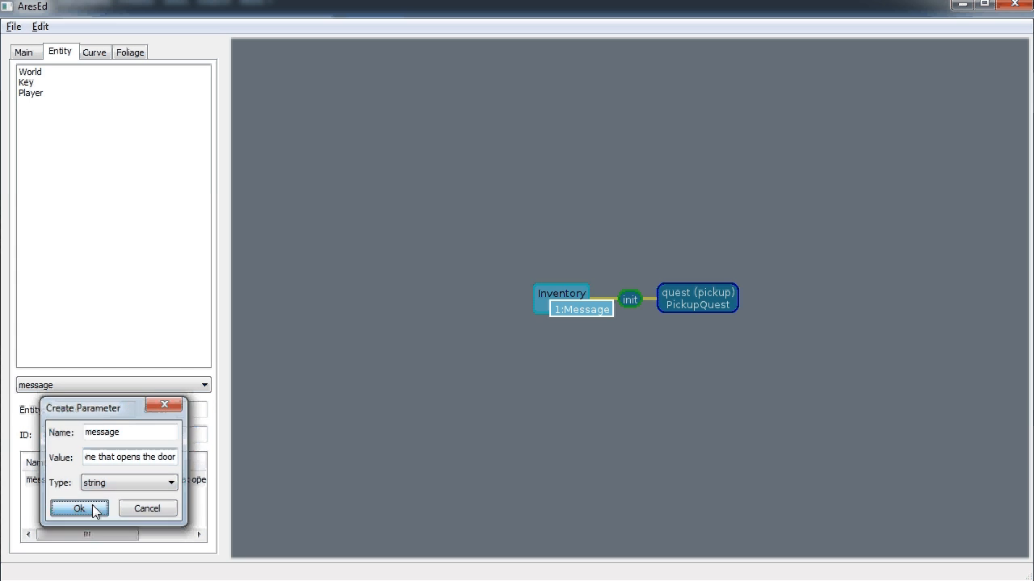
# Add a changeproperty reward to the Inventory trigger
pyautogui.click(543, 290)
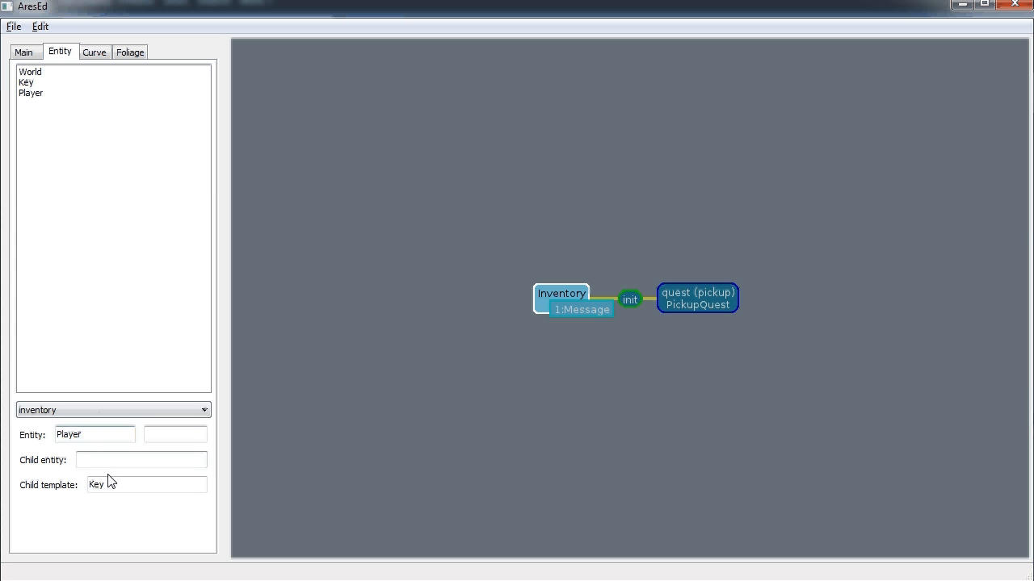
pyautogui.click(597, 309)
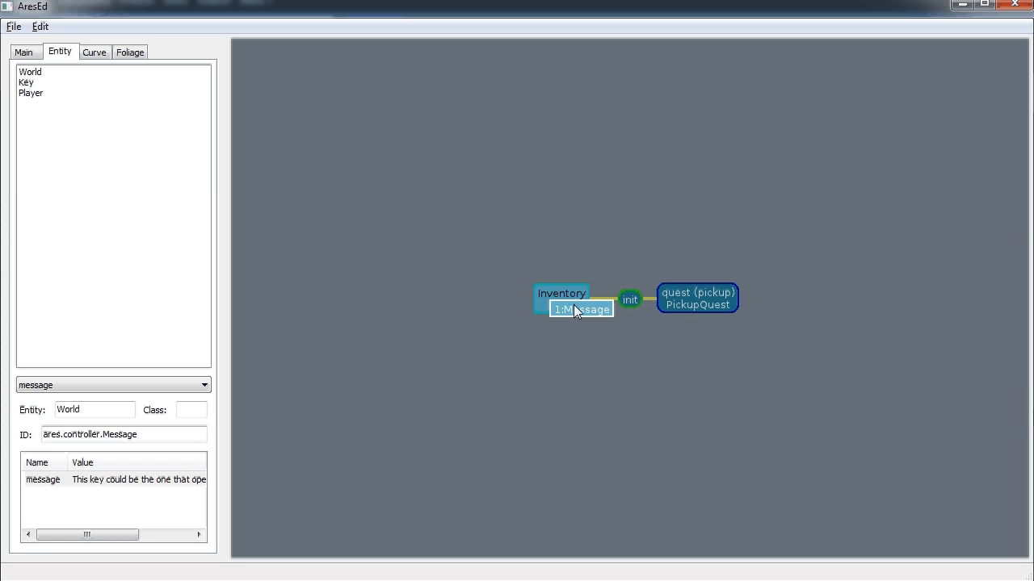
pyautogui.click(542, 296)
pyautogui.rightClick(544, 297)
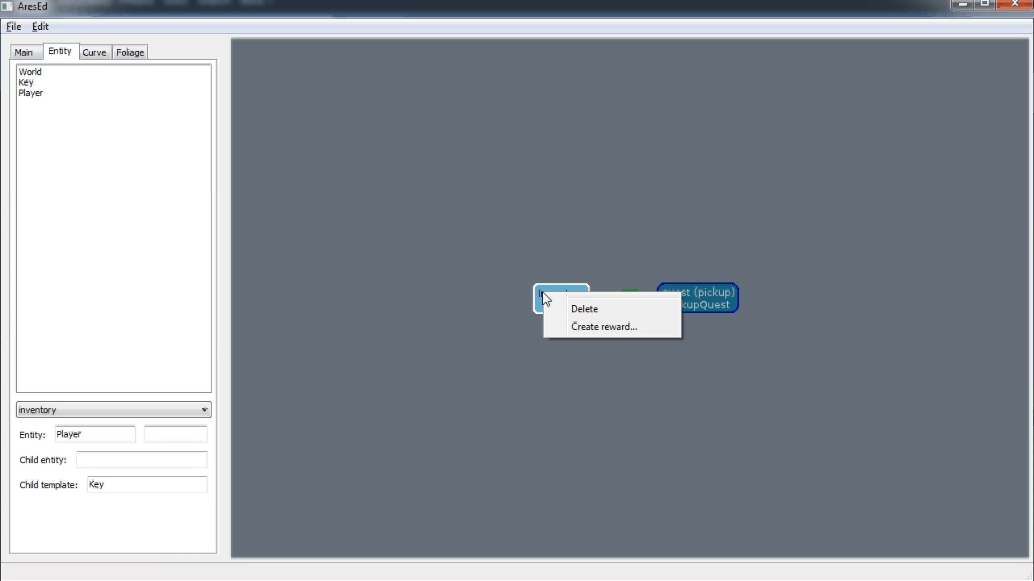
pyautogui.click(599, 327)
pyautogui.click(628, 296)
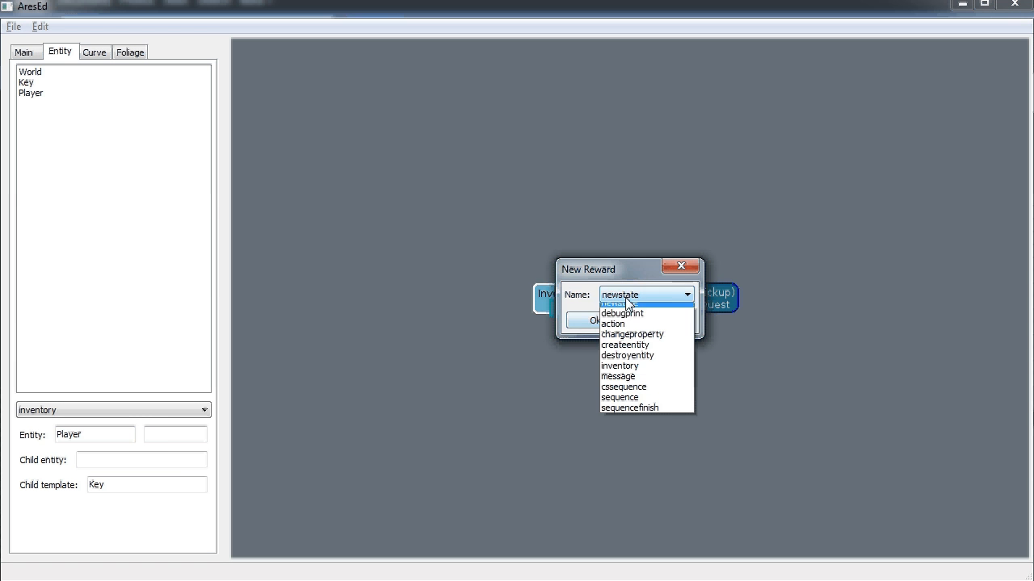
pyautogui.click(632, 340)
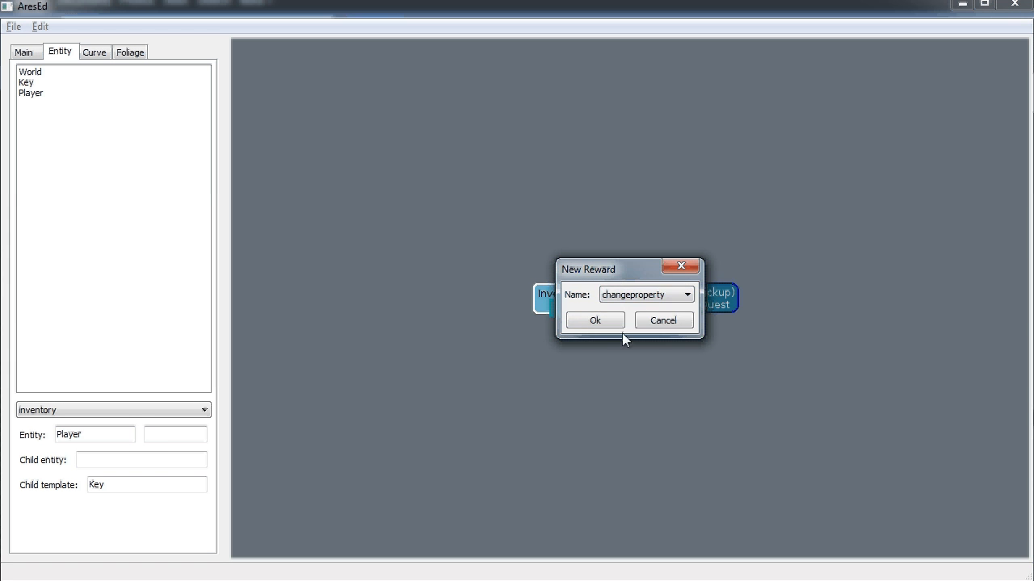
pyautogui.click(596, 321)
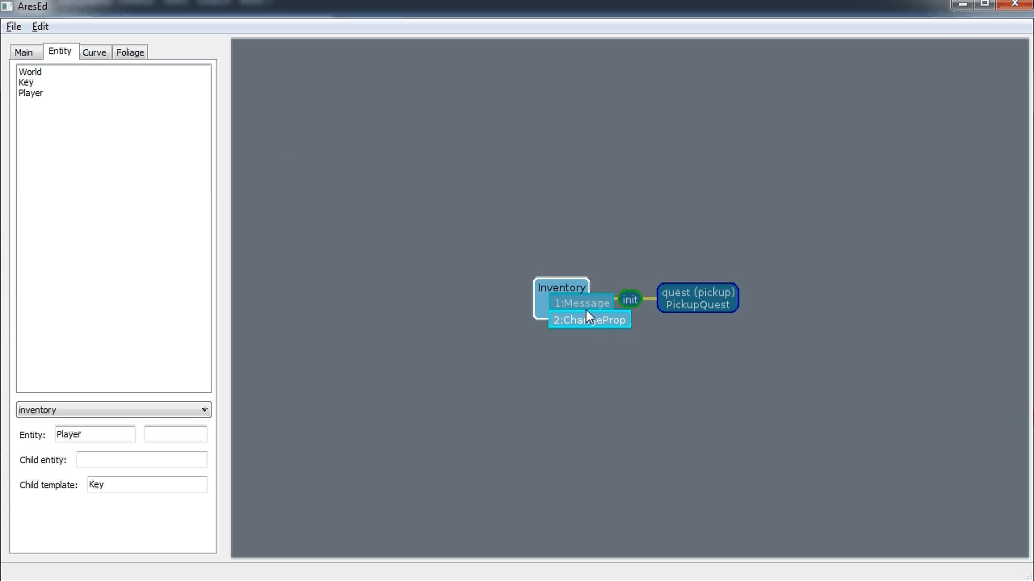
pyautogui.click(25, 53)
# Select the teal metal door in the 3D view and name it "door"
pyautogui.scroll(-3, 526, 392)
pyautogui.scroll(4, 526, 392)
pyautogui.moveTo(525, 393); pyautogui.dragTo(326, 296, button='middle')
pyautogui.scroll(-5, 394, 268)
pyautogui.scroll(-5, 309, 268)
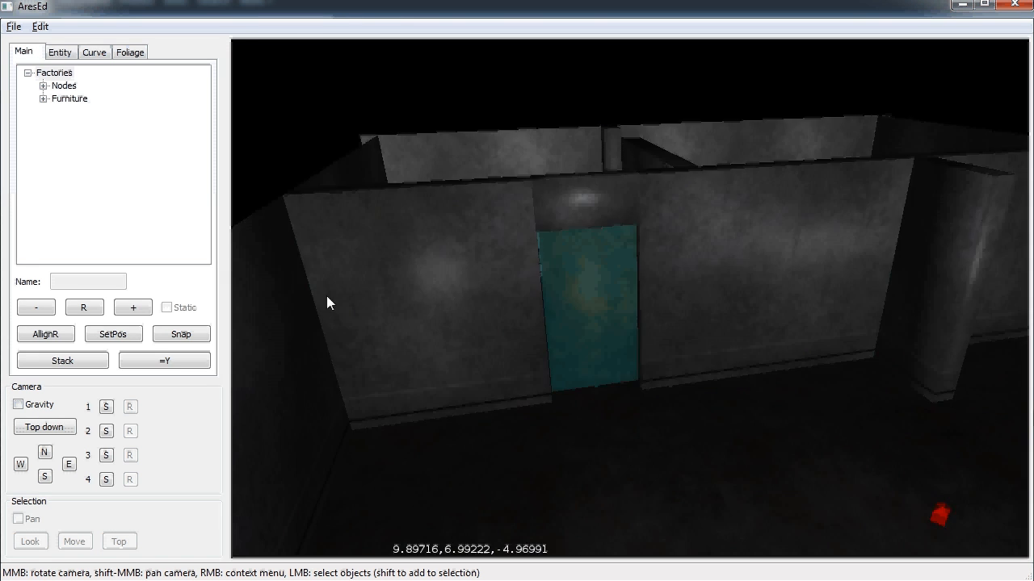
pyautogui.scroll(2, 327, 296)
pyautogui.scroll(5, 729, 366)
pyautogui.click(592, 309)
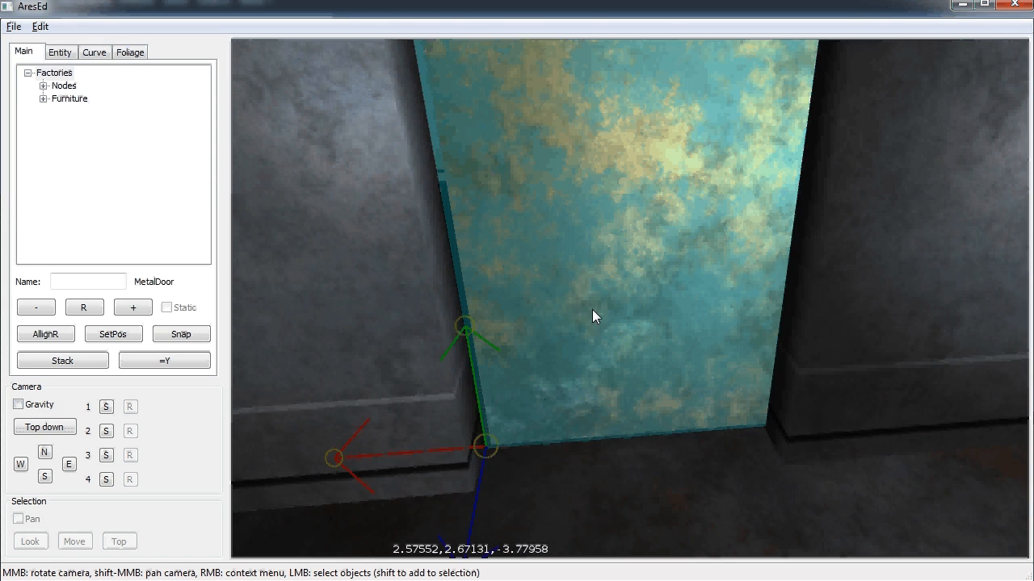
pyautogui.click(102, 283)
pyautogui.write('door')
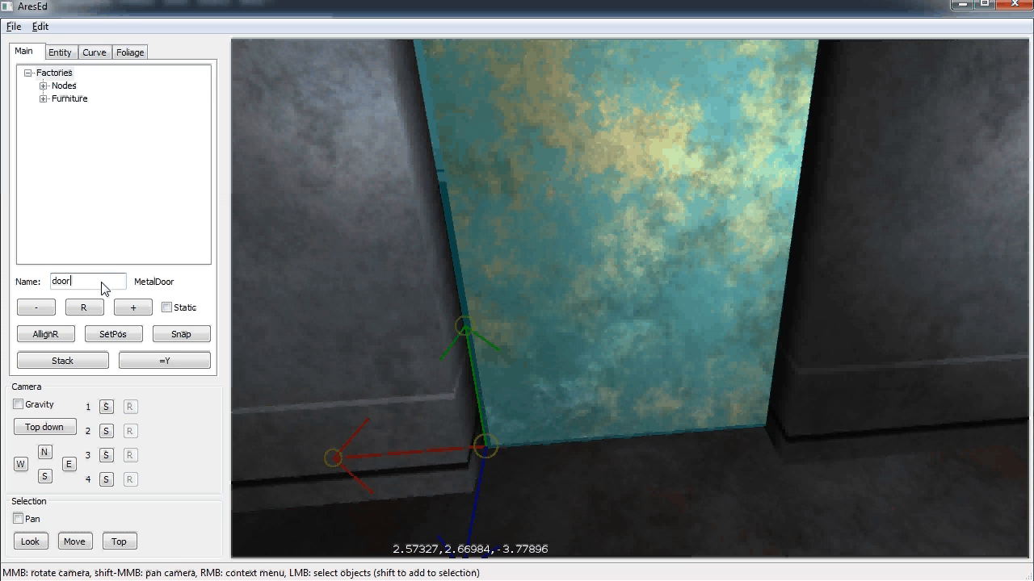
pyautogui.click(64, 55)
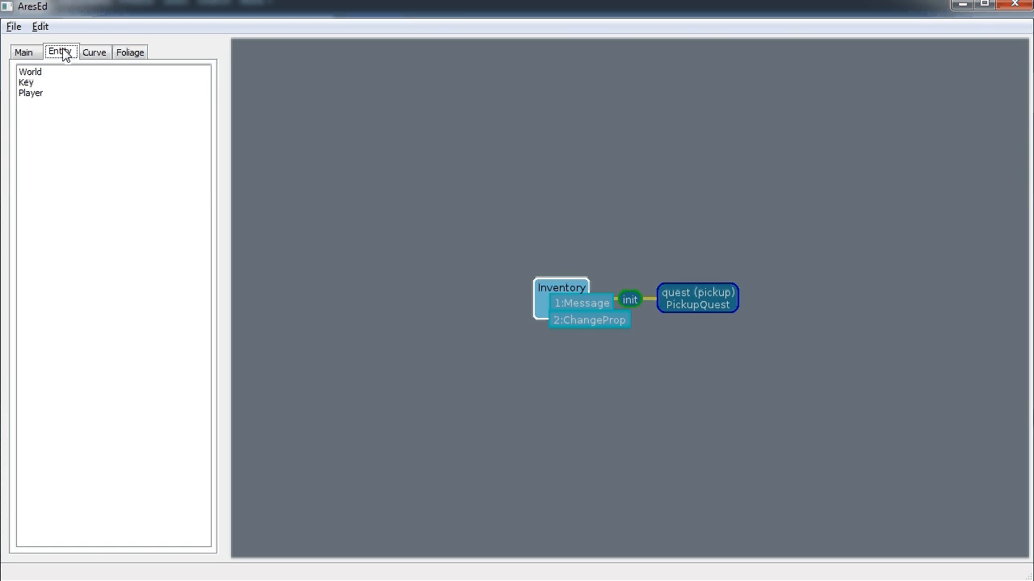
# Add a new entity template named MetalDoor
pyautogui.rightClick(52, 121)
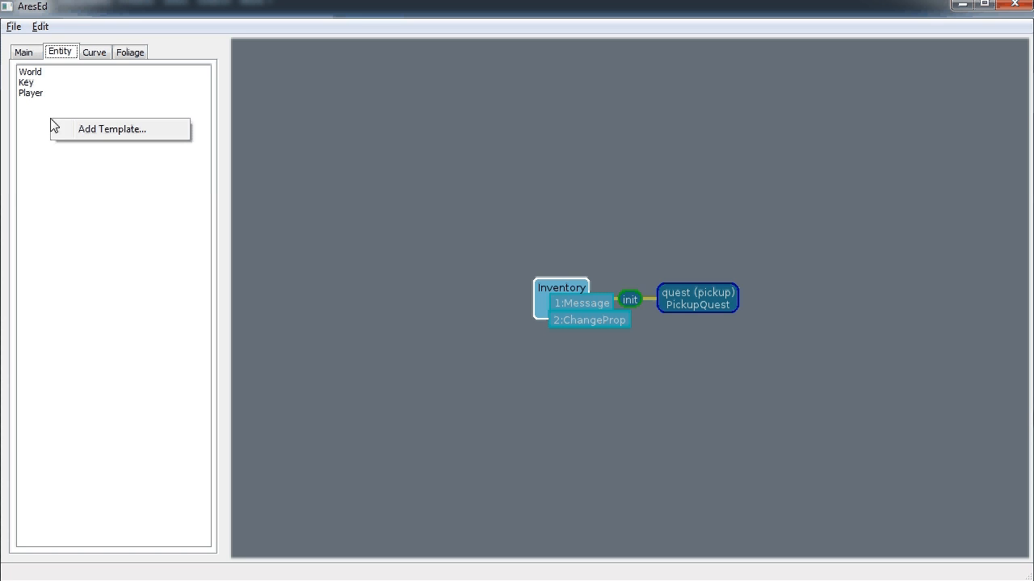
pyautogui.click(85, 129)
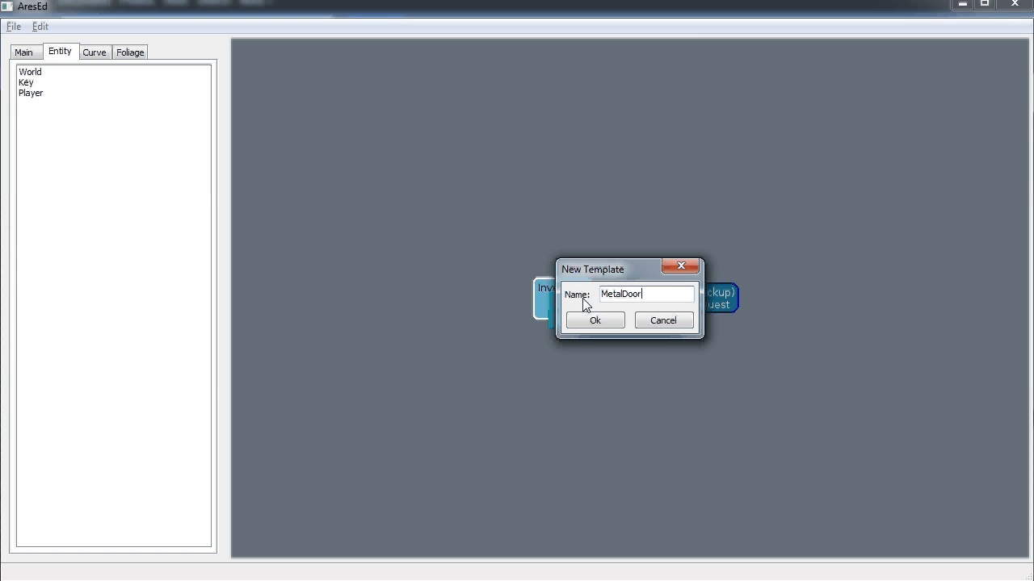
pyautogui.click(595, 321)
pyautogui.click(46, 94)
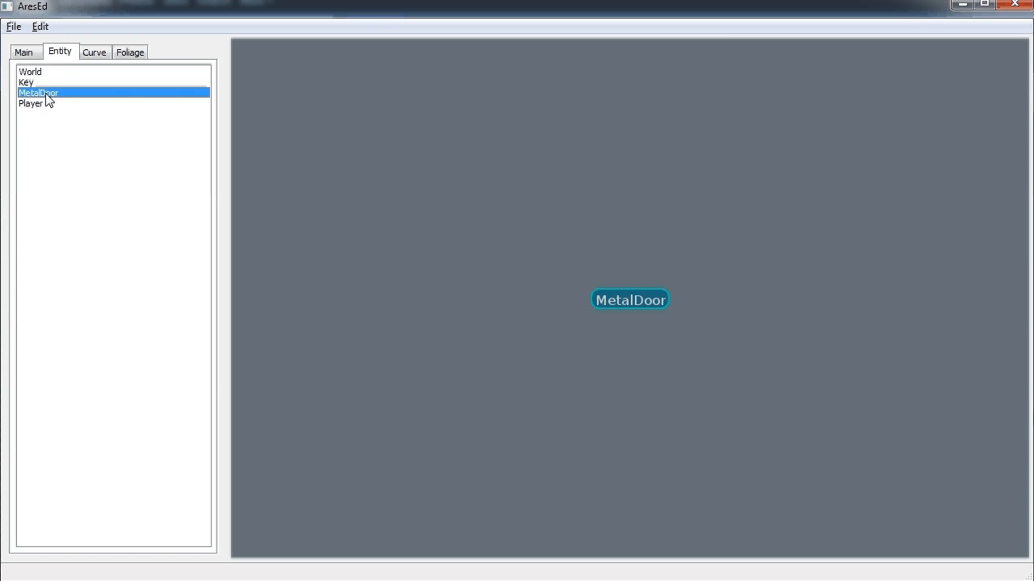
# Give MetalDoor a pctools.properties property class
pyautogui.rightClick(628, 298)
pyautogui.click(674, 330)
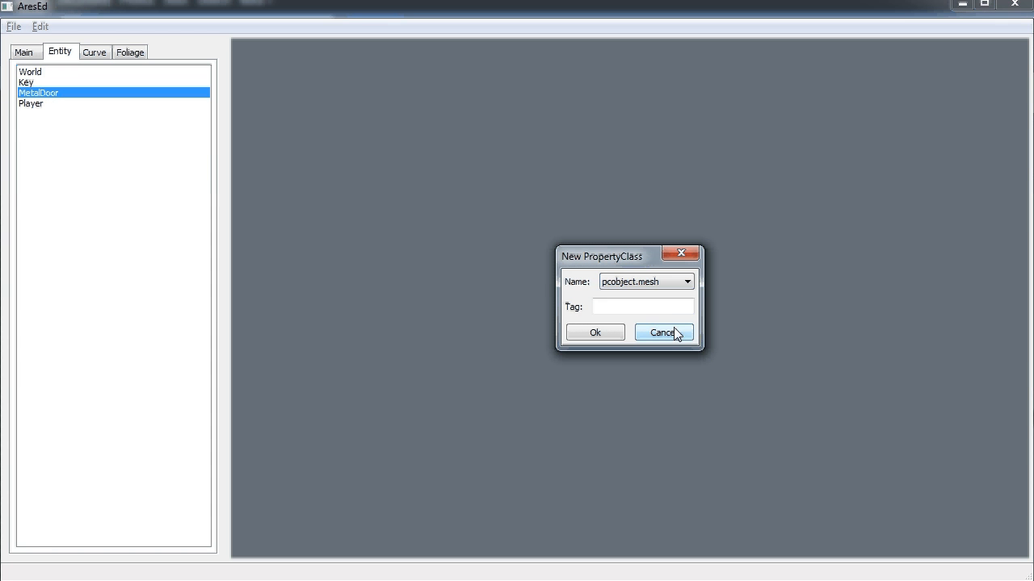
pyautogui.click(658, 282)
pyautogui.click(638, 300)
pyautogui.click(596, 333)
pyautogui.click(634, 303)
# Add property ares.inhibitdrag as a bool set to true
pyautogui.rightClick(84, 408)
pyautogui.click(113, 417)
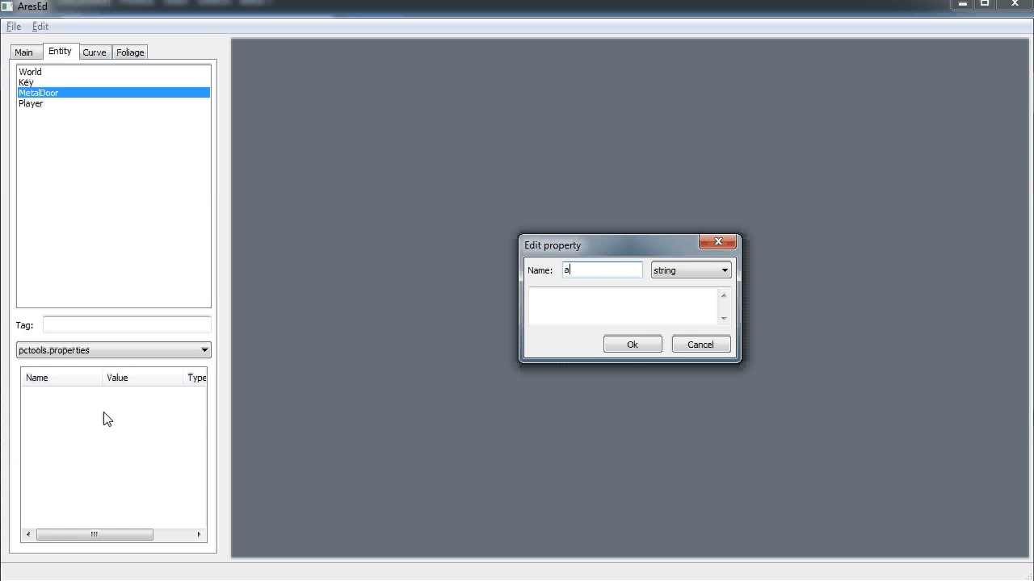
pyautogui.write('ares.inhibitdrag')
pyautogui.click(663, 273)
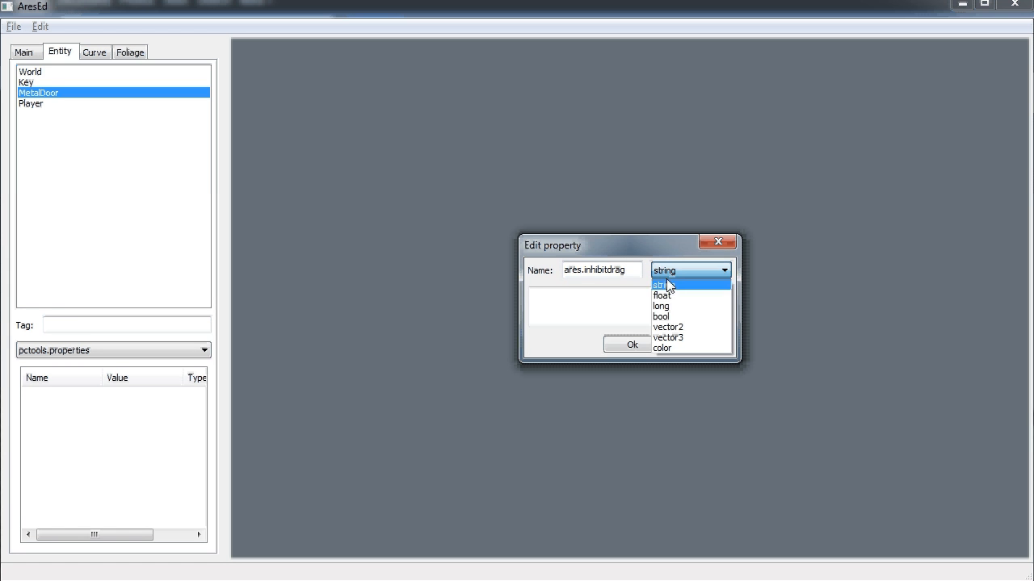
pyautogui.click(670, 317)
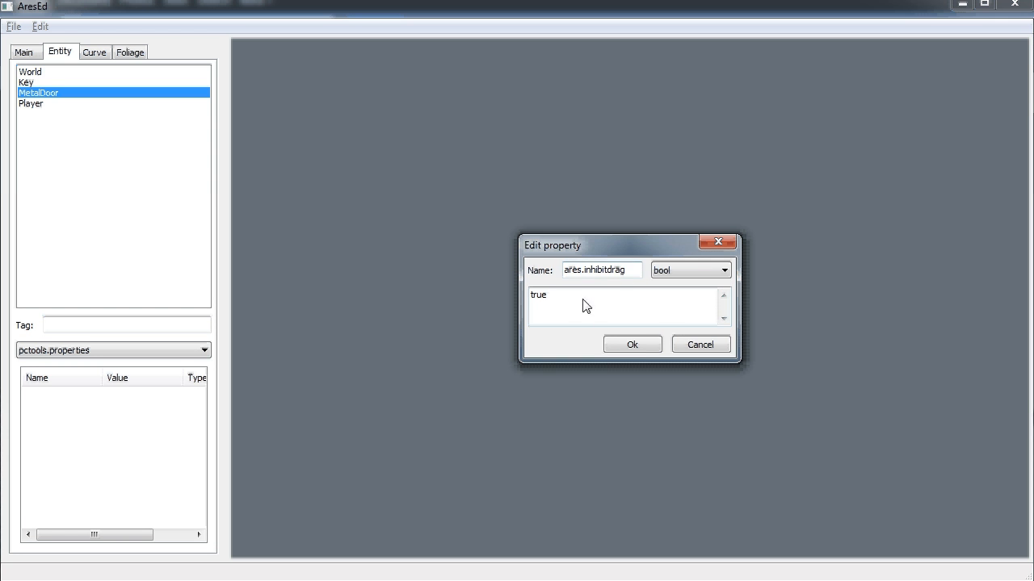
pyautogui.click(634, 345)
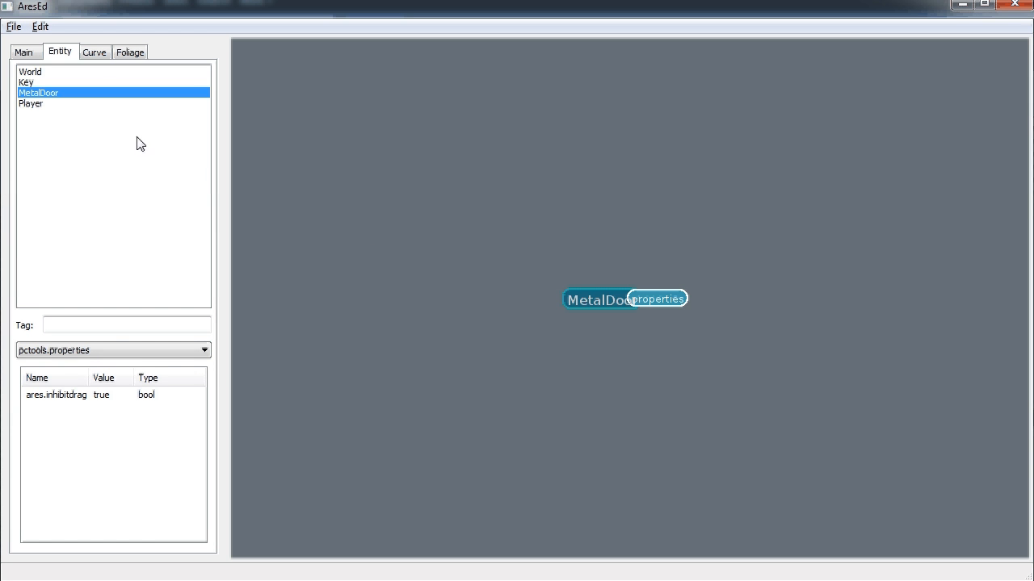
pyautogui.click(29, 83)
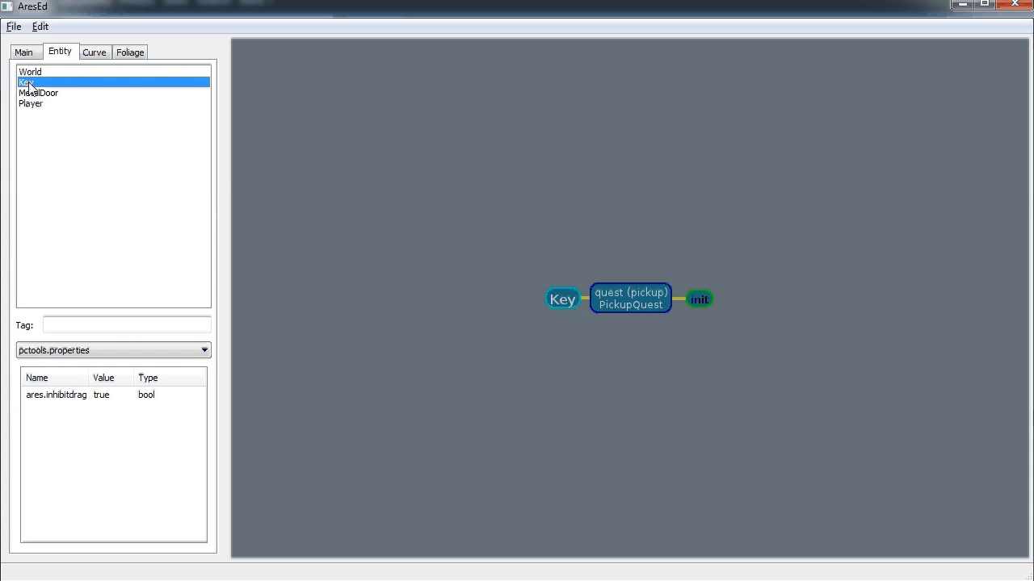
# Set the ChangeProp reward to entity door, property ares.inhibitdrag, bool false
pyautogui.rightClick(624, 309)
pyautogui.click(642, 338)
pyautogui.click(751, 327)
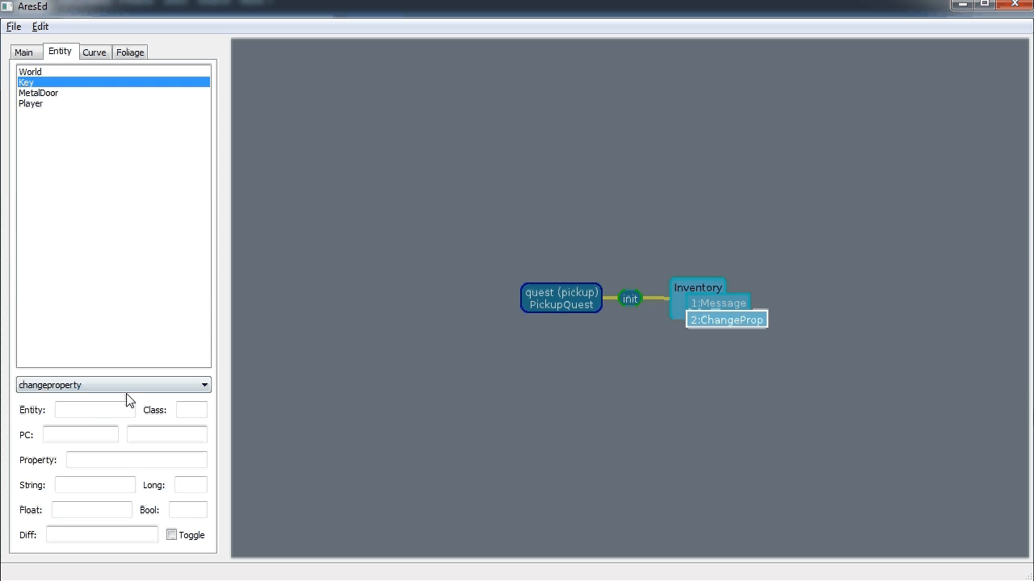
pyautogui.click(80, 413)
pyautogui.press('Tab')
pyautogui.press('Tab')
pyautogui.press('Tab')
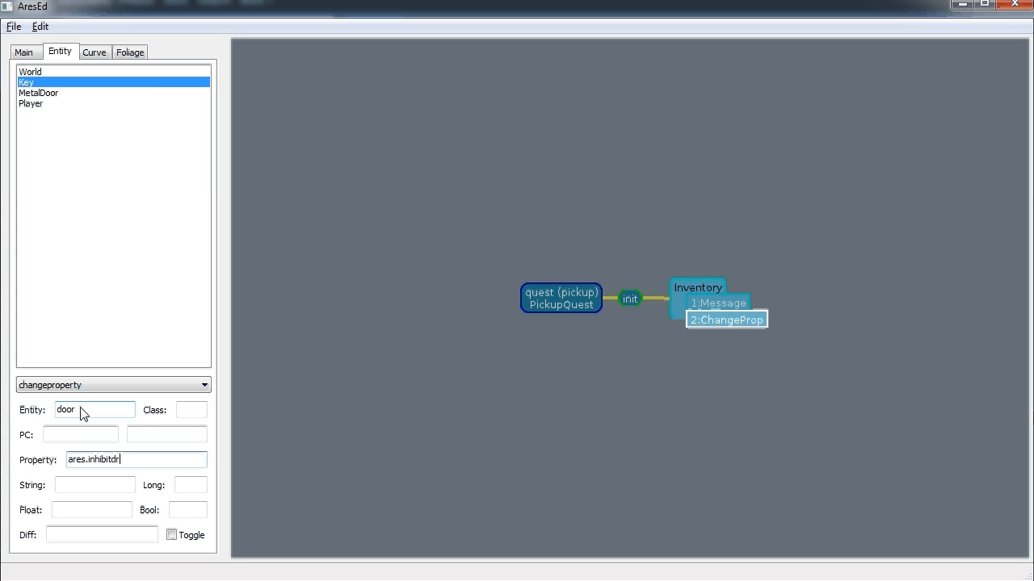
pyautogui.click(191, 510)
pyautogui.write('false')
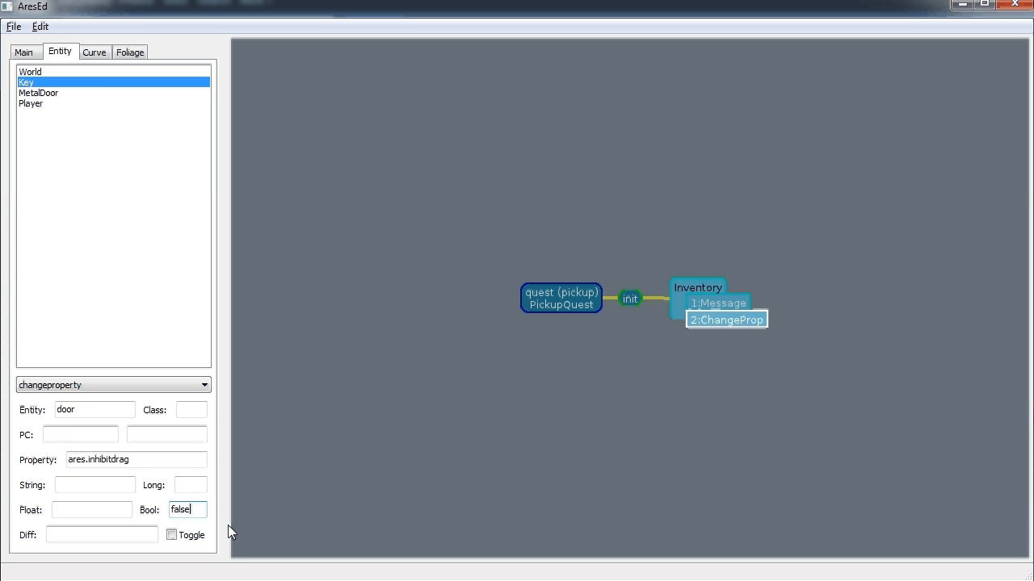
# Add a new finish state to PickupQuest
pyautogui.click(557, 311)
pyautogui.rightClick(565, 307)
pyautogui.click(618, 351)
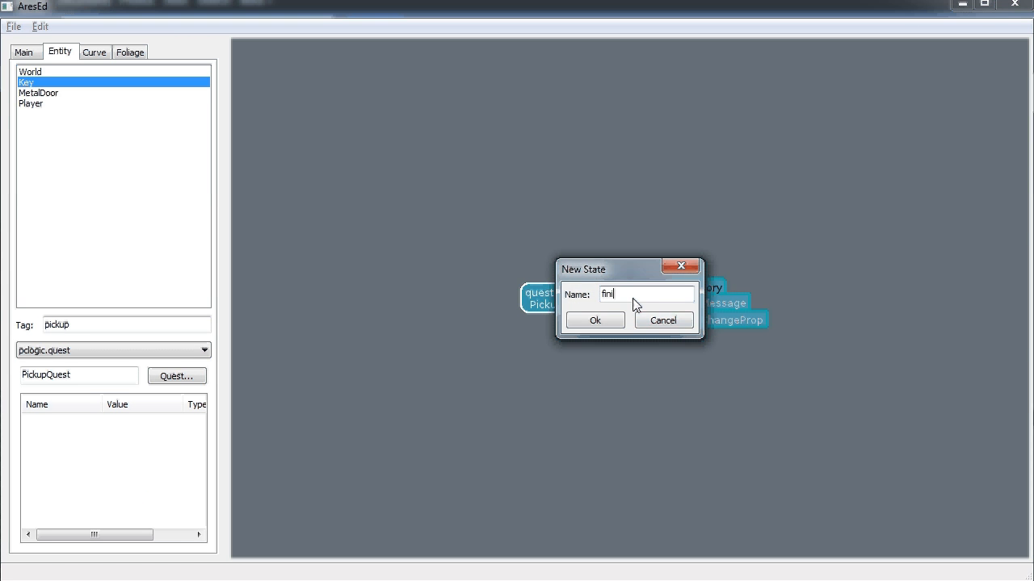
pyautogui.write('finish')
pyautogui.click(615, 323)
# Add a newstate reward to the Inventory trigger that switches to state finish
pyautogui.rightClick(739, 289)
pyautogui.click(777, 320)
pyautogui.click(607, 323)
pyautogui.click(774, 333)
pyautogui.click(55, 413)
pyautogui.write('finish')
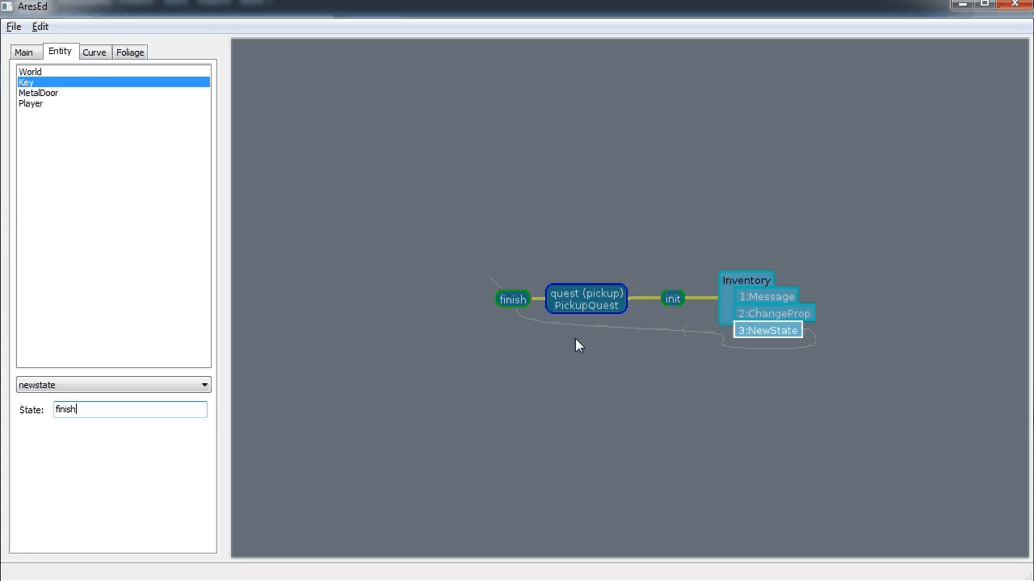
pyautogui.click(28, 83)
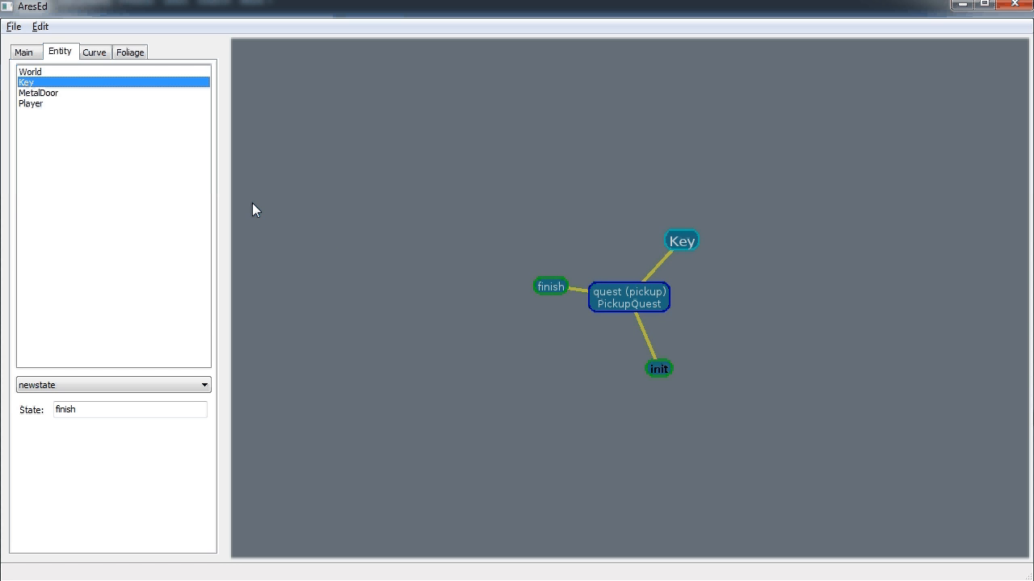
# Deselect the door in the 3D level view and launch a playtest of the level
pyautogui.click(24, 51)
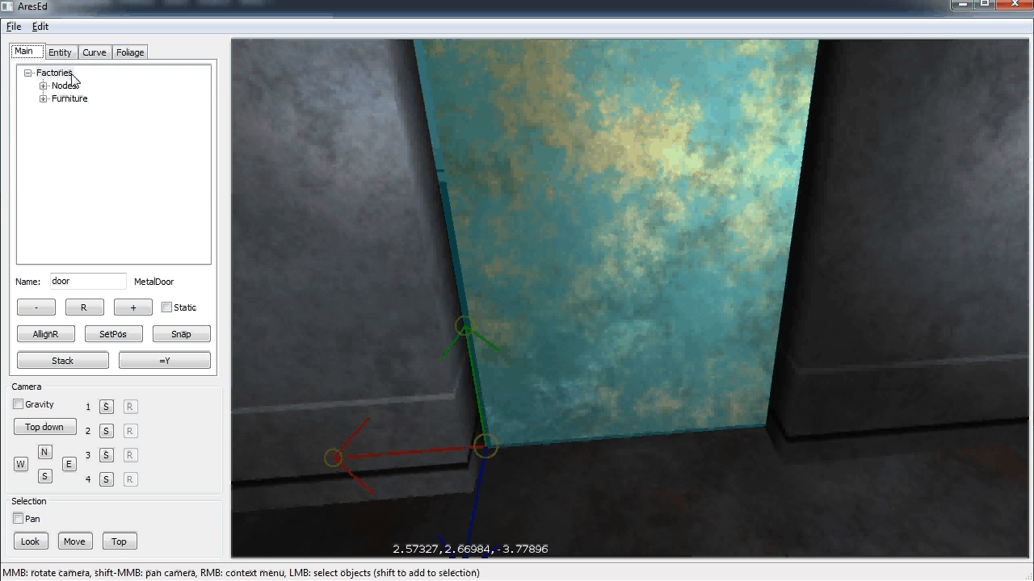
pyautogui.click(303, 239)
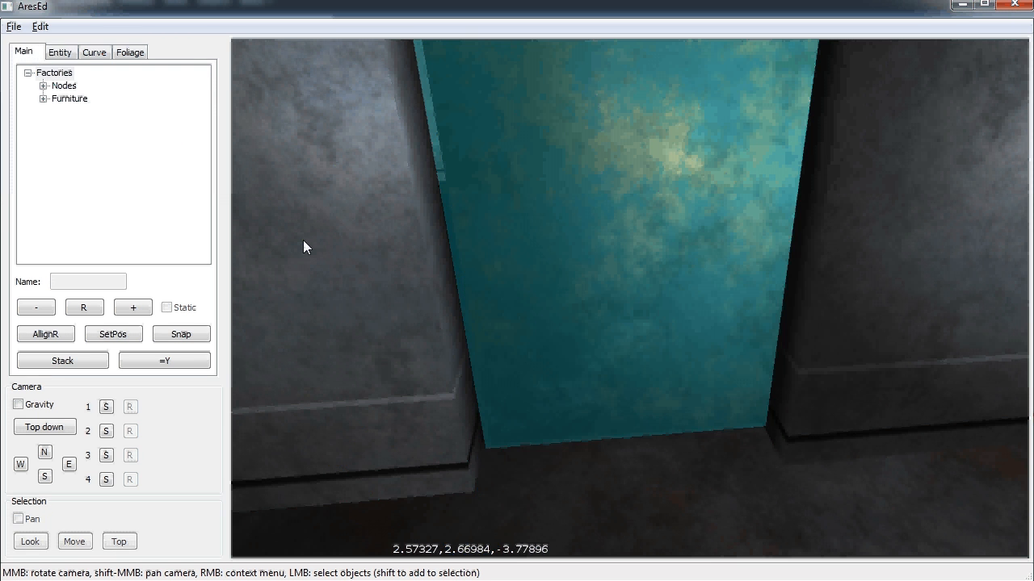
pyautogui.click(14, 27)
pyautogui.click(37, 102)
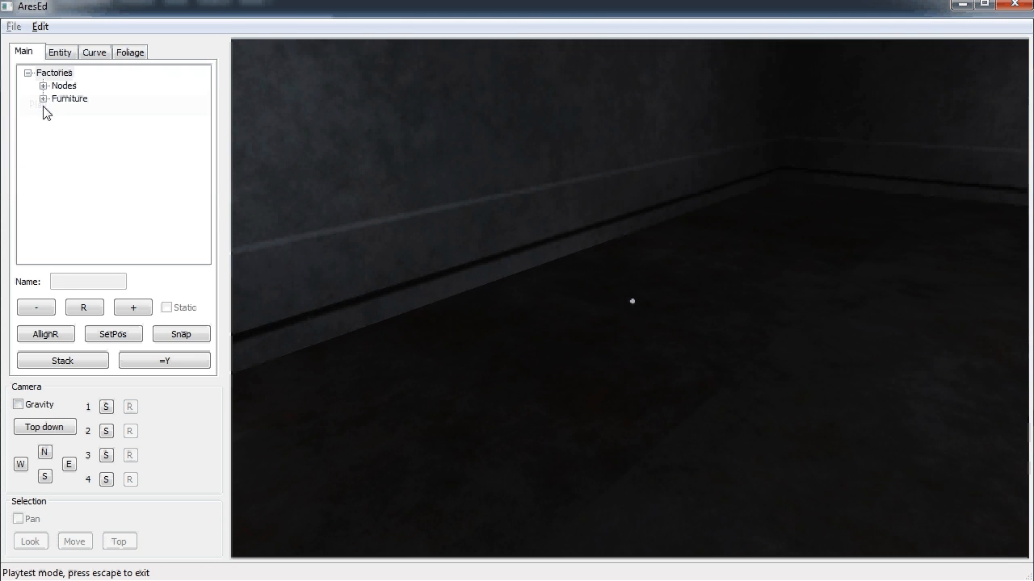
# Walk up to the crate, open its lid and pick up the key inside
pyautogui.press('w')
pyautogui.press('w')
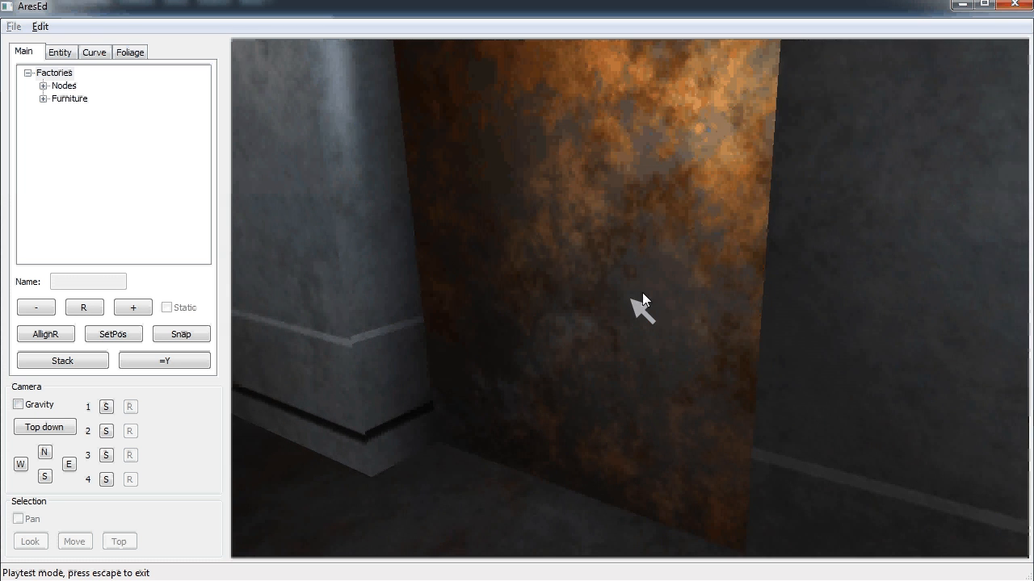
pyautogui.press('w')
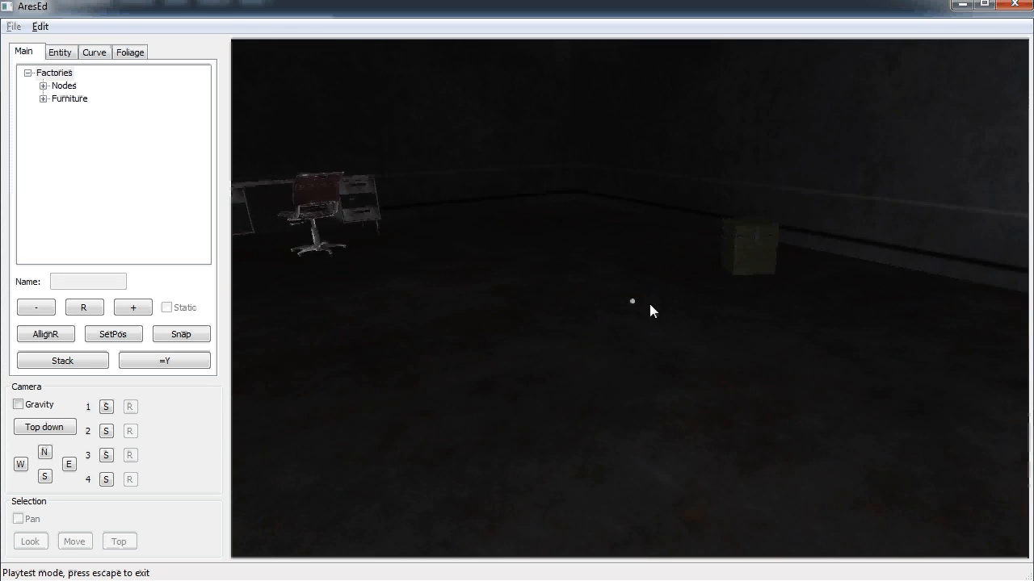
pyautogui.press('w')
pyautogui.click(631, 300)
pyautogui.click(631, 301)
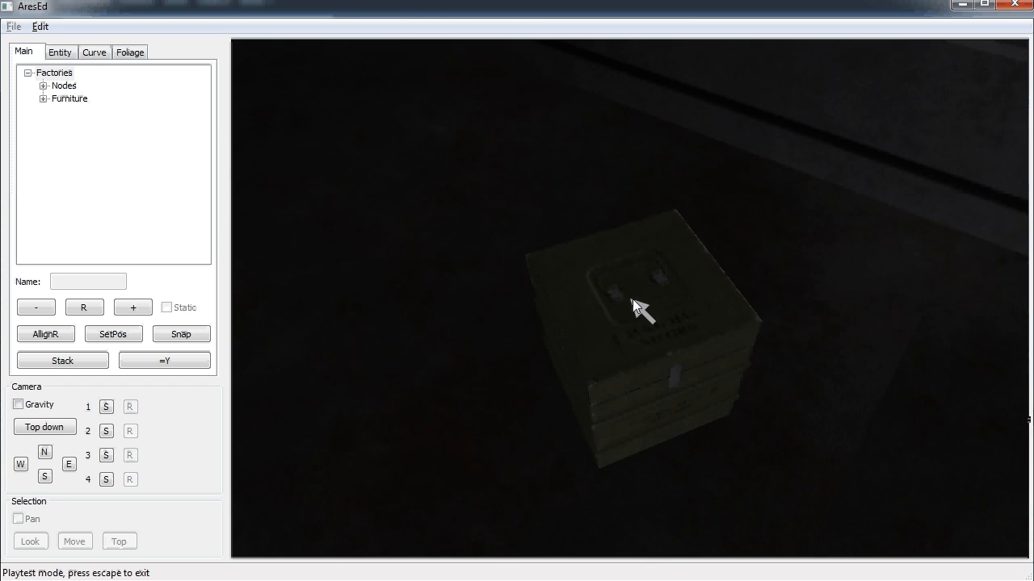
pyautogui.click(631, 299)
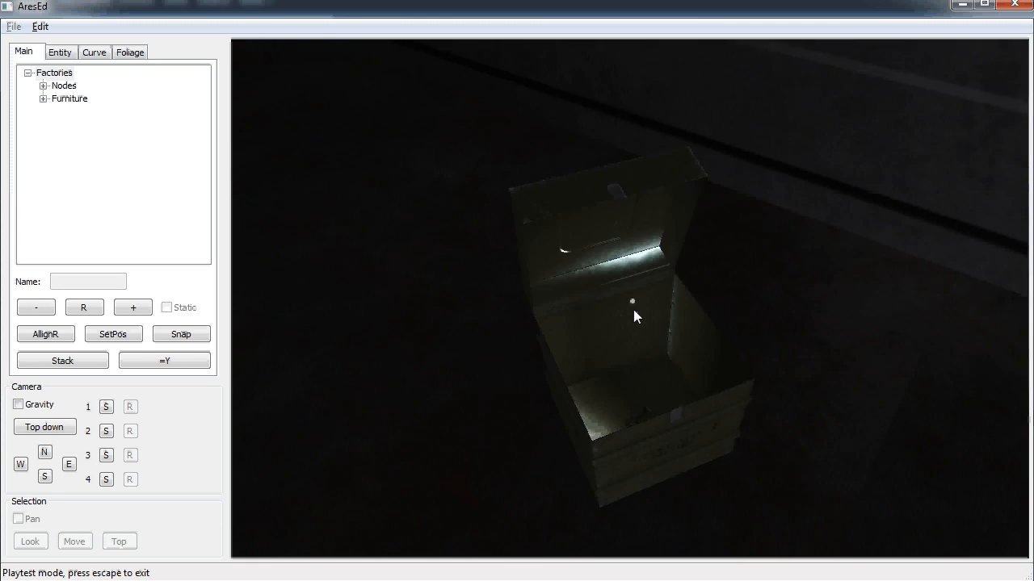
pyautogui.click(630, 301)
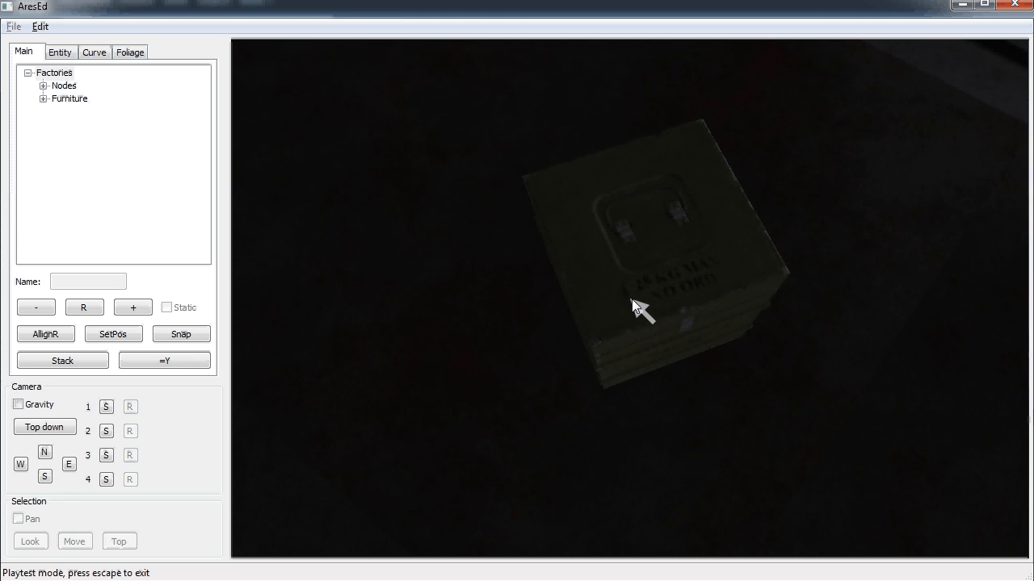
pyautogui.click(631, 301)
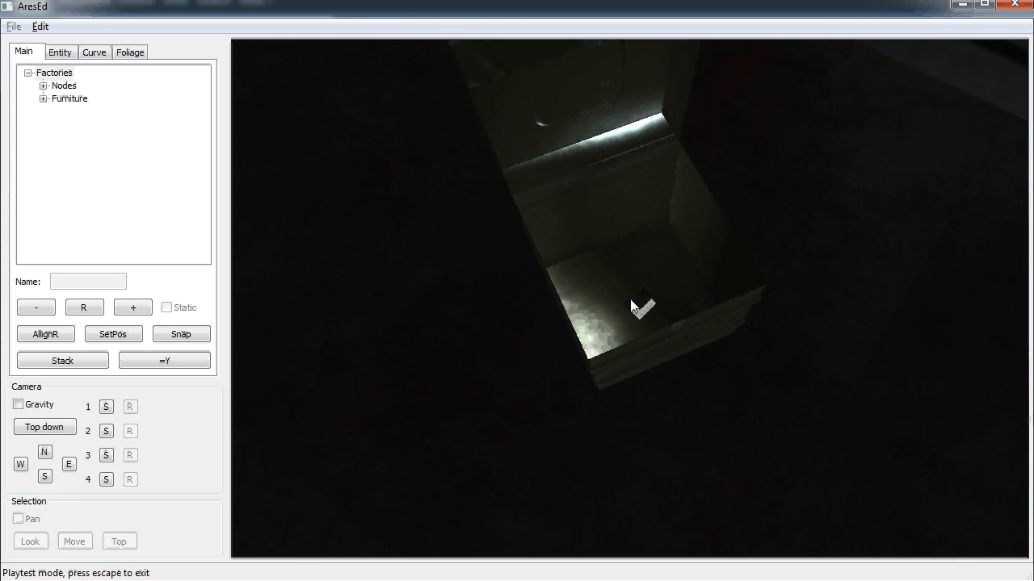
pyautogui.click(631, 301)
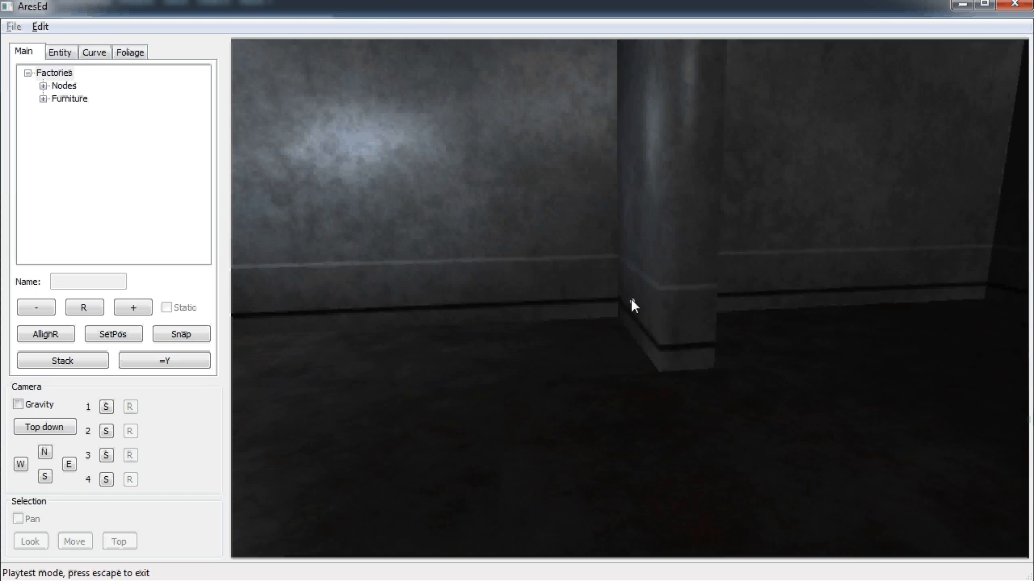
# Open the rusty door with the key, then exit the playtest to the editor
pyautogui.press('w')
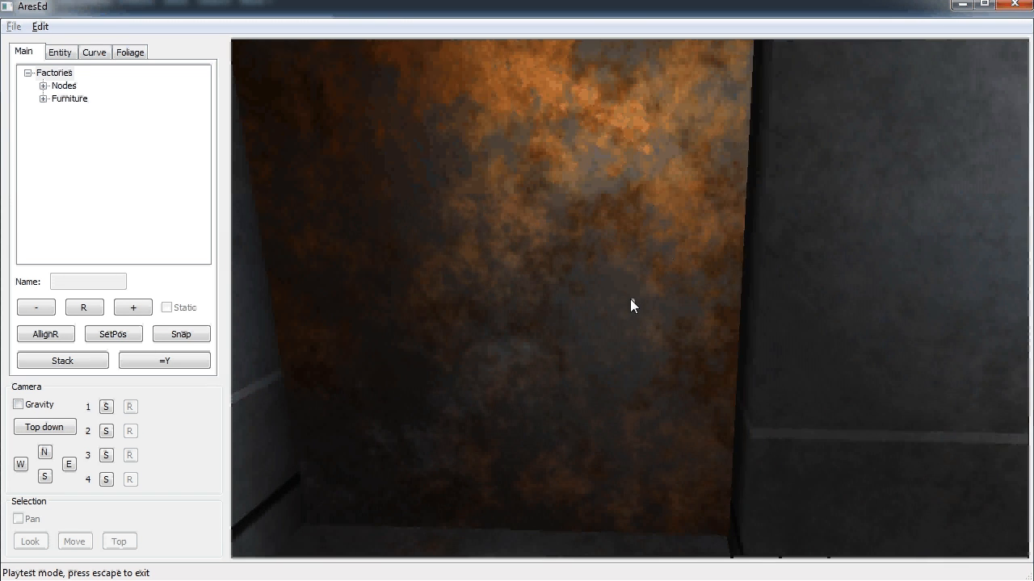
pyautogui.click(630, 304)
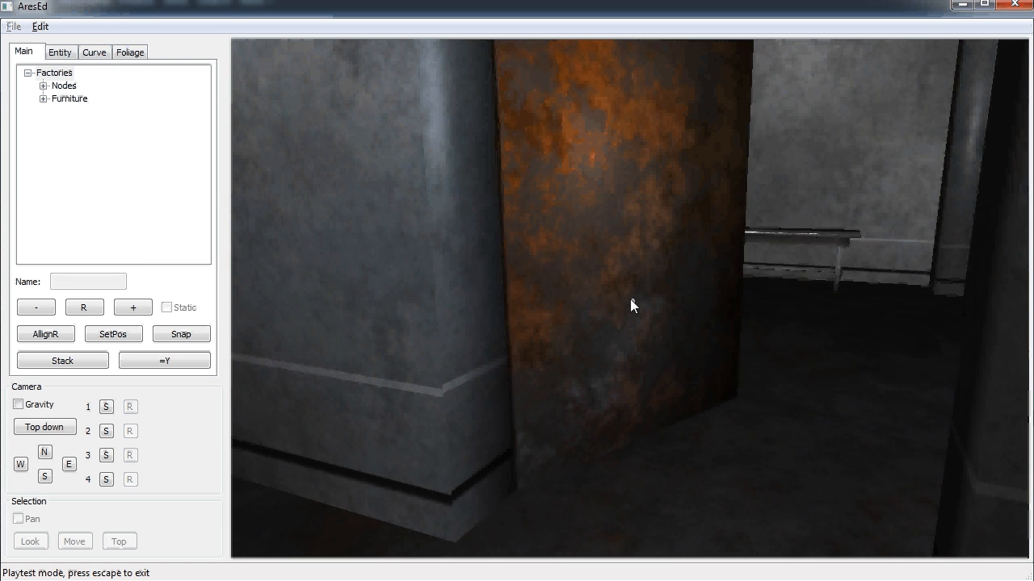
pyautogui.press('Escape')
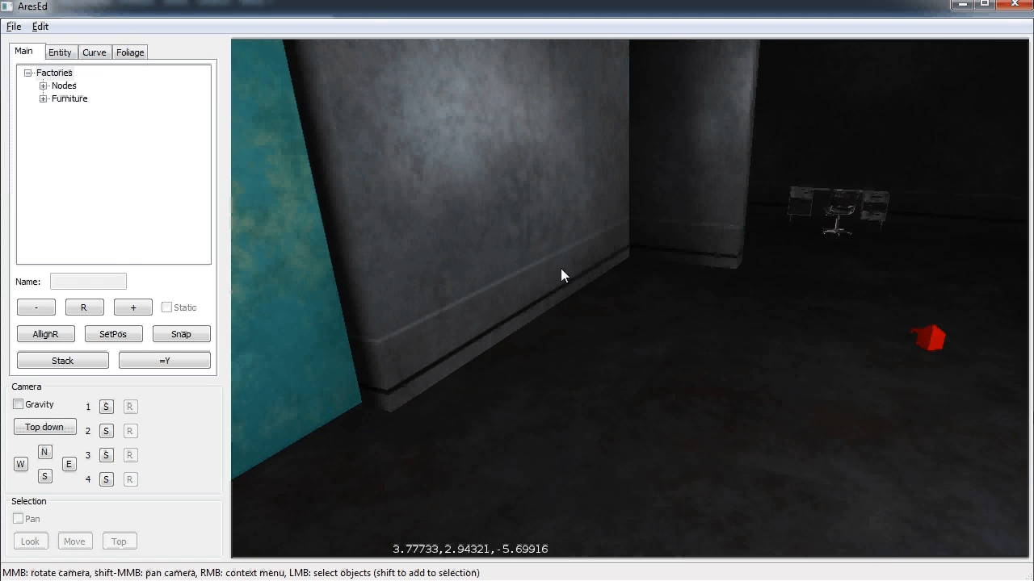
# Add an ares.info property 'This is a heavy metal door' to the MetalDoor entity
pyautogui.click(66, 52)
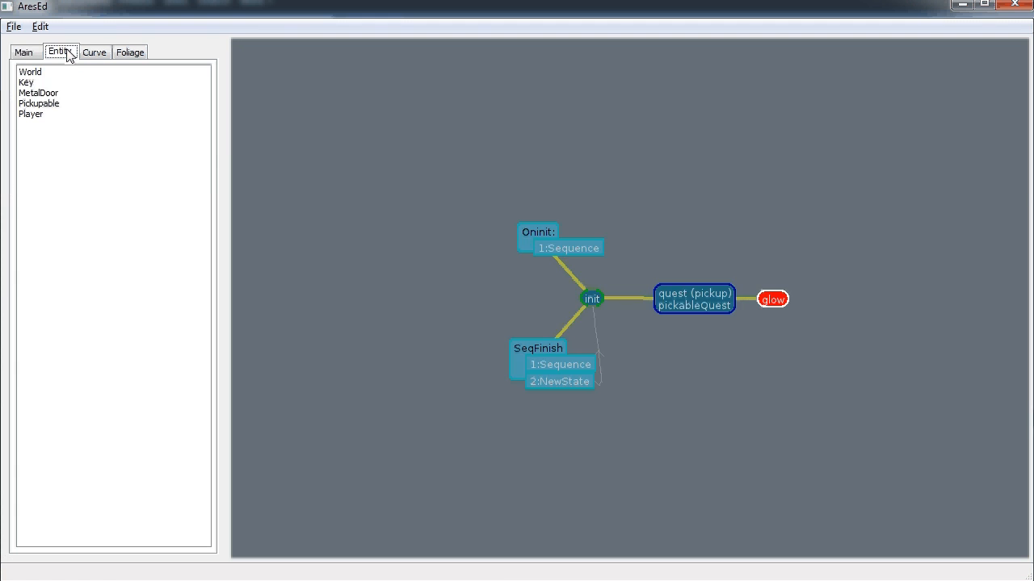
pyautogui.click(48, 93)
pyautogui.click(660, 300)
pyautogui.click(638, 299)
pyautogui.rightClick(106, 427)
pyautogui.click(132, 437)
pyautogui.click(603, 273)
pyautogui.write('ares')
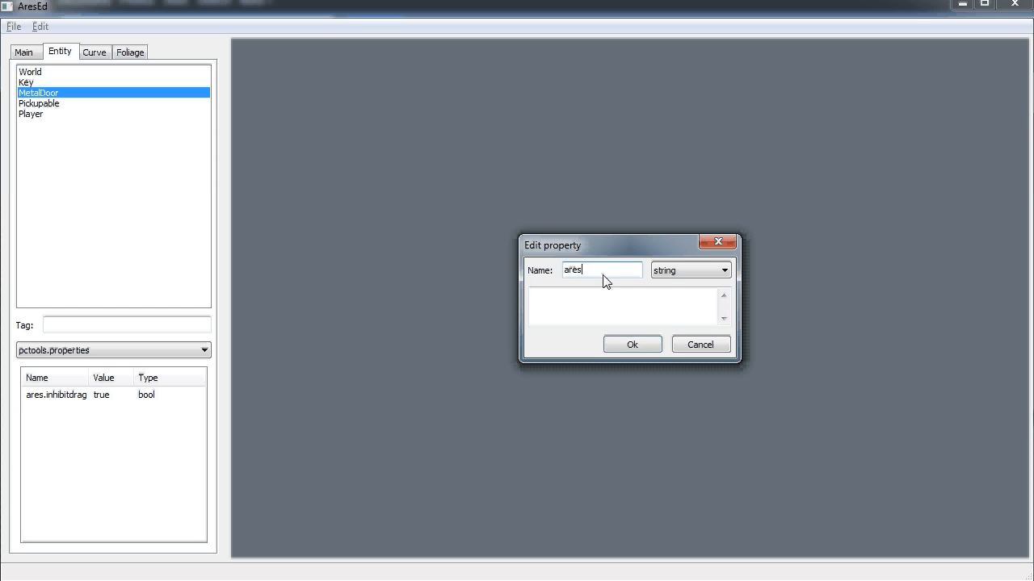
pyautogui.write('.info')
pyautogui.click(606, 307)
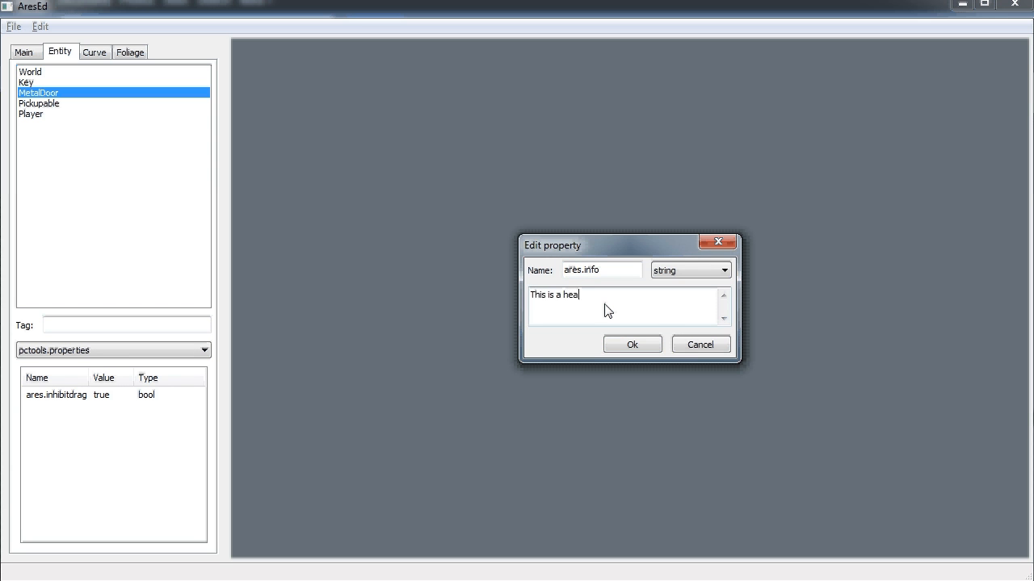
pyautogui.write('This is a heavy metal door')
pyautogui.click(634, 344)
# Add the ares.info class to MetalDoor's Classes list
pyautogui.click(654, 300)
pyautogui.rightClick(102, 484)
pyautogui.click(138, 489)
pyautogui.write('are')
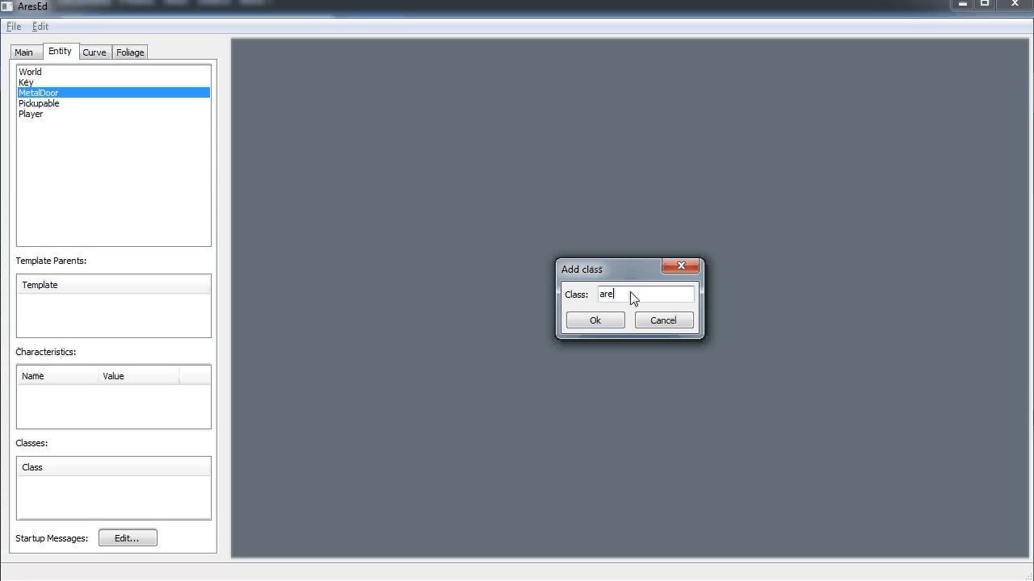
pyautogui.write('s.info')
pyautogui.click(602, 322)
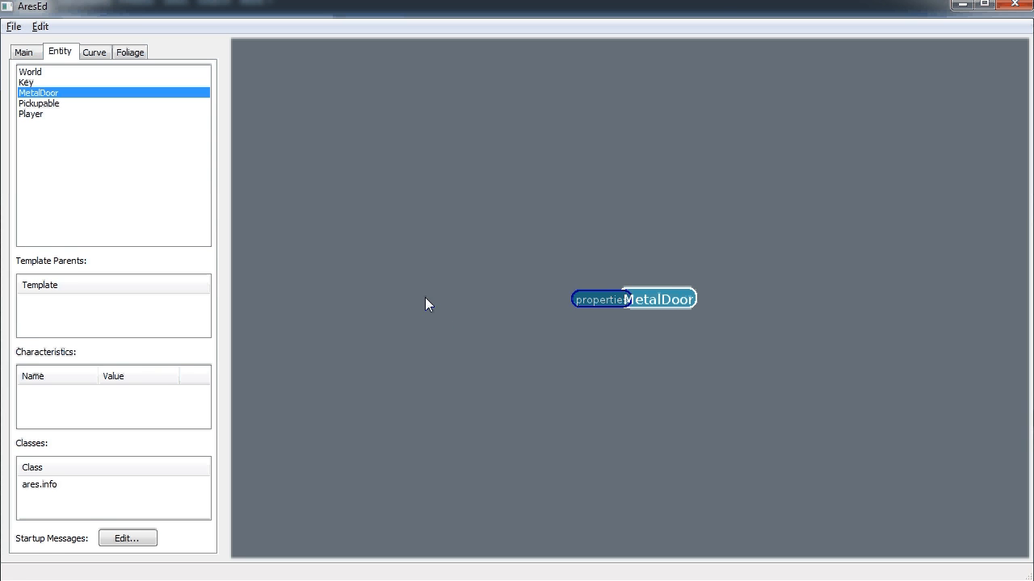
# Create a pclogic.quest property class tagged door on MetalDoor and select its Quest field
pyautogui.rightClick(660, 298)
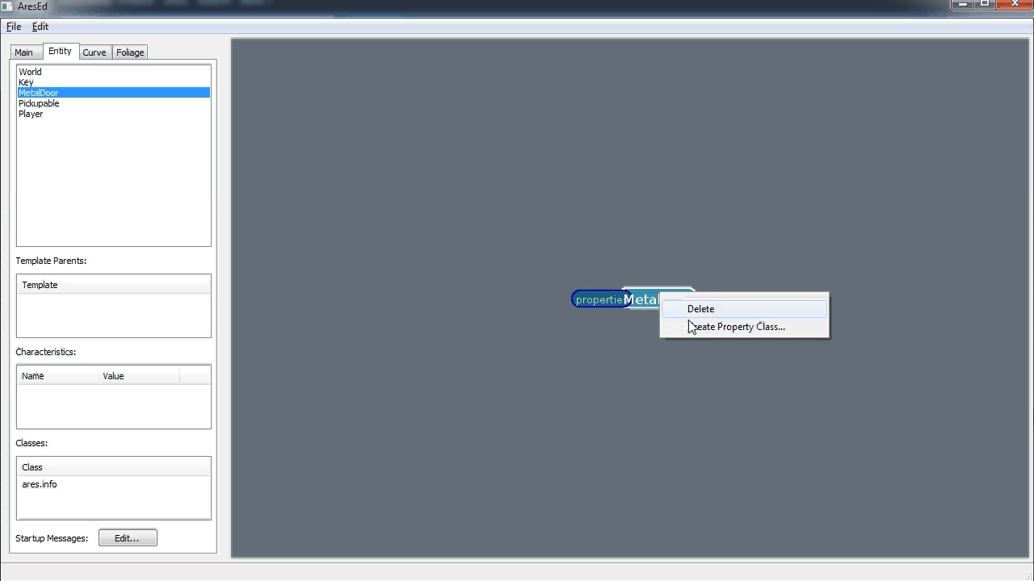
pyautogui.click(708, 327)
pyautogui.click(644, 282)
pyautogui.click(638, 328)
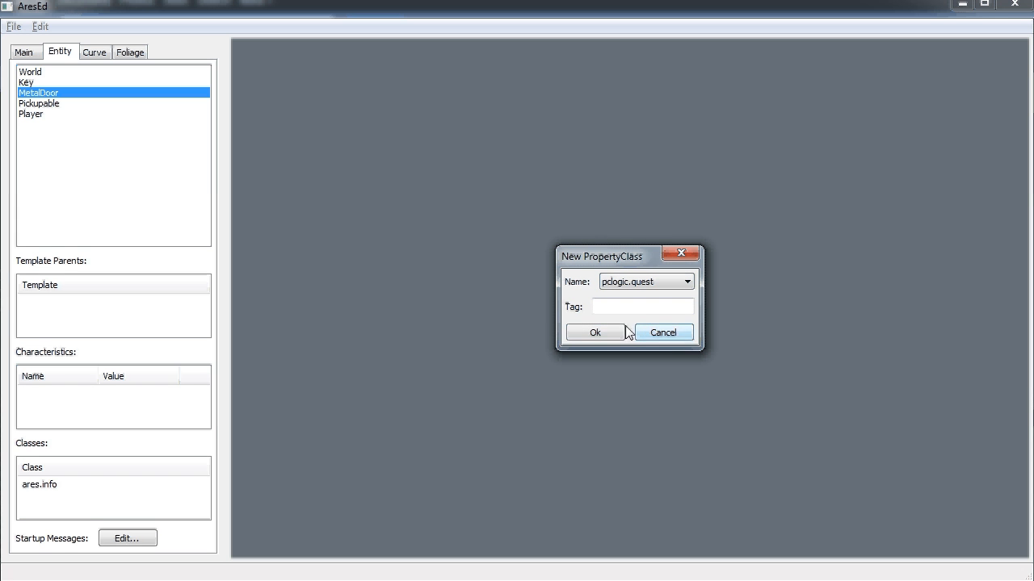
pyautogui.click(615, 314)
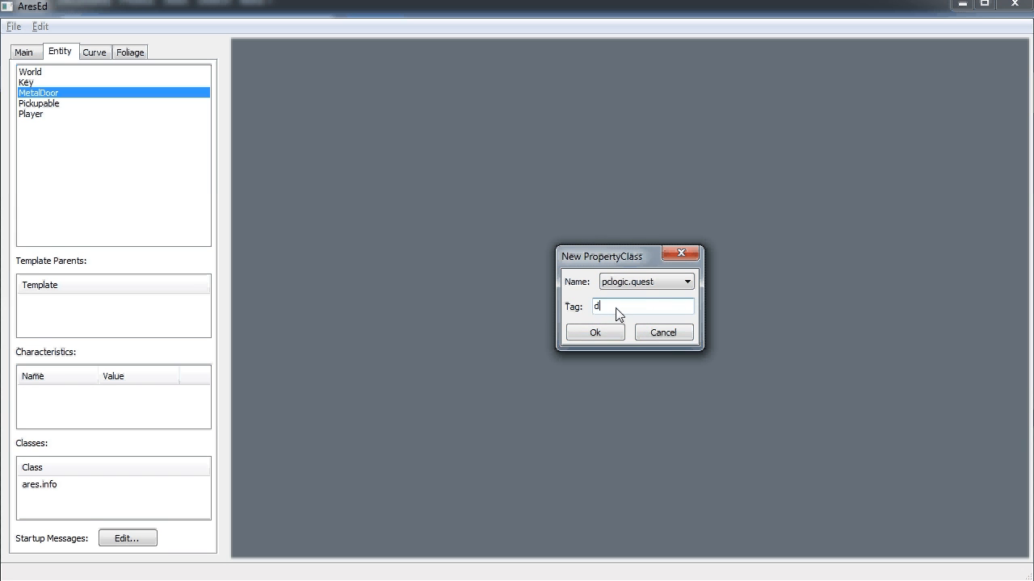
pyautogui.click(604, 331)
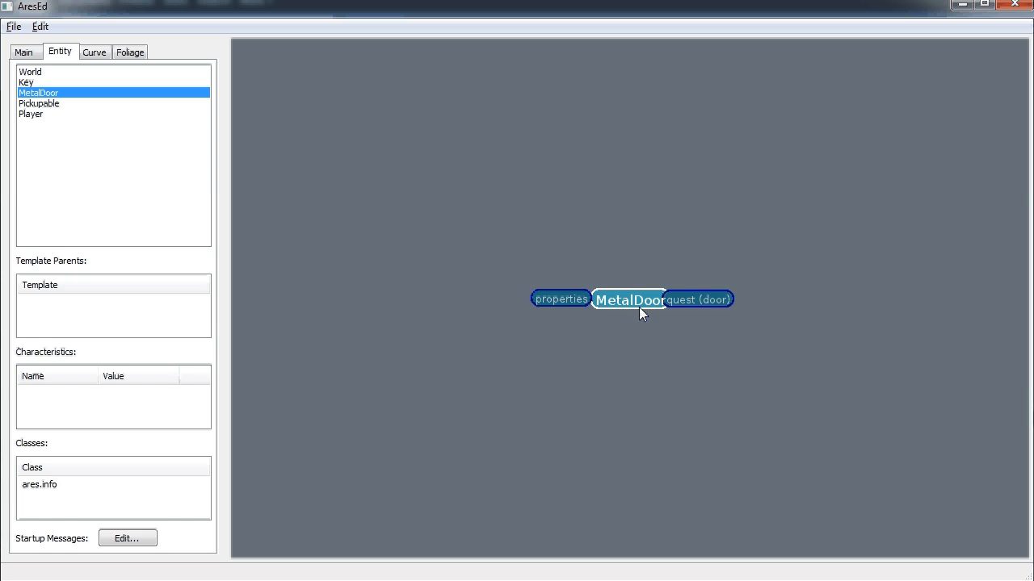
pyautogui.click(667, 300)
pyautogui.click(66, 378)
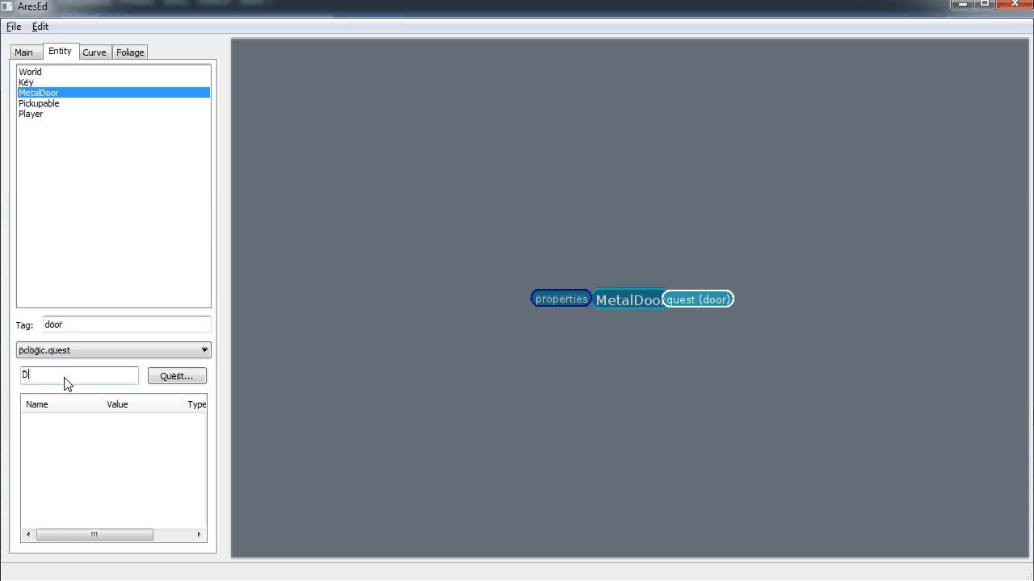
# Set the quest name to DoorQuest and open it for editing
pyautogui.write('DoorQuest')
pyautogui.rightClick(700, 292)
pyautogui.click(736, 326)
# Add an init state to DoorQuest and make it the default state
pyautogui.rightClick(641, 297)
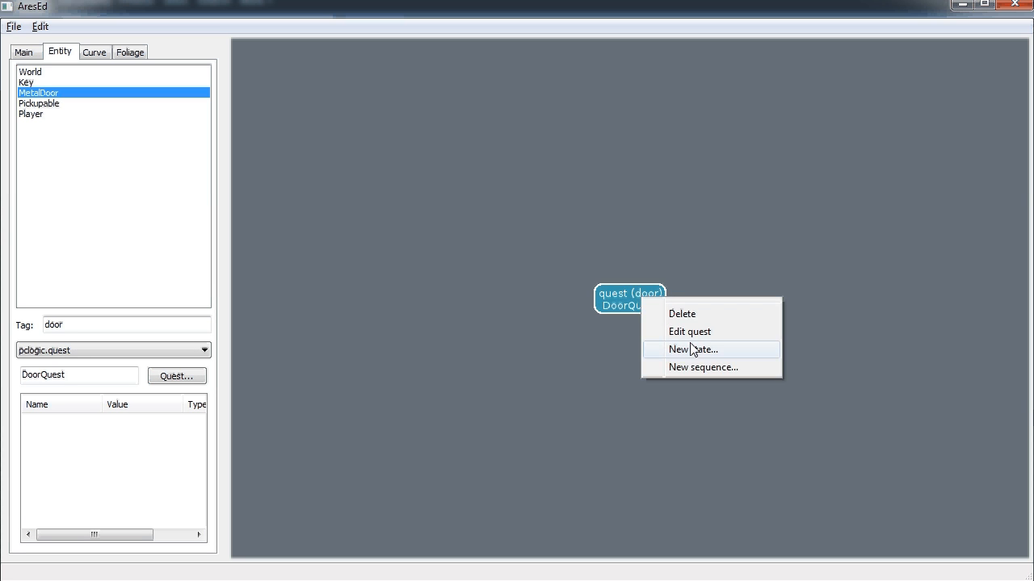
pyautogui.click(693, 349)
pyautogui.write('t')
pyautogui.click(599, 317)
pyautogui.rightClick(658, 300)
pyautogui.click(694, 330)
# Give init a message trigger with Entity $this, moving on to its Mask field
pyautogui.rightClick(659, 301)
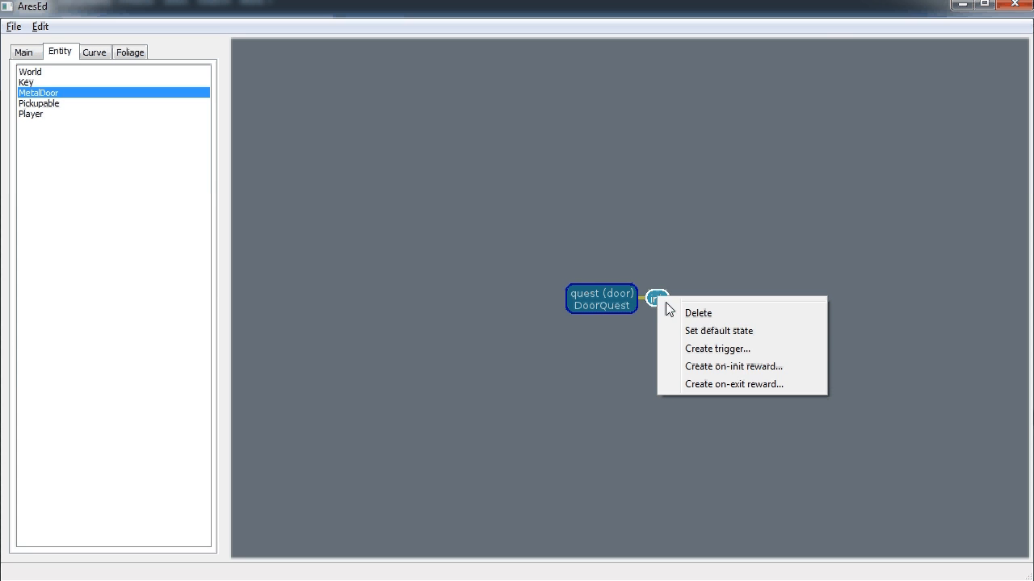
pyautogui.click(670, 348)
pyautogui.click(666, 295)
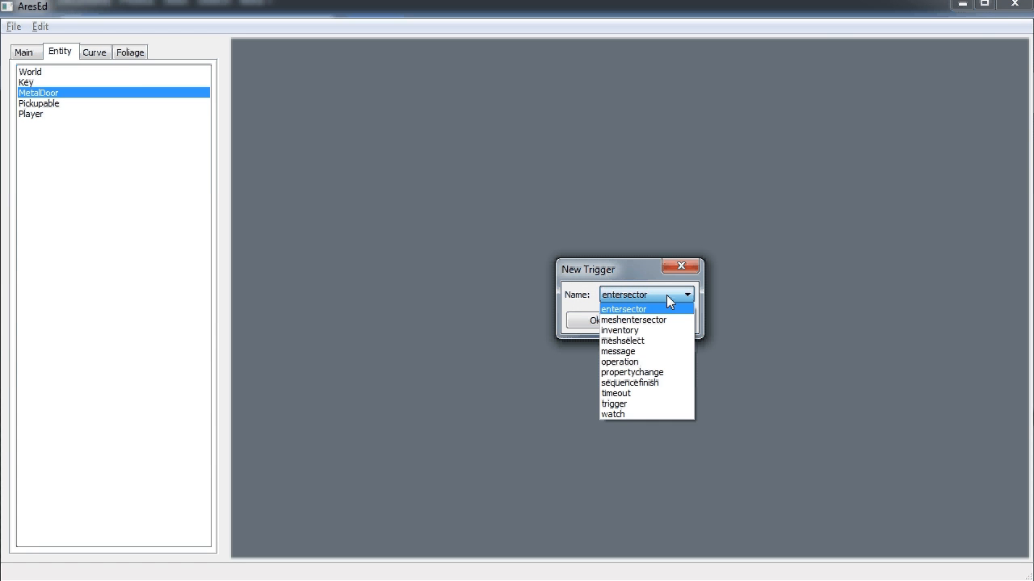
pyautogui.click(640, 351)
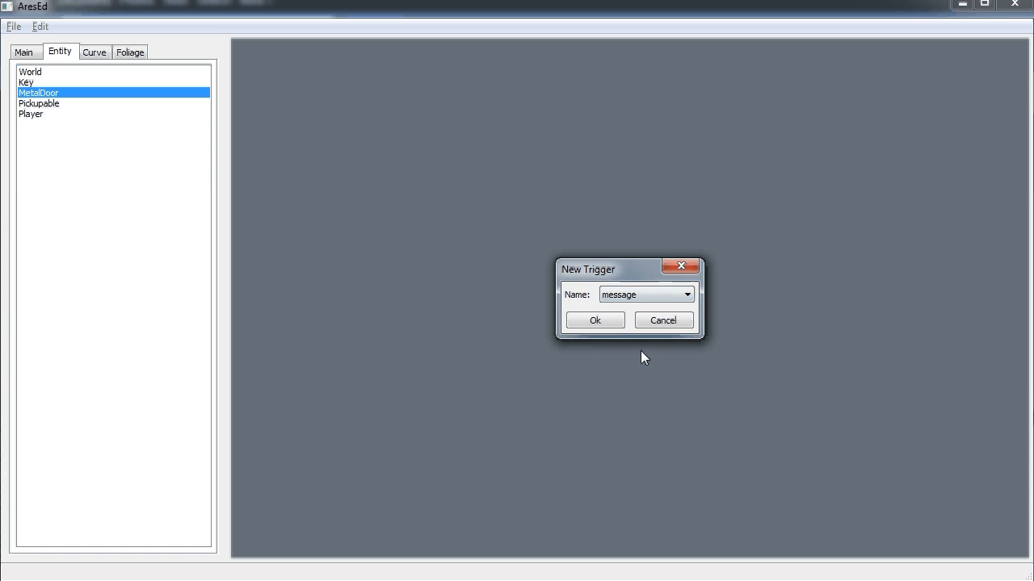
pyautogui.click(598, 316)
pyautogui.click(689, 304)
pyautogui.click(129, 438)
pyautogui.write('$this')
pyautogui.press('Tab')
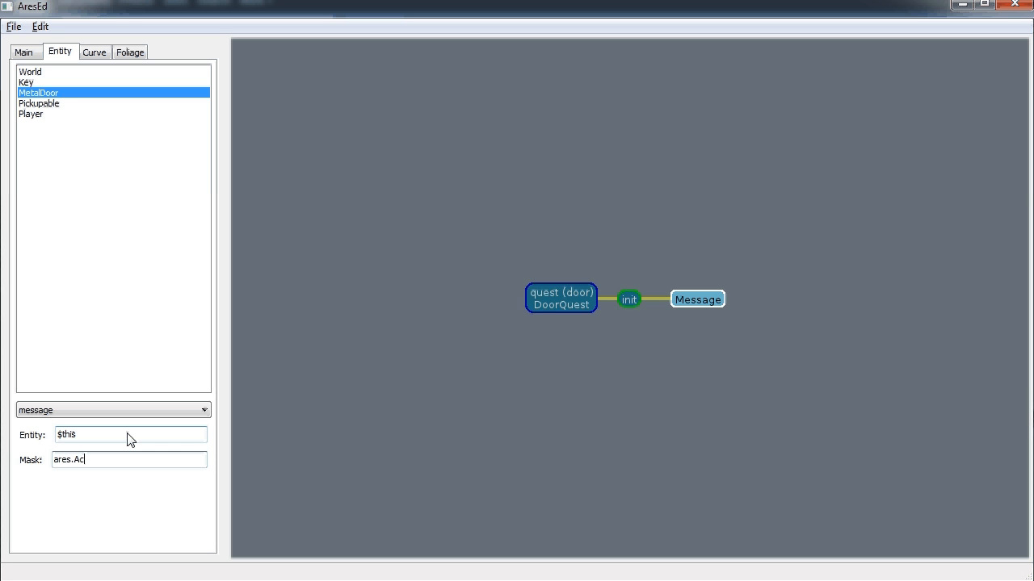
# Add a message reward to the trigger with Entity World and ID ares.controller.Message
pyautogui.rightClick(702, 300)
pyautogui.click(741, 334)
pyautogui.click(651, 294)
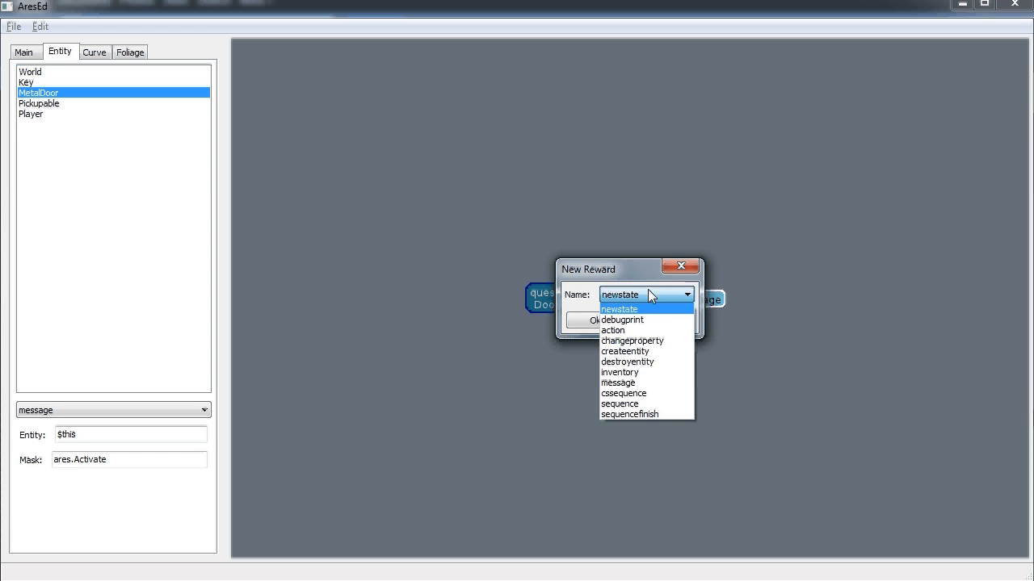
pyautogui.click(639, 381)
pyautogui.click(622, 321)
pyautogui.click(734, 310)
pyautogui.click(115, 412)
pyautogui.write('World')
pyautogui.press('Tab')
pyautogui.write('a')
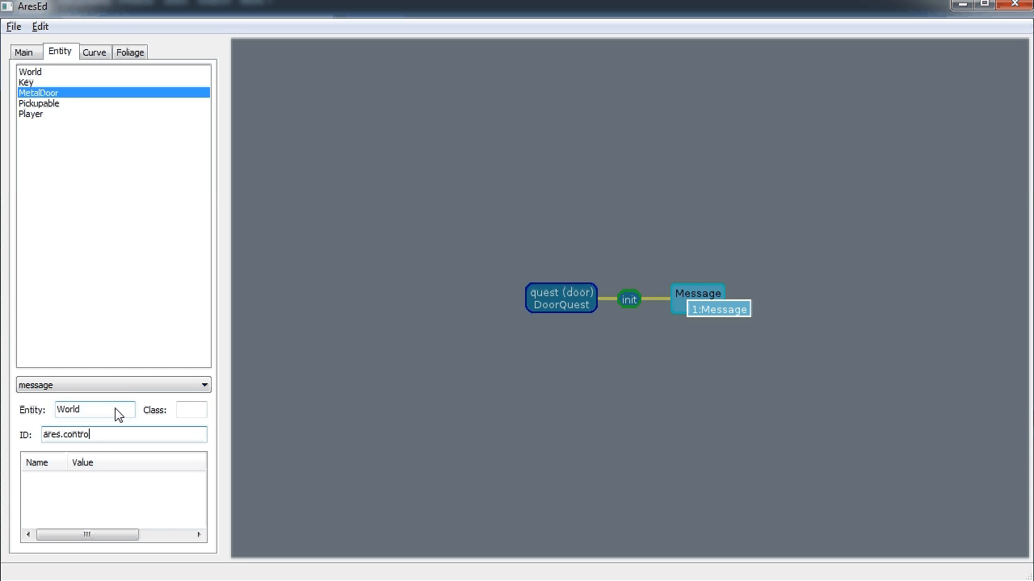
pyautogui.write('res.controller.Message')
# Add a message parameter 'The door is locked. Perhaps you need to find a key.'
pyautogui.rightClick(125, 486)
pyautogui.click(166, 495)
pyautogui.write('message')
pyautogui.press('Tab')
pyautogui.write('The doo')
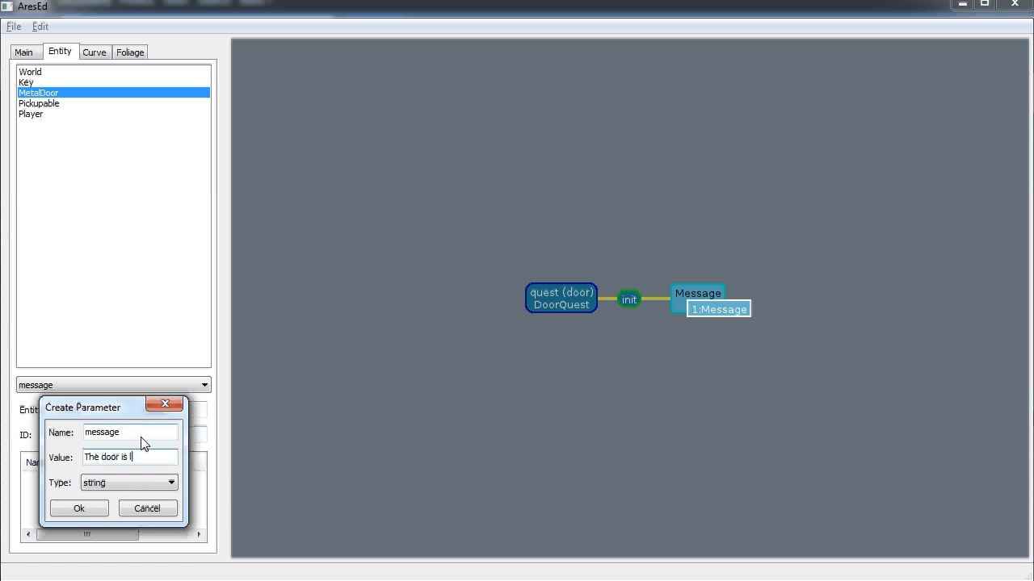
pyautogui.write('r is locked. Perhaps you need to fin')
pyautogui.write('d a key.')
pyautogui.click(91, 512)
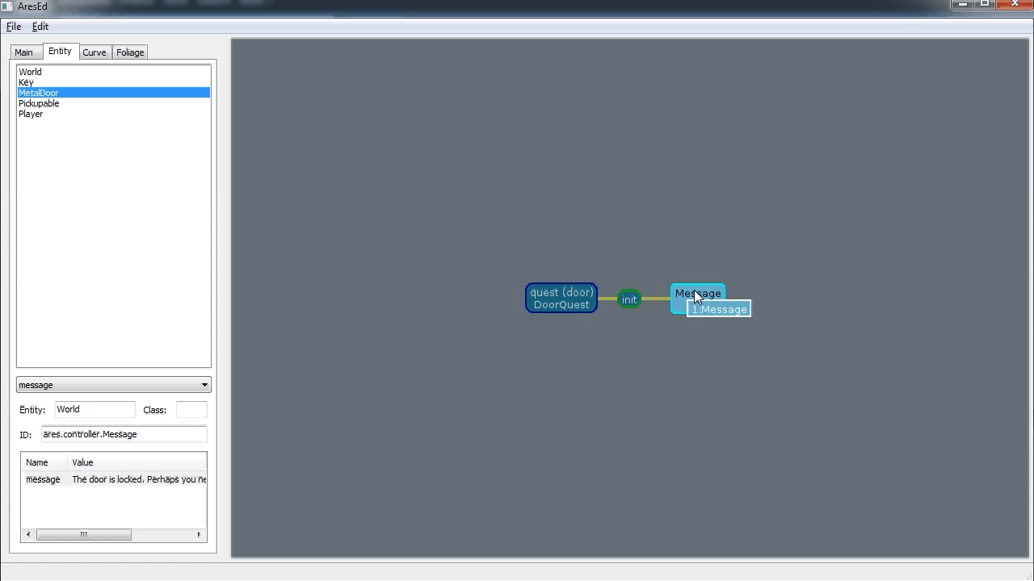
pyautogui.rightClick(570, 301)
# Add an init2 state to DoorQuest
pyautogui.click(607, 352)
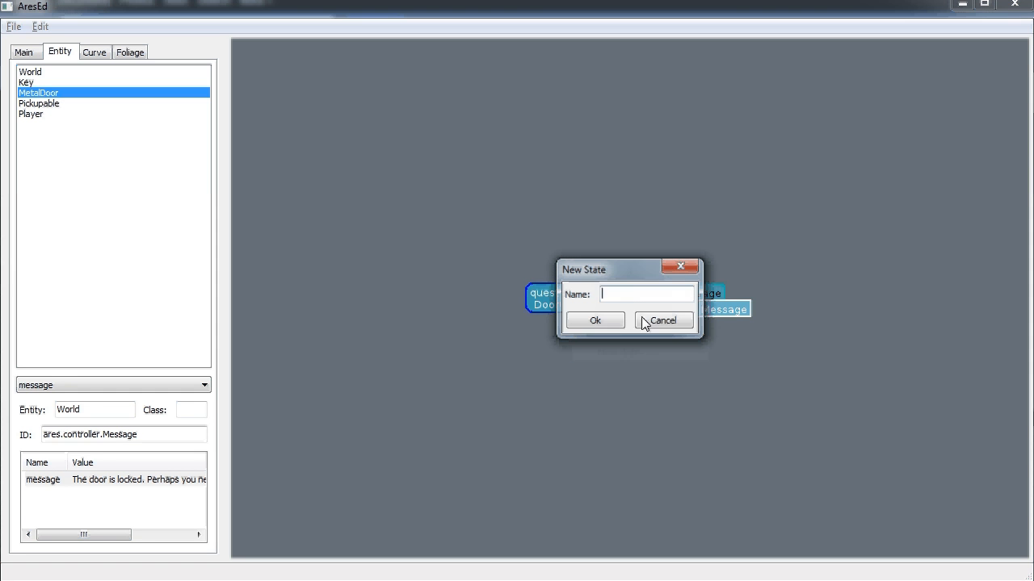
pyautogui.write('init2')
pyautogui.press('Return')
# Give the Message trigger a NewState reward with State init2
pyautogui.rightClick(746, 298)
pyautogui.click(785, 324)
pyautogui.click(612, 323)
pyautogui.rightClick(779, 321)
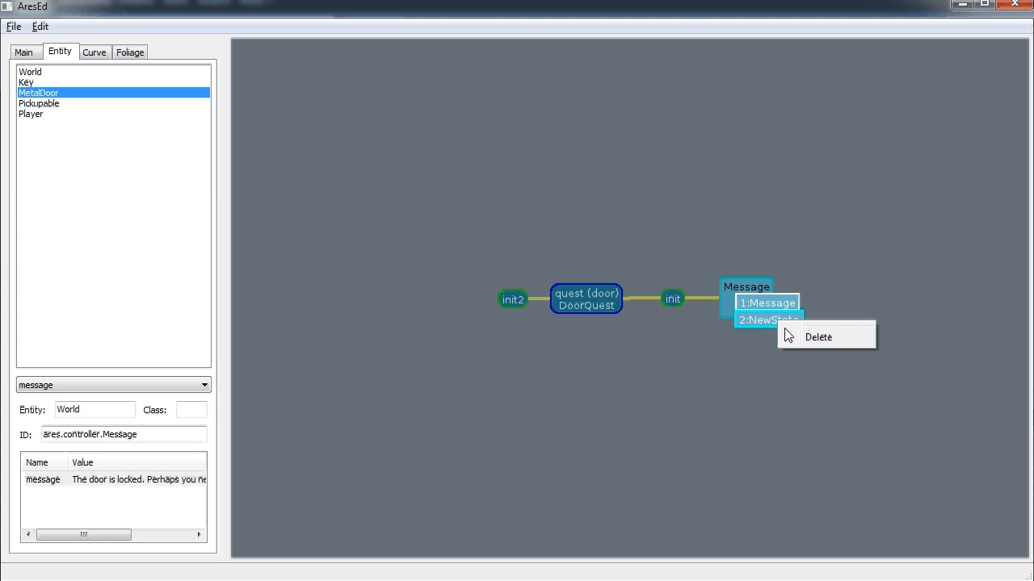
pyautogui.click(756, 320)
pyautogui.click(127, 410)
pyautogui.write('init2')
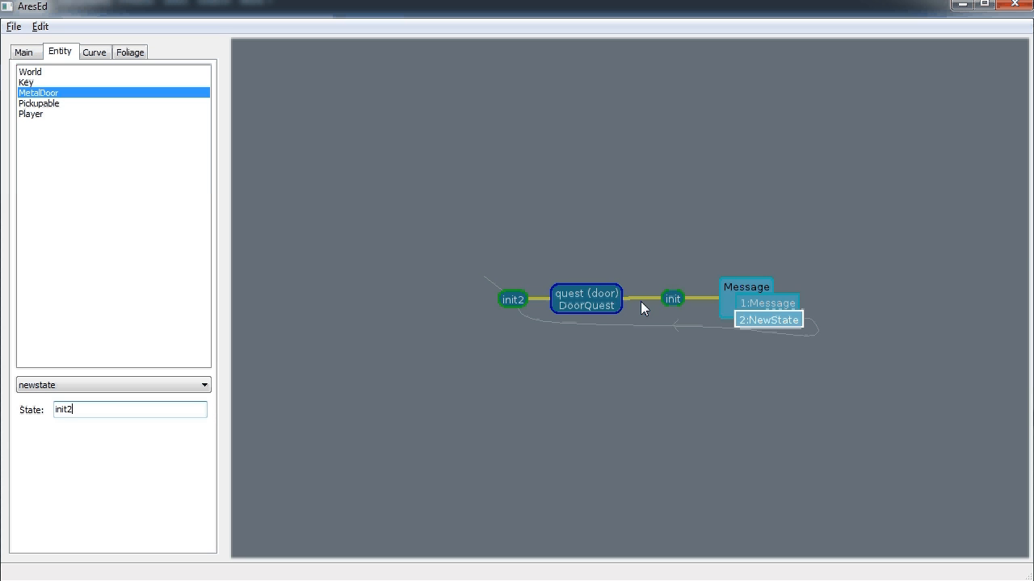
# Add a propertychange trigger to init watching door's ares.inhibitdrag for the value false
pyautogui.click(672, 299)
pyautogui.rightClick(673, 301)
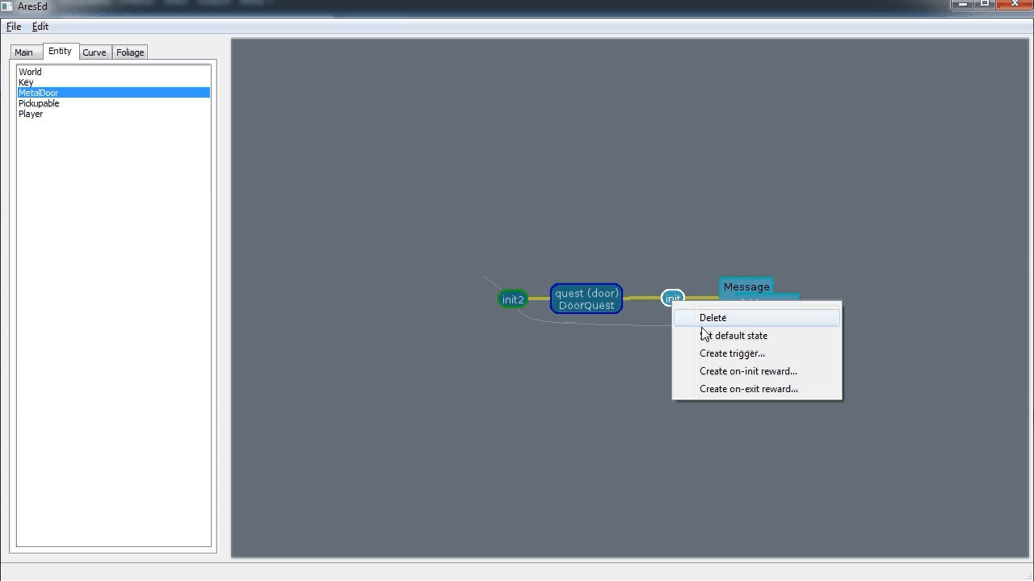
pyautogui.click(732, 355)
pyautogui.click(638, 296)
pyautogui.click(649, 372)
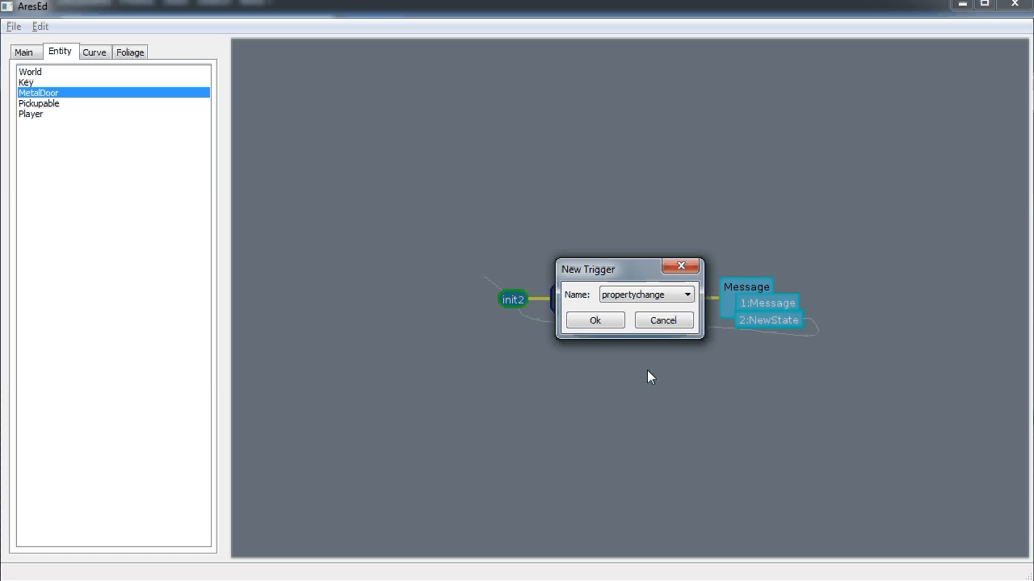
pyautogui.click(594, 321)
pyautogui.click(735, 360)
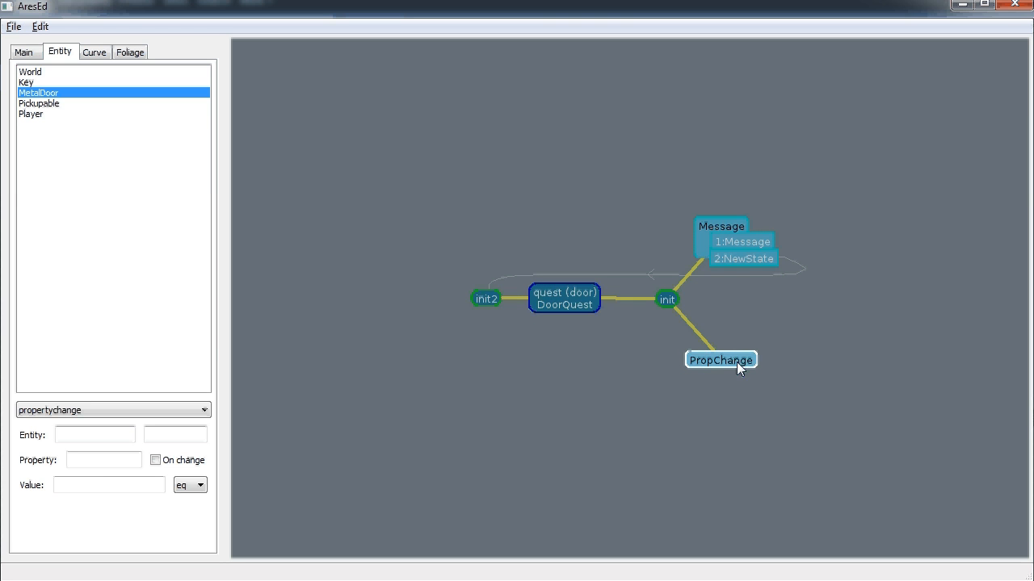
pyautogui.click(88, 441)
pyautogui.write('door')
pyautogui.press('Tab')
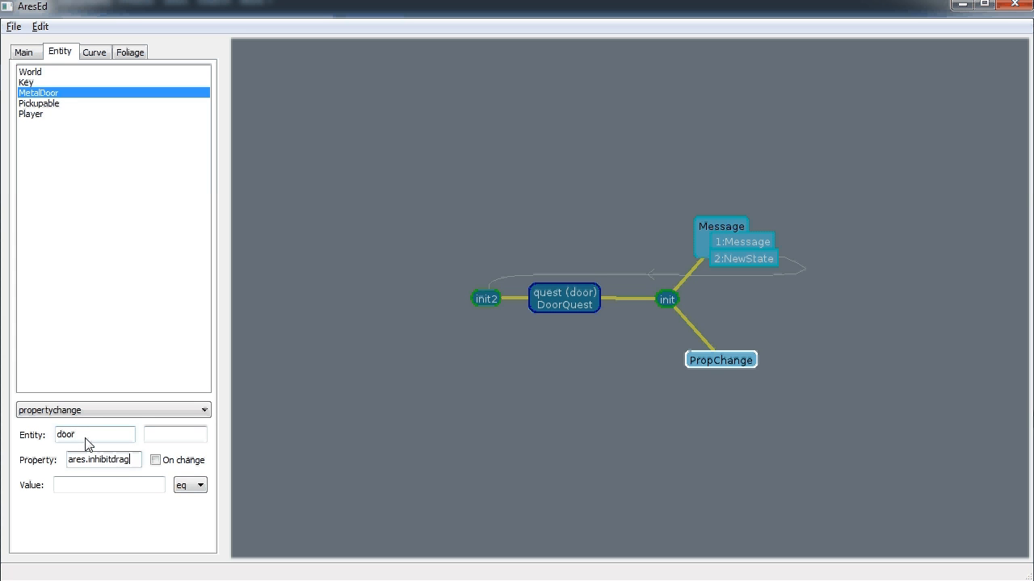
pyautogui.press('Tab')
pyautogui.press('Tab')
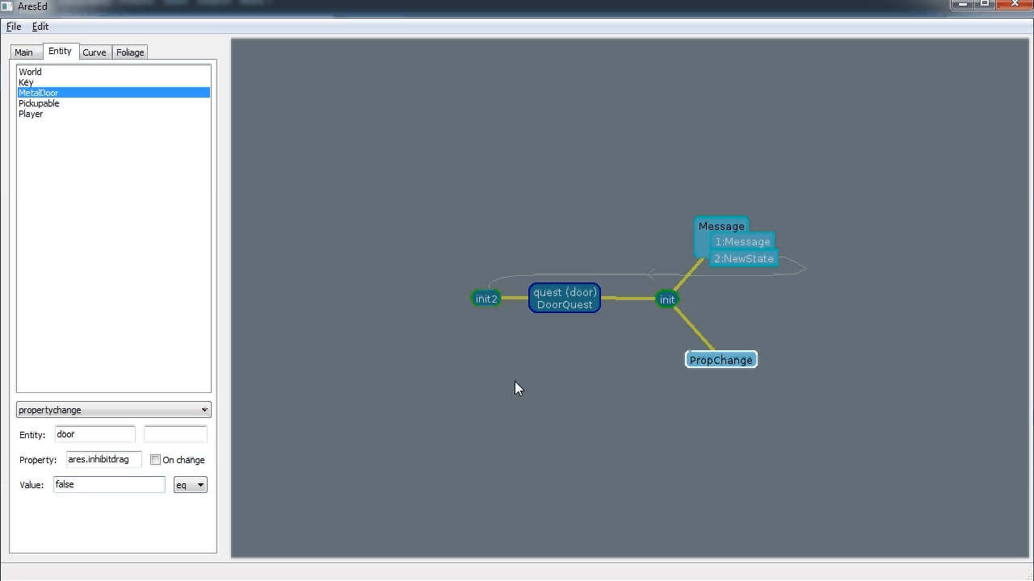
# Add an open state to DoorQuest
pyautogui.rightClick(562, 298)
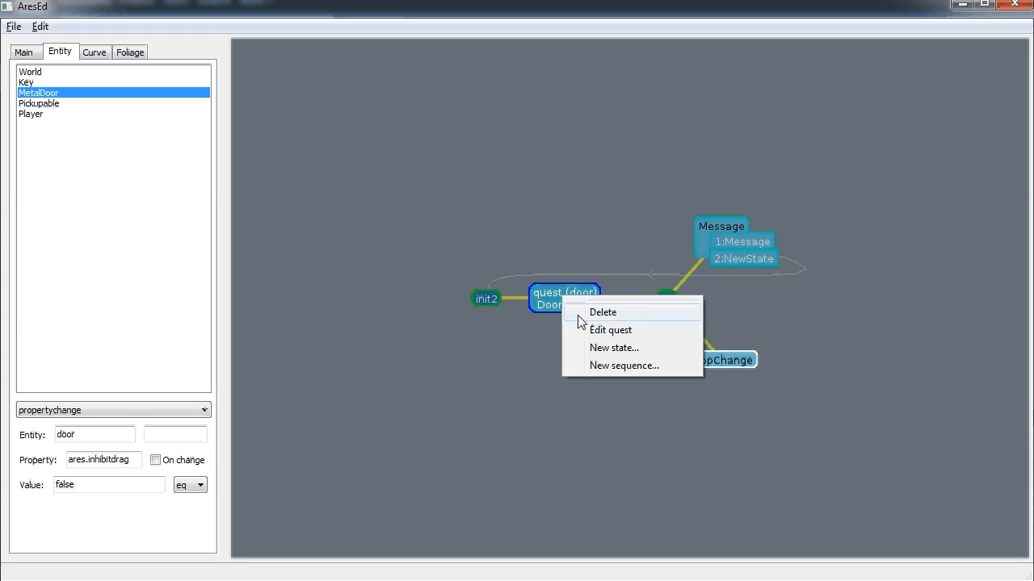
pyautogui.click(605, 348)
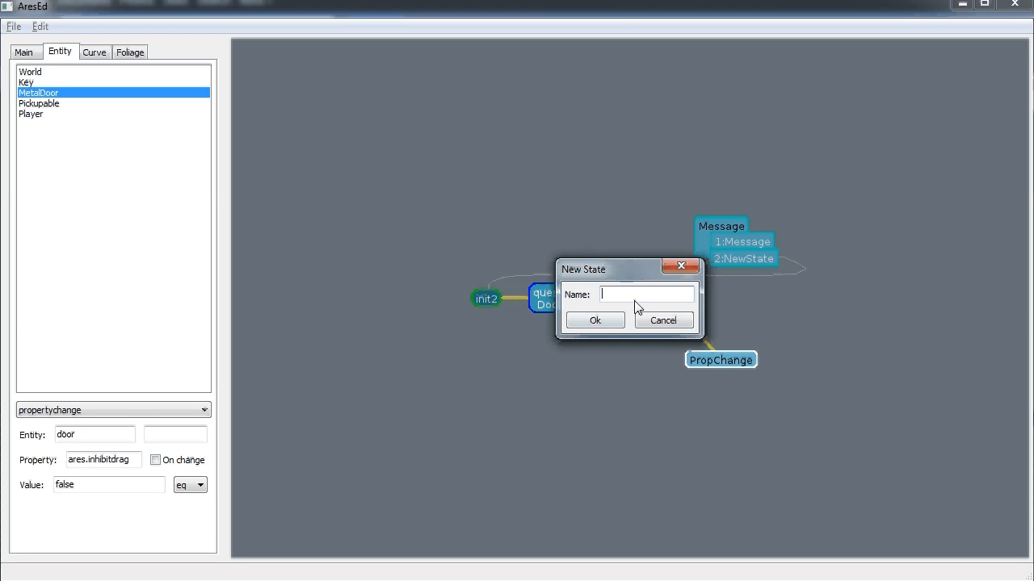
pyautogui.click(615, 322)
# Give the PropChange trigger a NewState reward that switches to open
pyautogui.rightClick(775, 357)
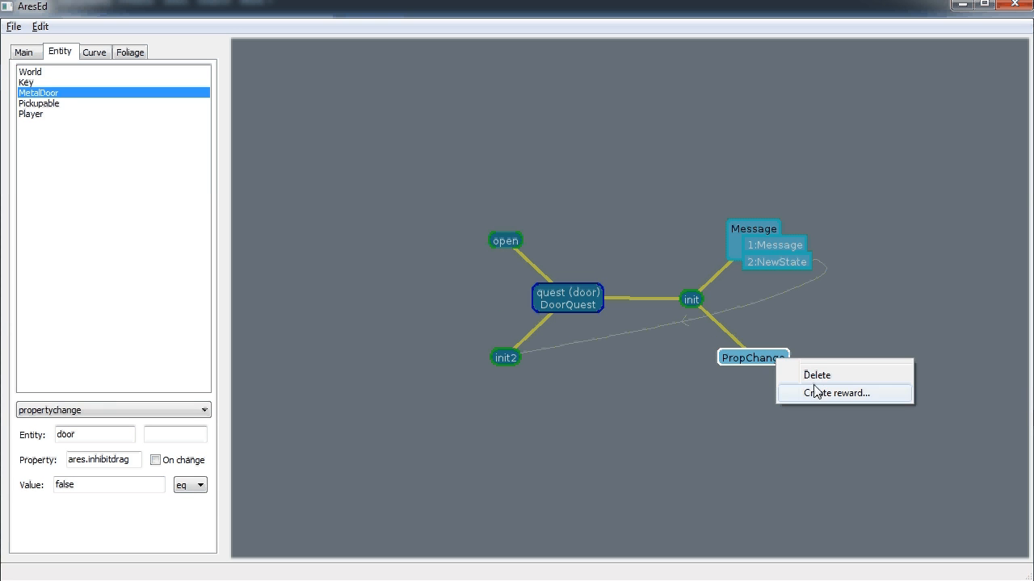
pyautogui.click(818, 393)
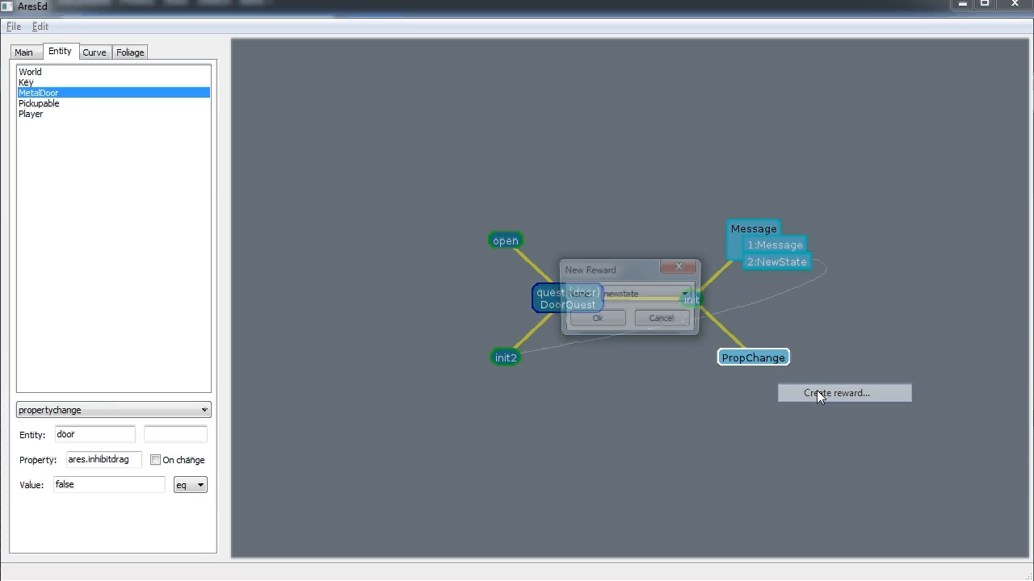
pyautogui.click(612, 321)
pyautogui.click(779, 373)
pyautogui.click(78, 413)
pyautogui.write('open')
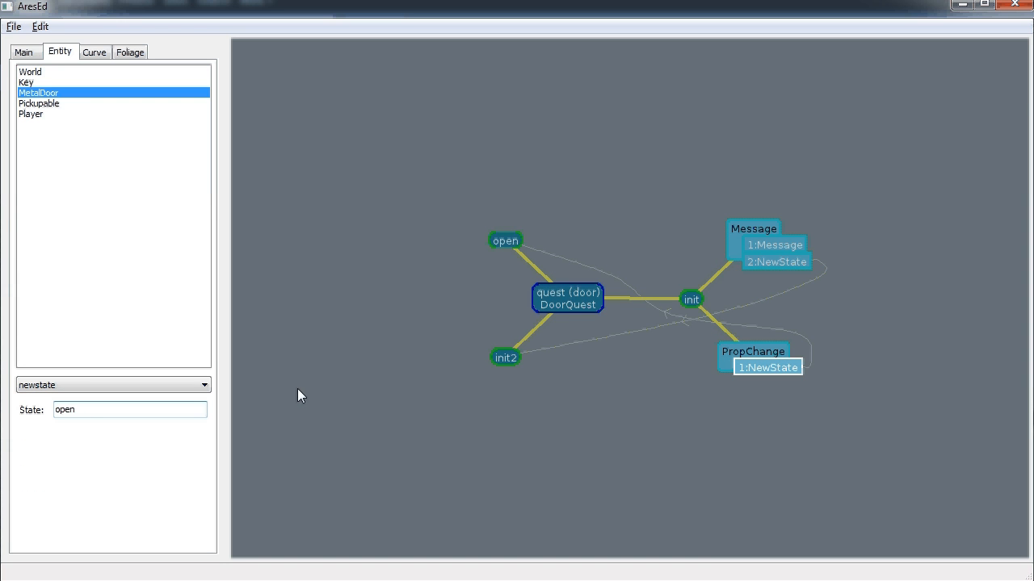
pyautogui.click(502, 360)
# Add a message trigger to init2 with Entity $this and Mask ares.Activate
pyautogui.rightClick(501, 359)
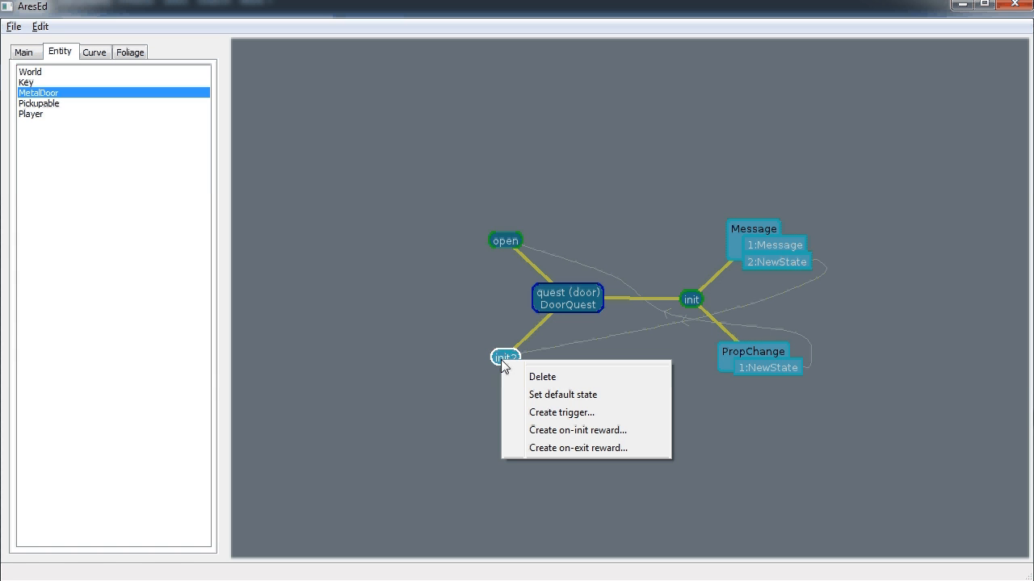
pyautogui.click(552, 413)
pyautogui.click(634, 301)
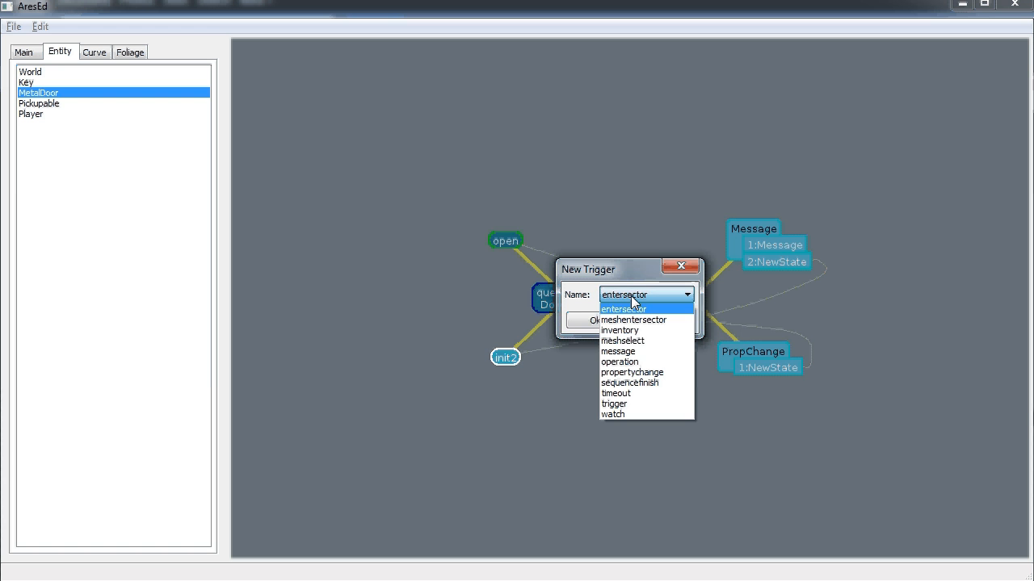
pyautogui.click(632, 353)
pyautogui.click(598, 320)
pyautogui.click(427, 354)
pyautogui.click(141, 436)
pyautogui.write('$this')
pyautogui.press('Tab')
pyautogui.write('ar')
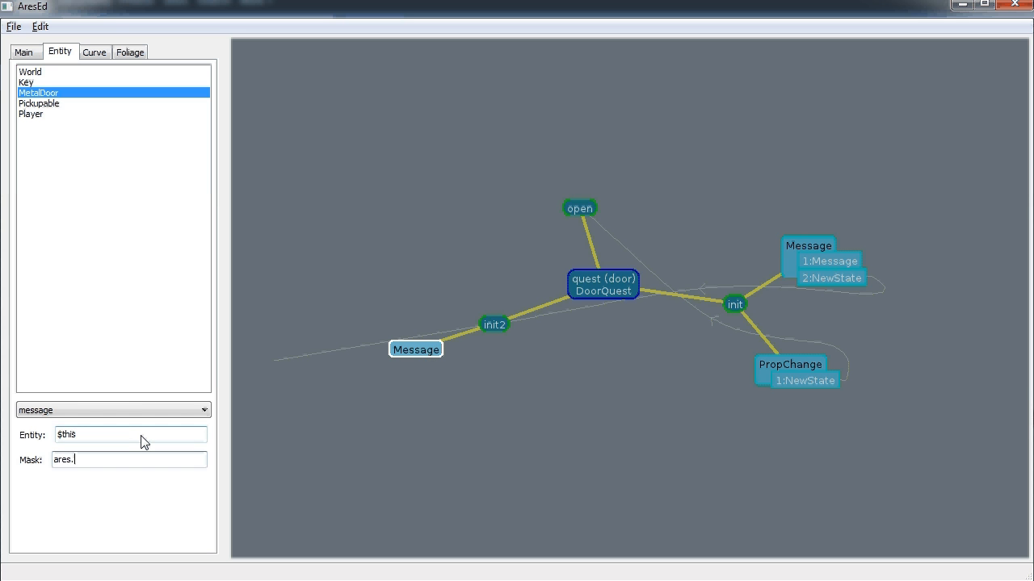
pyautogui.write('es.Actigva')
pyautogui.press('BackSpace')
pyautogui.write('vate')
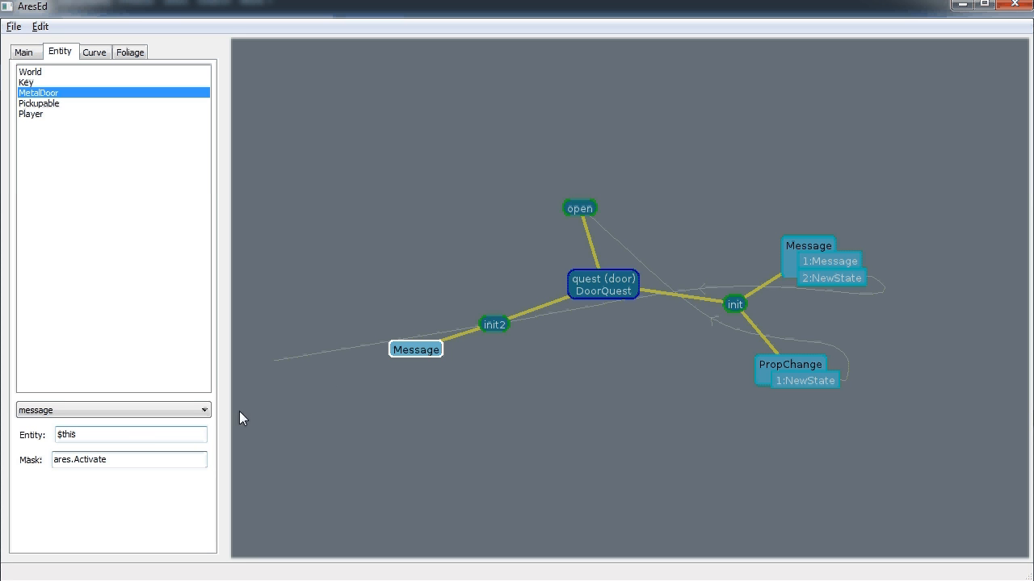
pyautogui.rightClick(411, 348)
# Add a World ares.controller.Message reward with message parameter 'The door is still locked.'
pyautogui.click(452, 384)
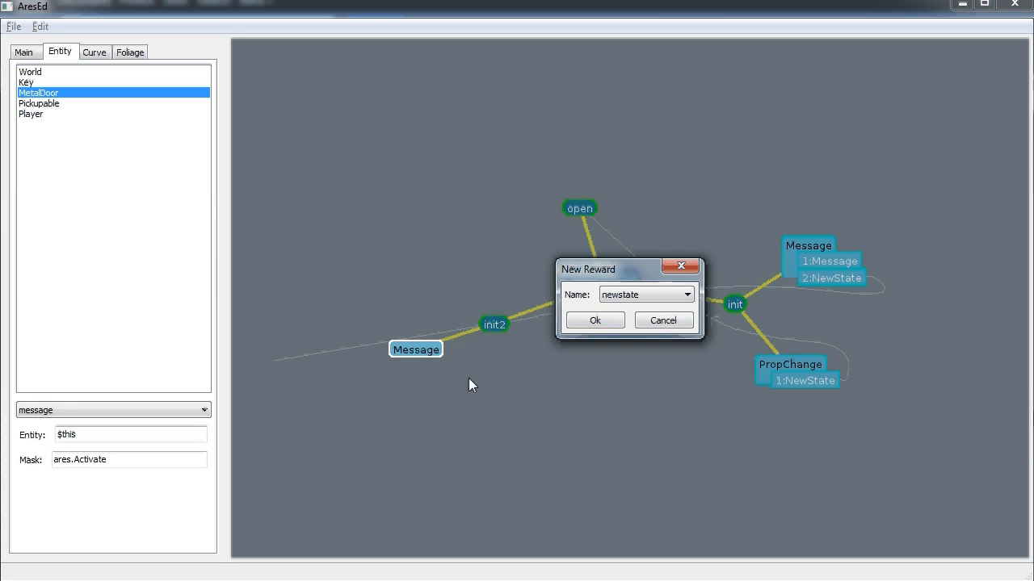
pyautogui.click(626, 296)
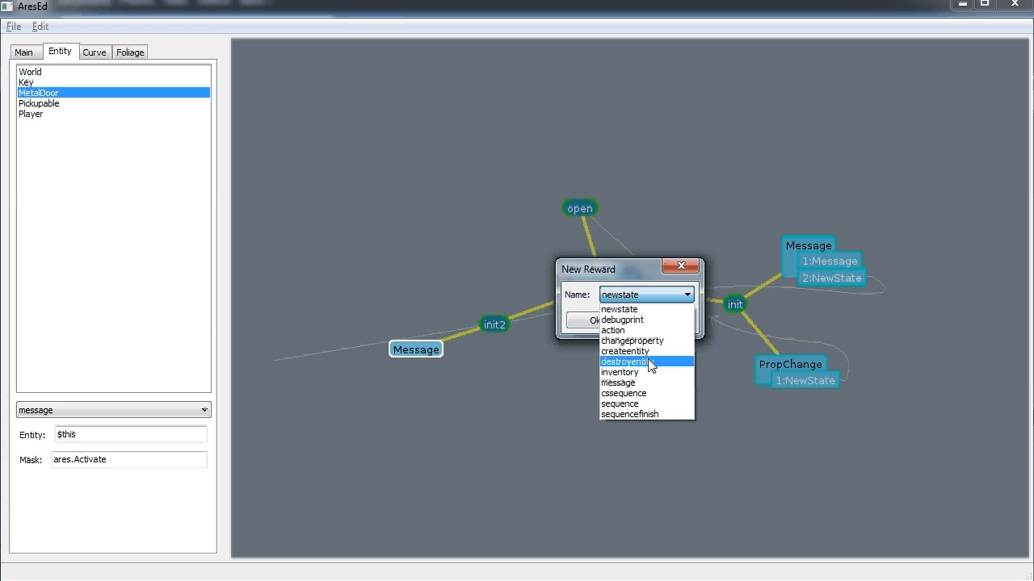
pyautogui.click(626, 383)
pyautogui.click(595, 320)
pyautogui.click(454, 362)
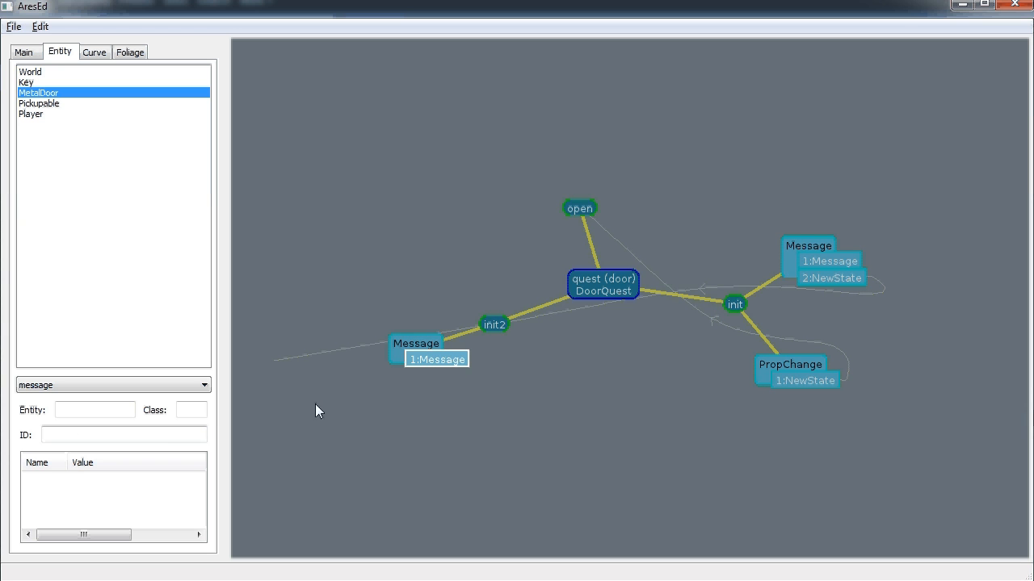
pyautogui.click(108, 412)
pyautogui.press('Tab')
pyautogui.write('are')
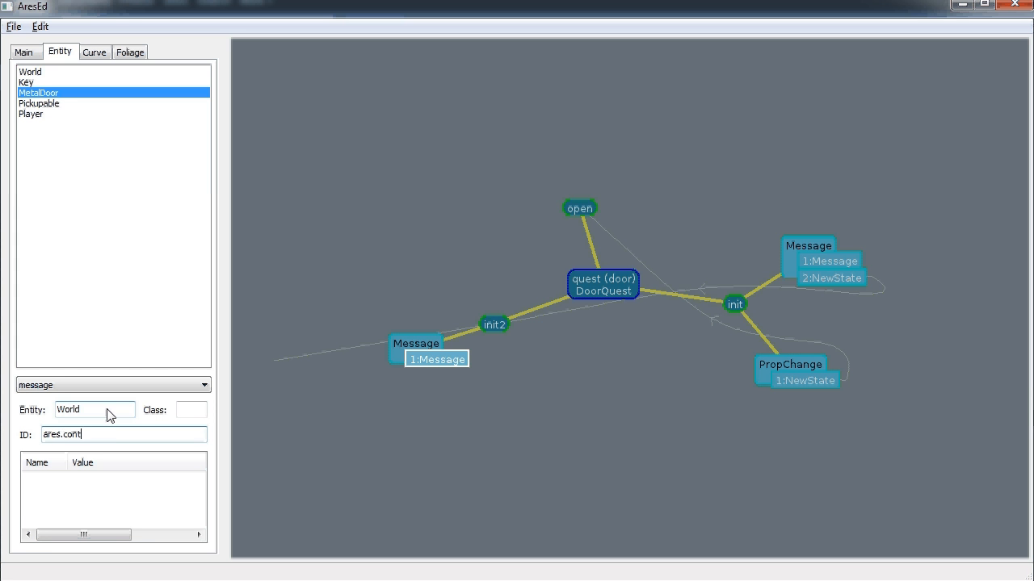
pyautogui.write('s.controller.Message')
pyautogui.rightClick(150, 494)
pyautogui.click(161, 503)
pyautogui.click(131, 434)
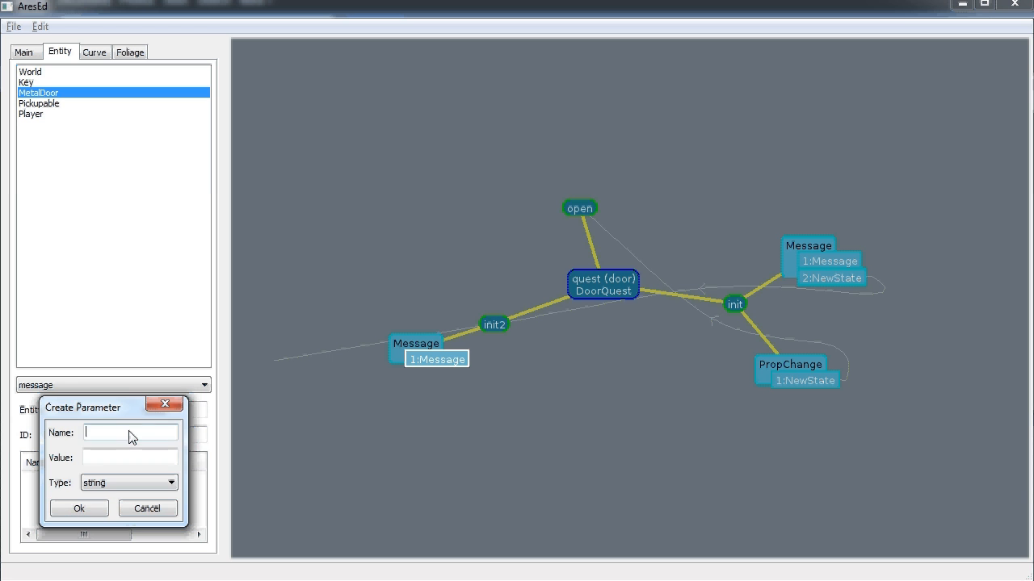
pyautogui.write('message')
pyautogui.press('Tab')
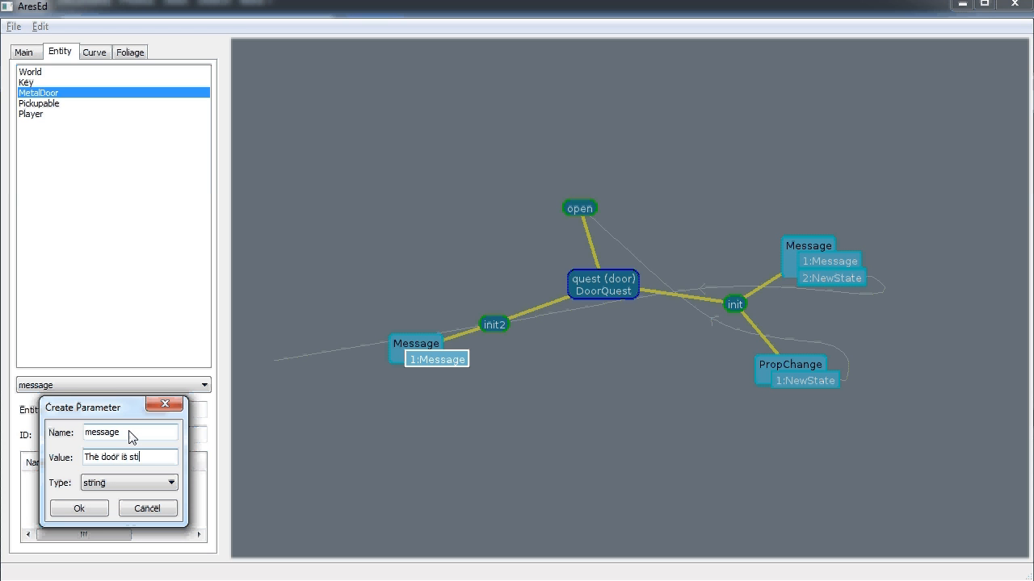
pyautogui.click(101, 509)
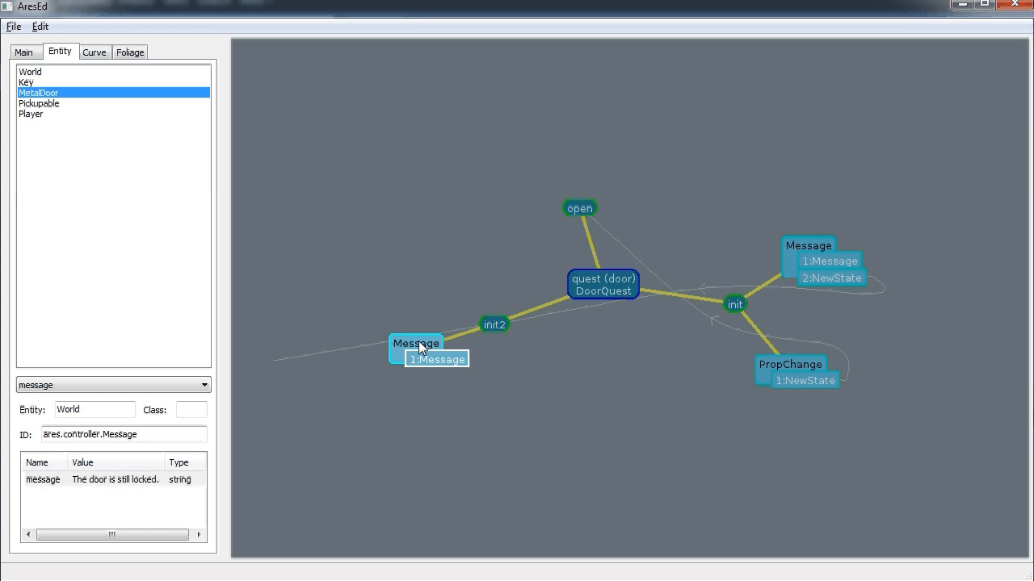
# Add a NewState reward to the trigger that returns the quest to init2
pyautogui.rightClick(420, 348)
pyautogui.click(463, 377)
pyautogui.click(595, 323)
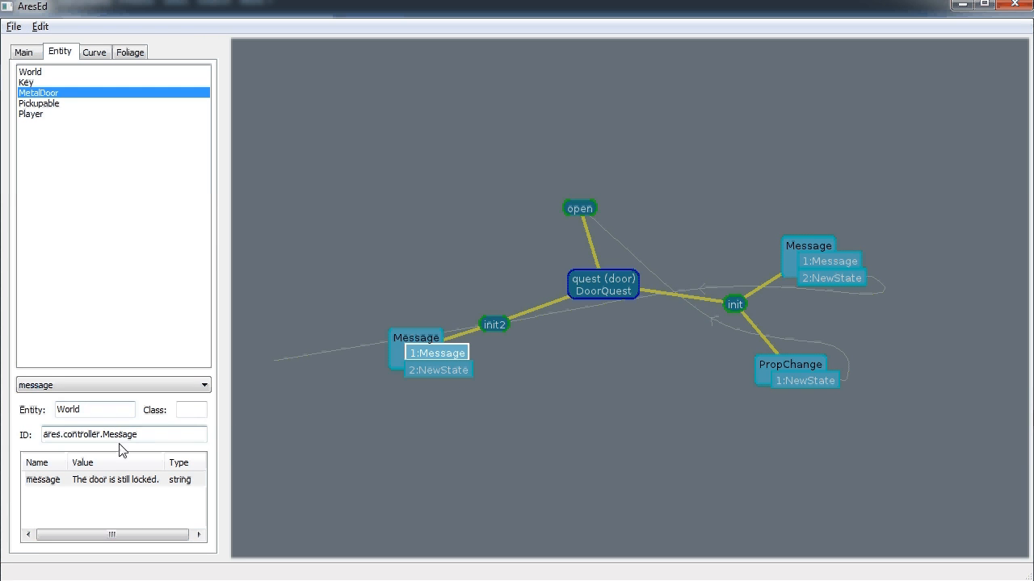
pyautogui.click(451, 370)
pyautogui.click(117, 411)
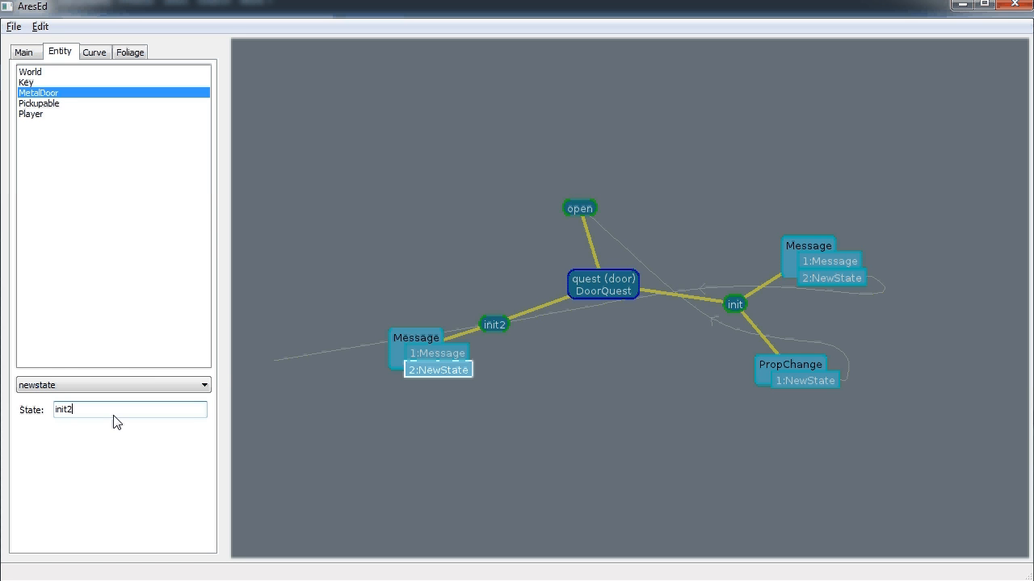
# Add a new propertychange trigger to the init2 state
pyautogui.rightClick(508, 325)
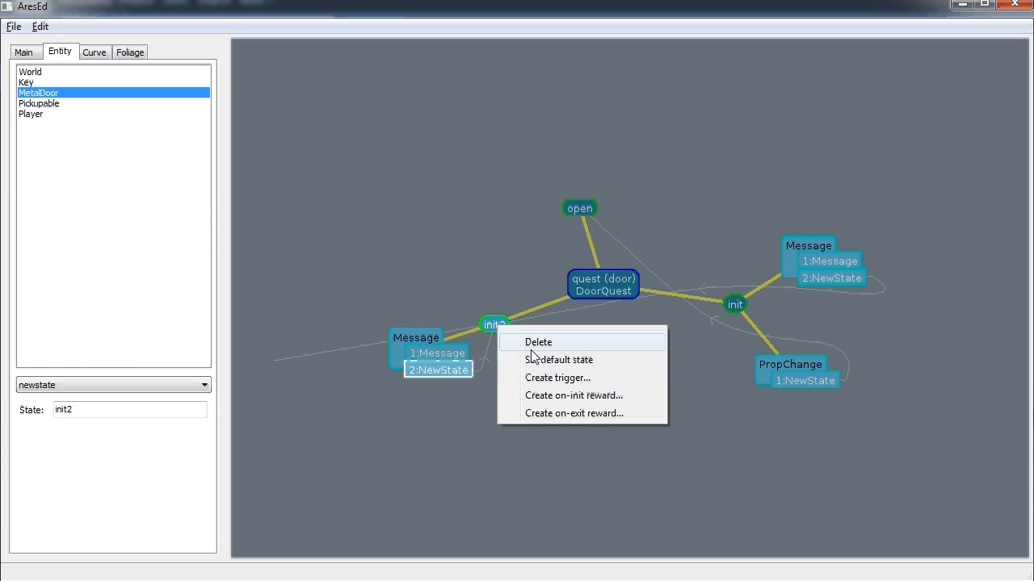
pyautogui.click(565, 377)
pyautogui.click(646, 294)
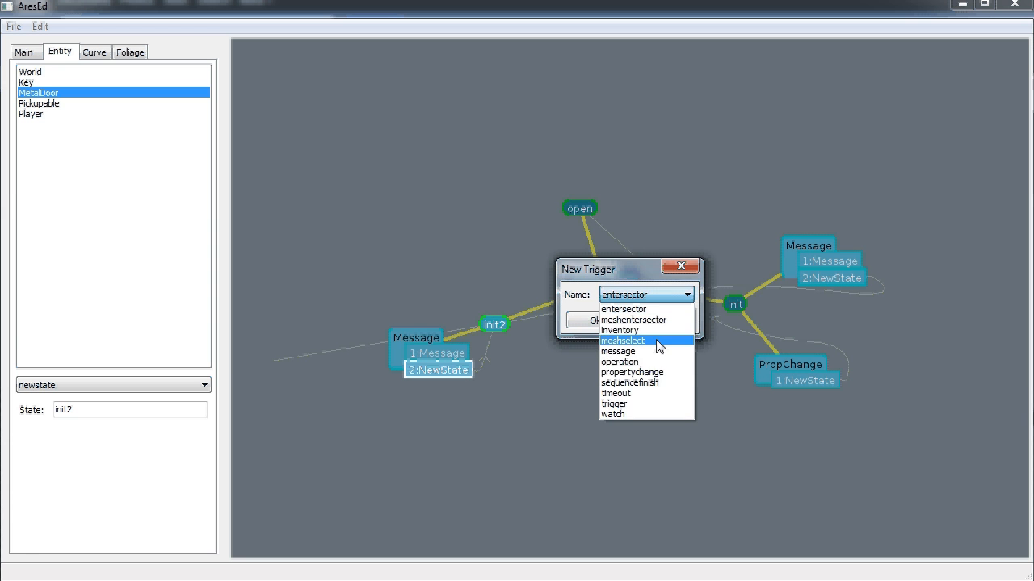
pyautogui.click(654, 371)
pyautogui.click(601, 323)
# Make the PropChange trigger watch door's ares.inhibitdrag property for the value false
pyautogui.rightClick(442, 379)
pyautogui.click(442, 379)
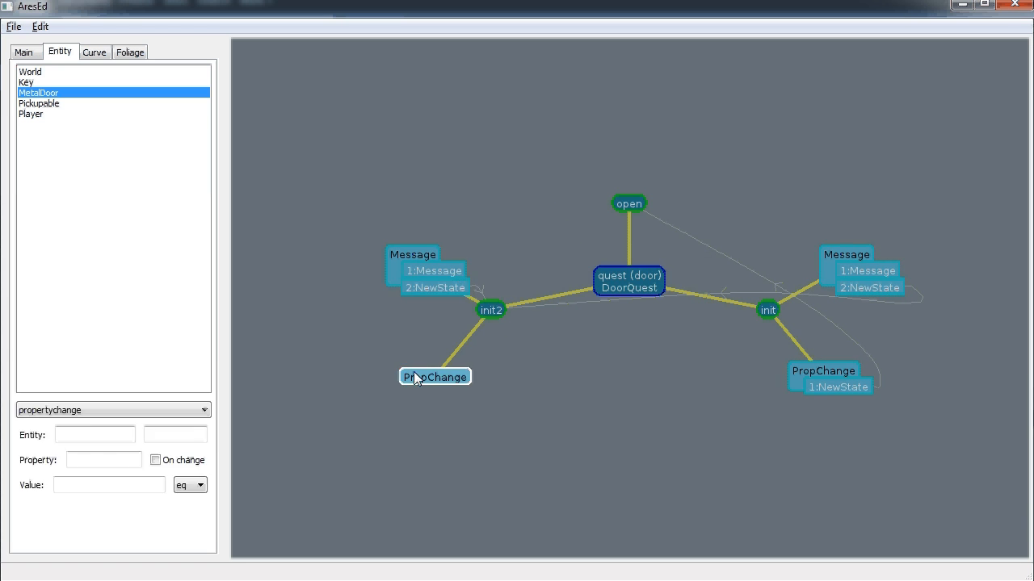
pyautogui.click(113, 434)
pyautogui.write('door')
pyautogui.press('Tab')
pyautogui.write('a')
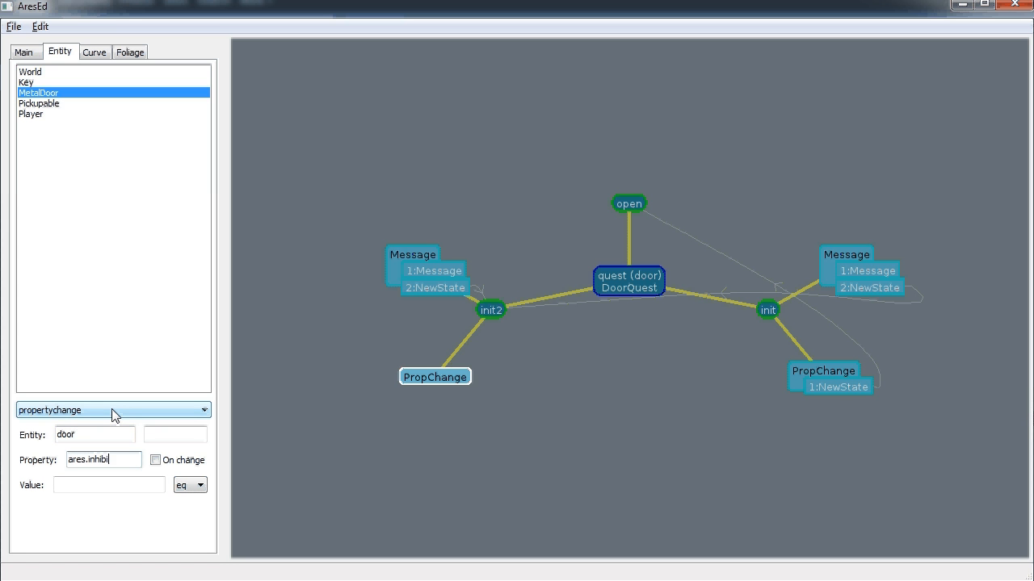
pyautogui.press('Tab')
pyautogui.press('Tab')
pyautogui.write('tr')
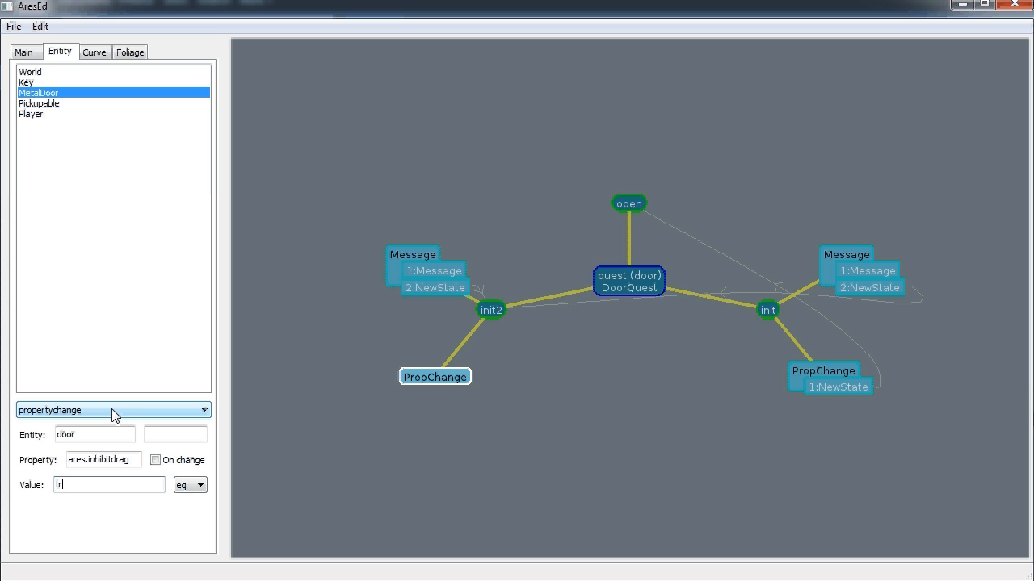
pyautogui.write('false')
# Give the PropChange trigger a NewState reward that switches to the open state
pyautogui.rightClick(453, 376)
pyautogui.click(491, 410)
pyautogui.click(593, 322)
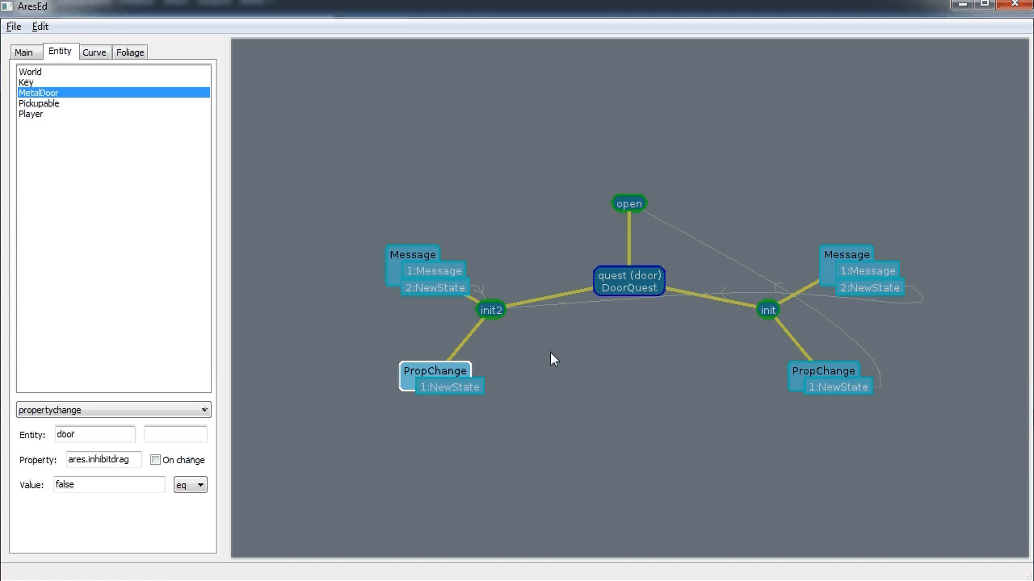
pyautogui.click(474, 387)
pyautogui.click(148, 411)
pyautogui.write('open')
pyautogui.press('Return')
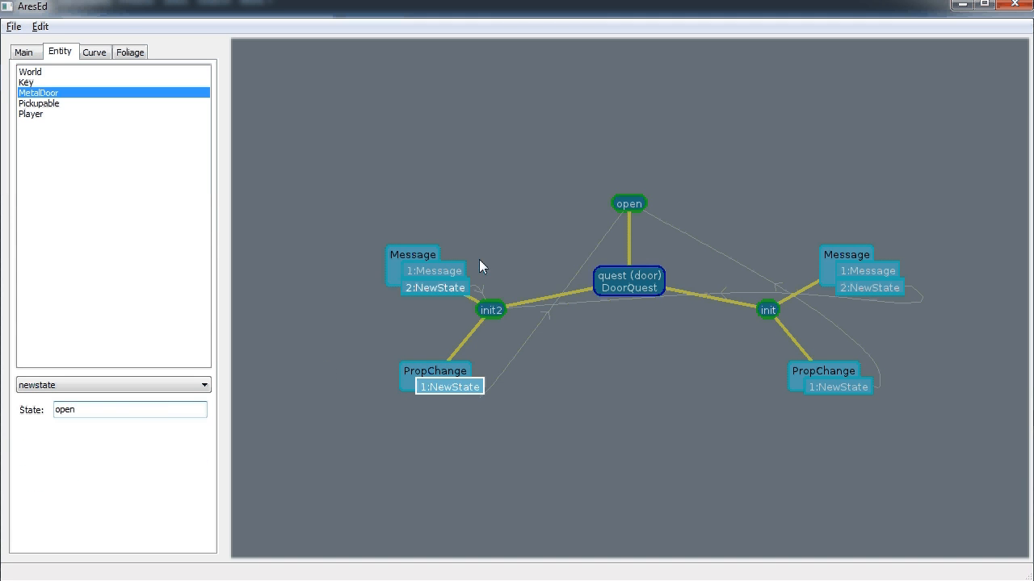
# Add a Message trigger to the open state on $this with mask ares.Activate
pyautogui.rightClick(629, 206)
pyautogui.click(685, 259)
pyautogui.click(645, 299)
pyautogui.click(638, 348)
pyautogui.click(596, 320)
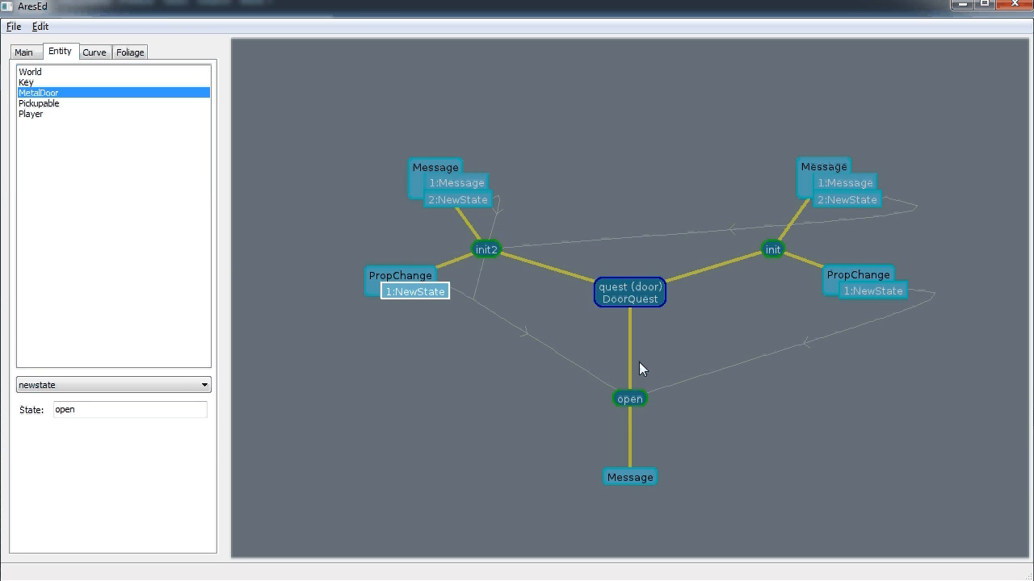
pyautogui.click(630, 477)
pyautogui.click(106, 435)
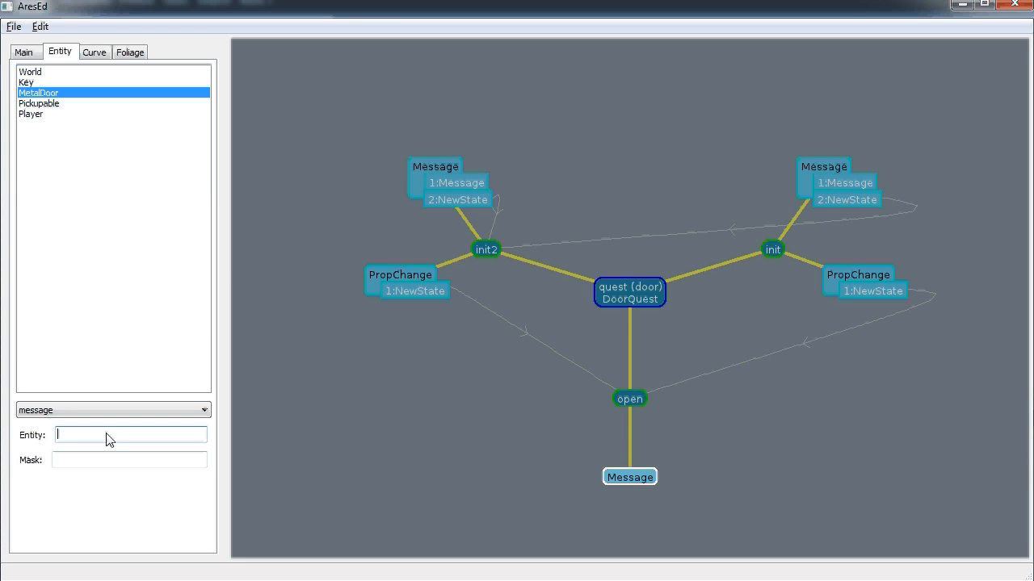
pyautogui.write('$this')
pyautogui.press('Tab')
pyautogui.write('are')
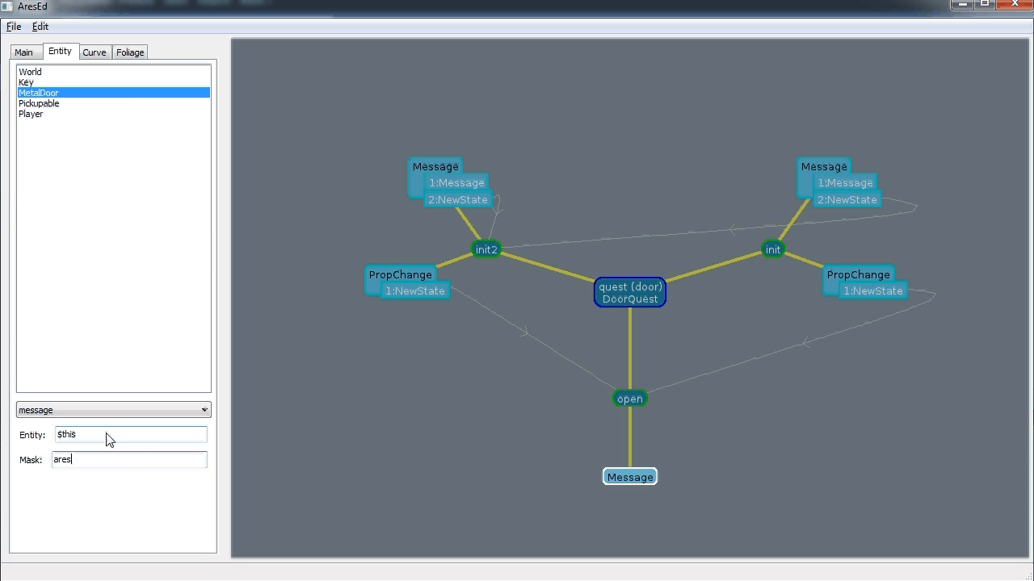
# Add a message reward targeting $World with ID ares.controller.Message
pyautogui.rightClick(629, 477)
pyautogui.click(685, 510)
pyautogui.click(665, 301)
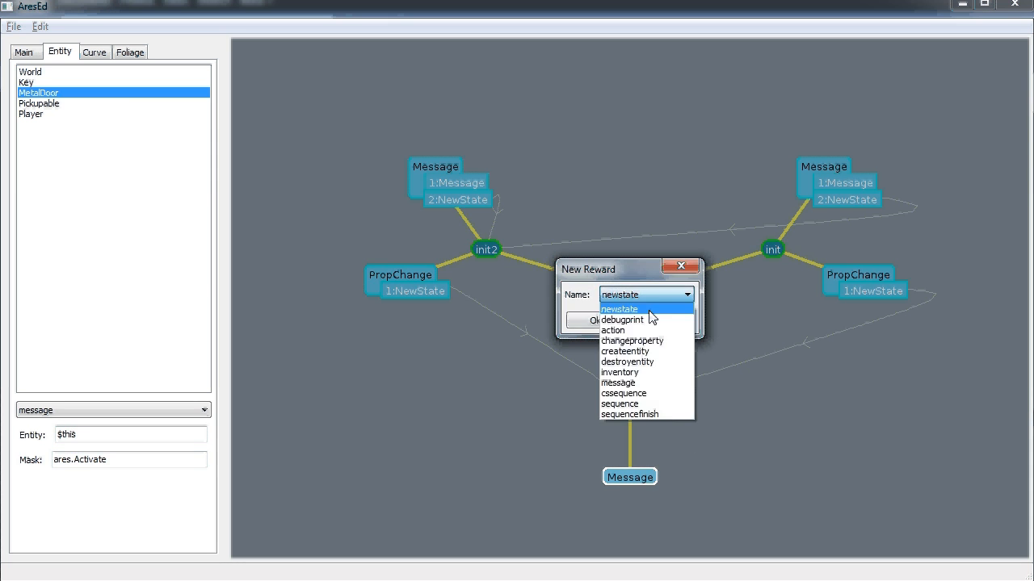
pyautogui.click(644, 383)
pyautogui.click(573, 320)
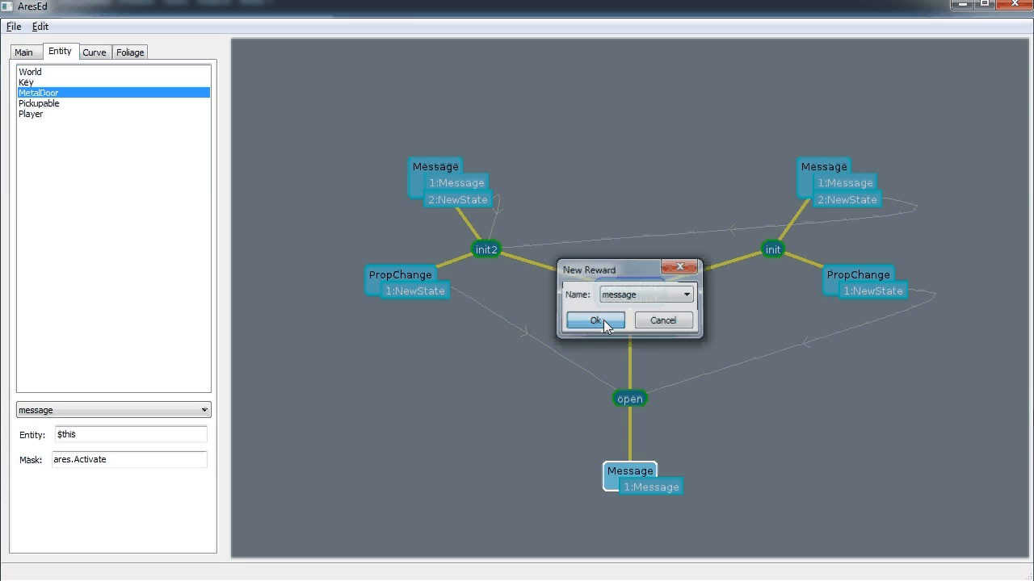
pyautogui.click(641, 485)
pyautogui.click(87, 411)
pyautogui.write('$')
pyautogui.write('World')
pyautogui.press('Tab')
pyautogui.write('ares.controller.Message')
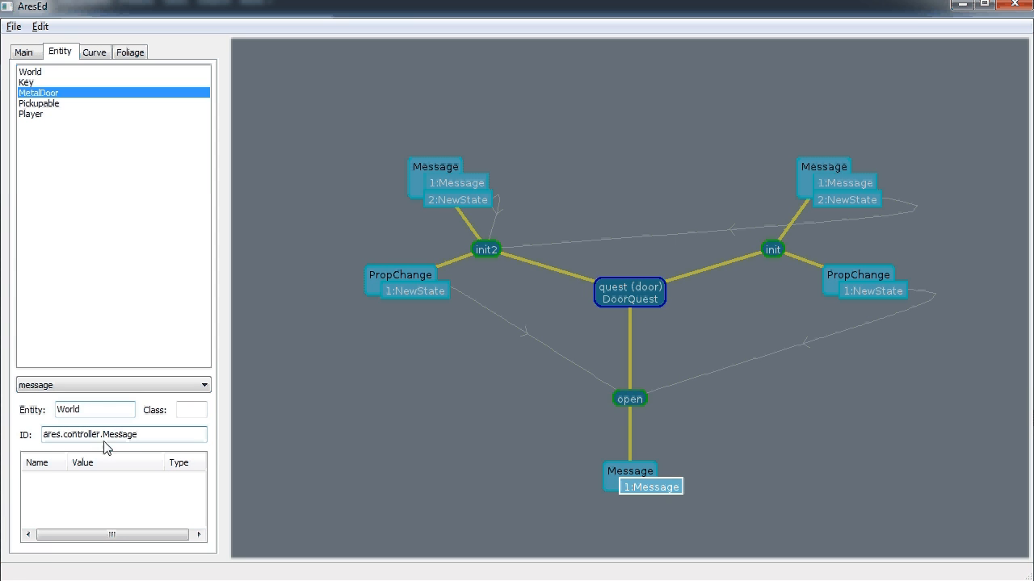
# Add a 'message' parameter with value 'Tou use the key to unlock the door'
pyautogui.rightClick(115, 495)
pyautogui.click(153, 508)
pyautogui.write('message')
pyautogui.press('Tab')
pyautogui.write('T')
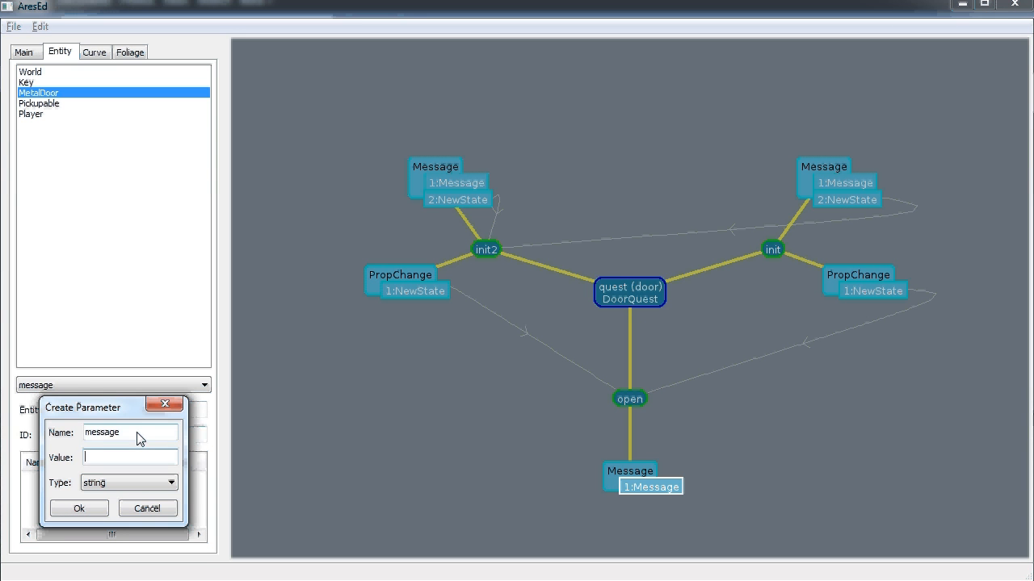
pyautogui.write('ou use the key to unlock the door')
pyautogui.click(99, 512)
# Create a finish state and add a NewState reward to the Message trigger pointing to it
pyautogui.rightClick(633, 300)
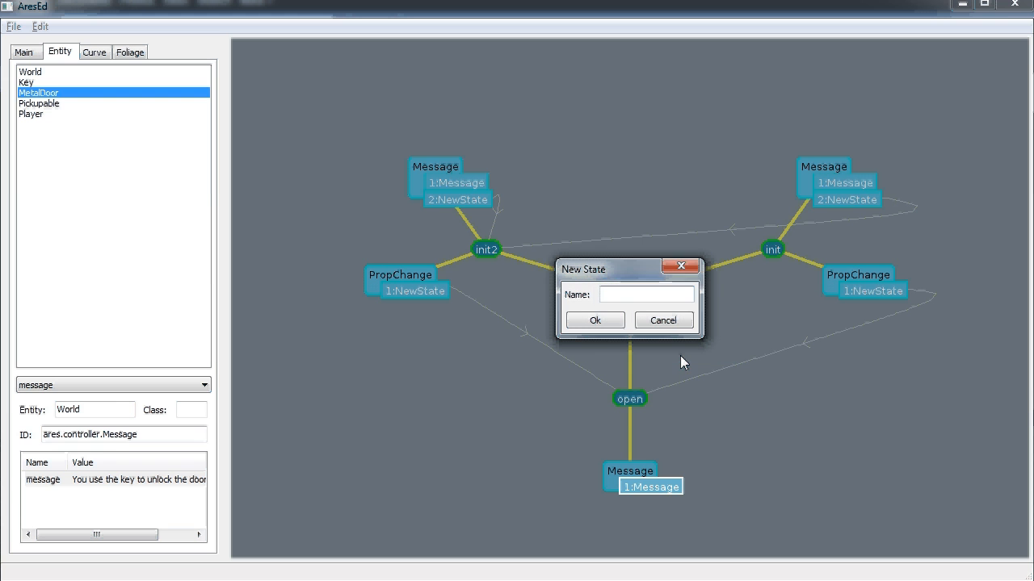
pyautogui.write('finish')
pyautogui.click(595, 320)
pyautogui.rightClick(808, 474)
pyautogui.click(848, 496)
pyautogui.click(595, 321)
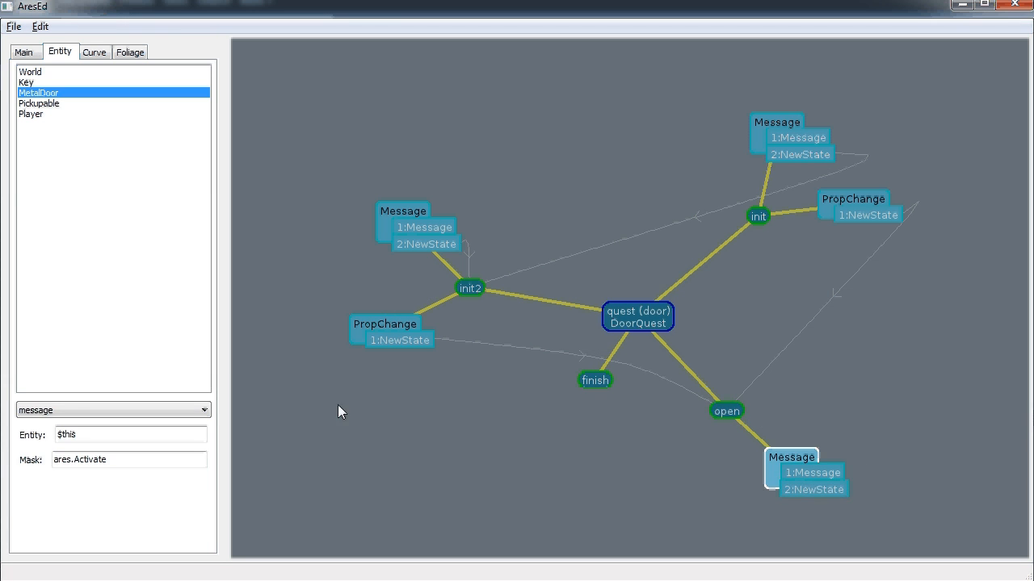
pyautogui.click(808, 490)
pyautogui.click(95, 414)
pyautogui.write('finish')
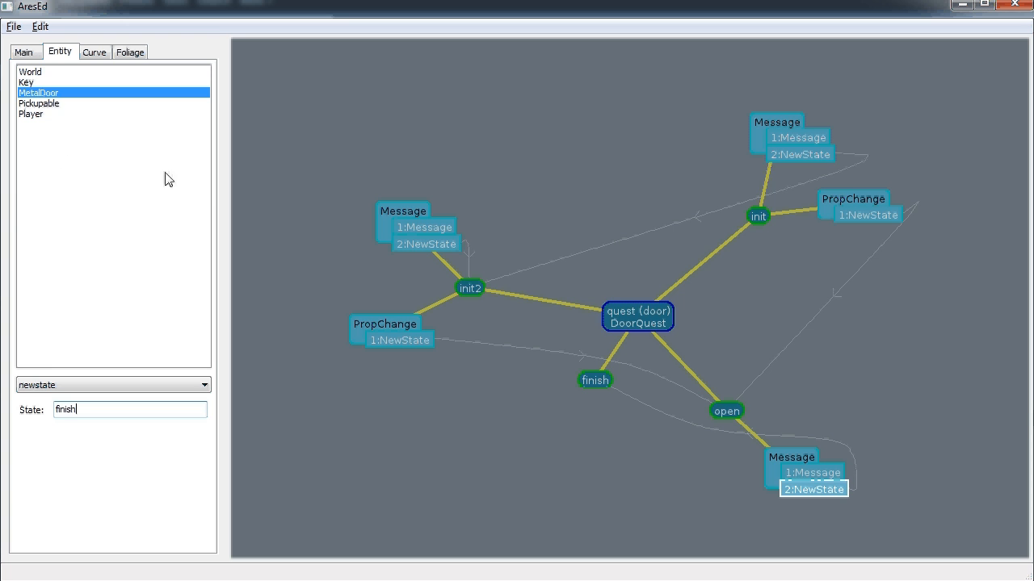
pyautogui.click(46, 102)
pyautogui.click(44, 94)
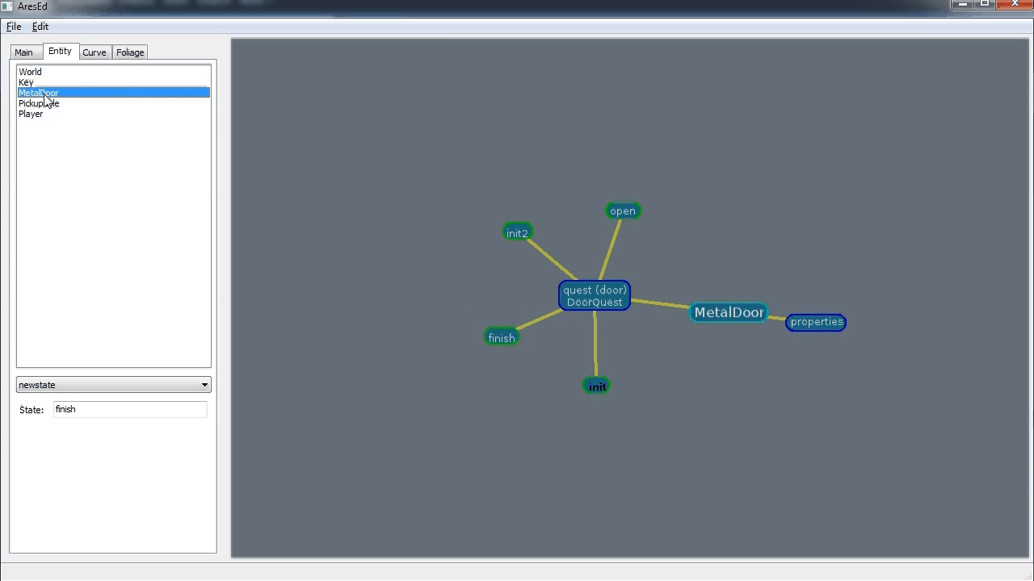
# Playtest the level, click the metal door to see its locked message, then return to the quest graph
pyautogui.click(23, 52)
pyautogui.click(14, 27)
pyautogui.click(38, 105)
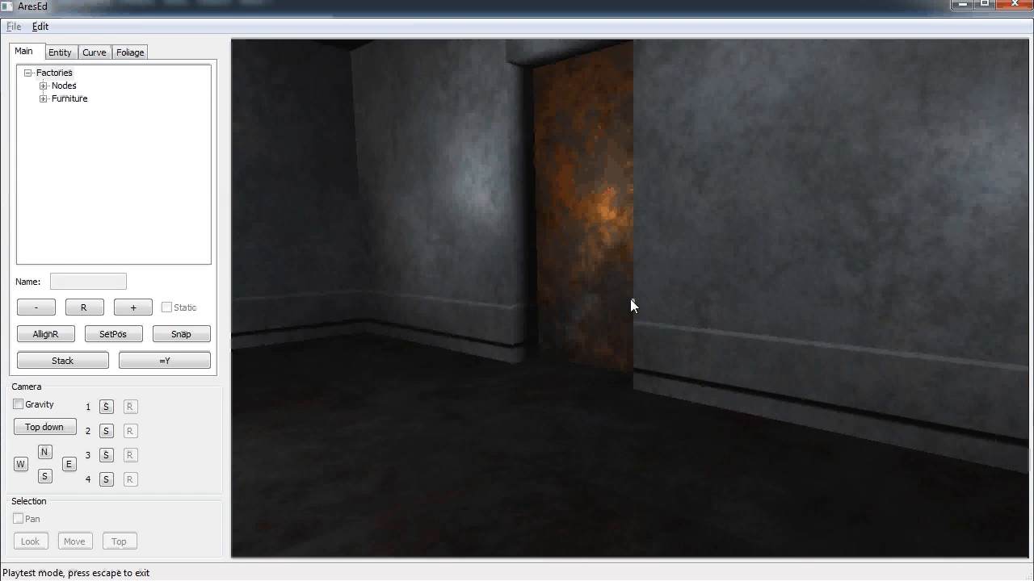
pyautogui.press('w')
pyautogui.click(630, 300)
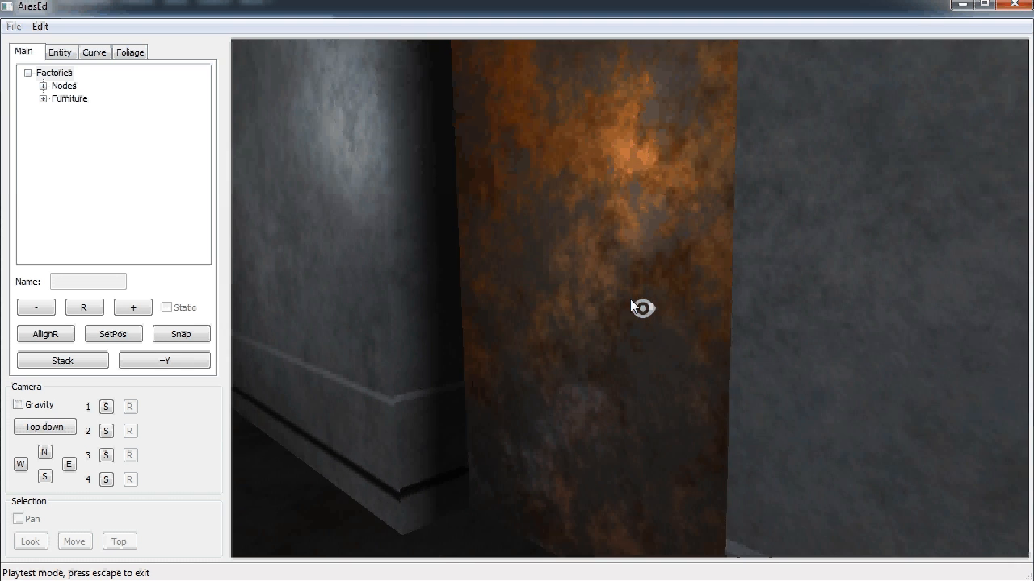
pyautogui.press('w')
pyautogui.click(630, 298)
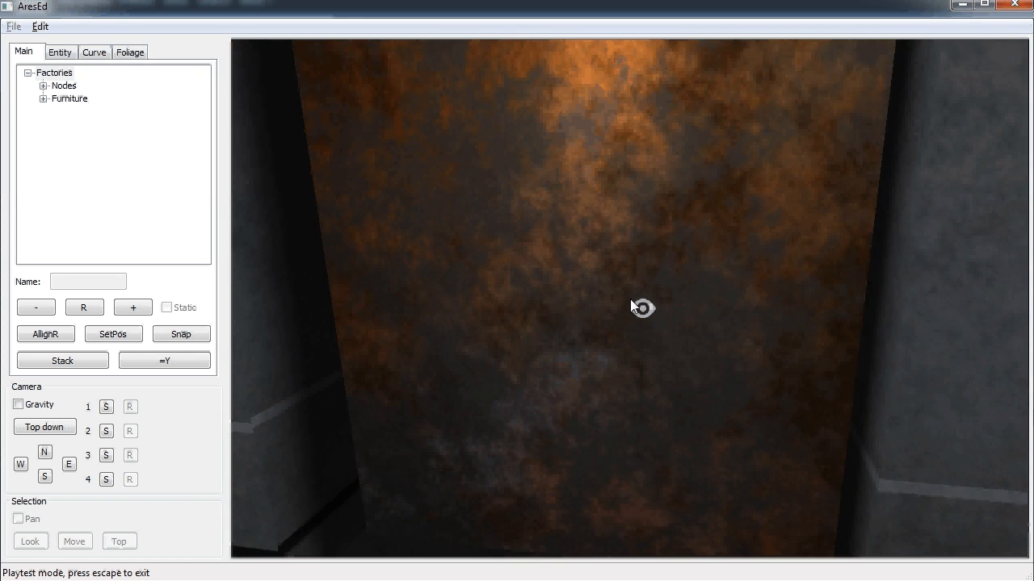
pyautogui.press('Escape')
pyautogui.click(59, 53)
# Point init2's still-locked Message reward at World with ID ares.controller.Message
pyautogui.rightClick(595, 300)
pyautogui.click(629, 334)
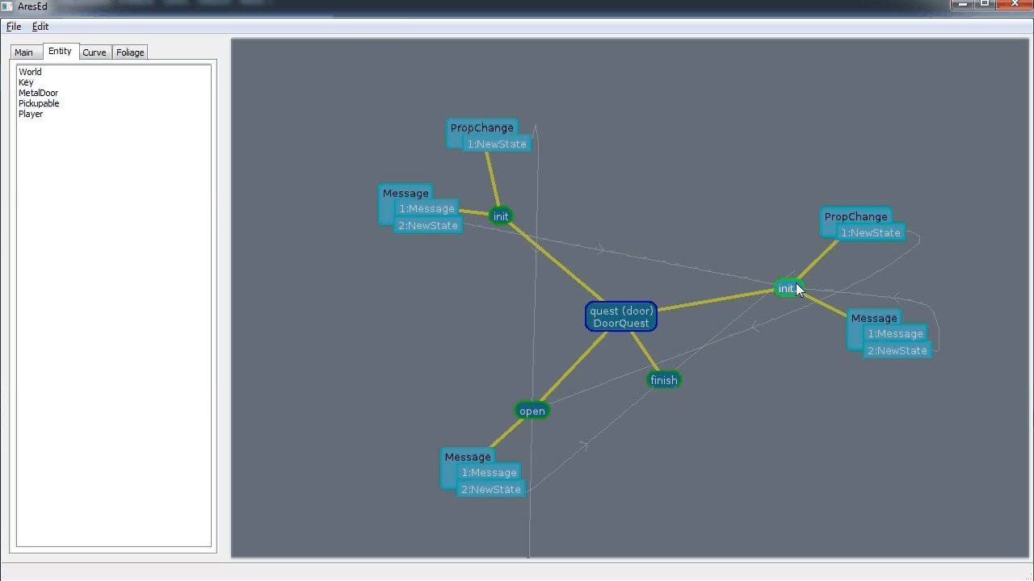
pyautogui.click(860, 320)
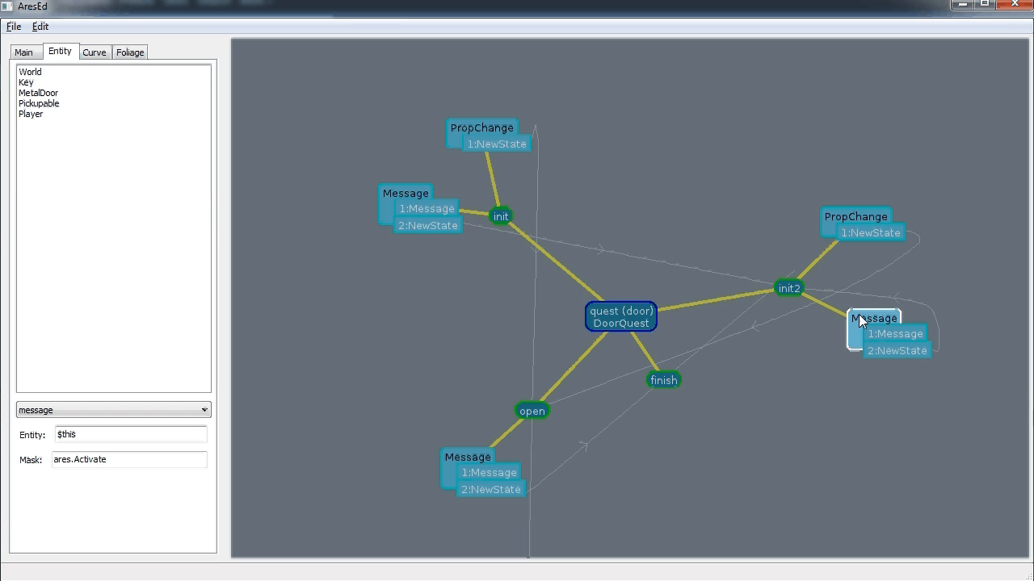
pyautogui.click(919, 335)
pyautogui.click(103, 415)
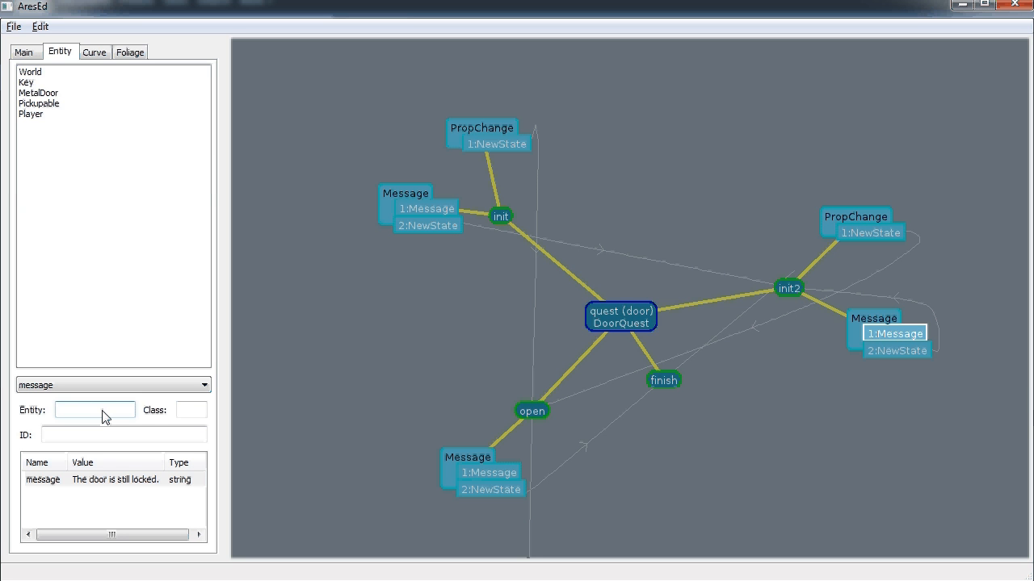
pyautogui.write('ares.controller.Message')
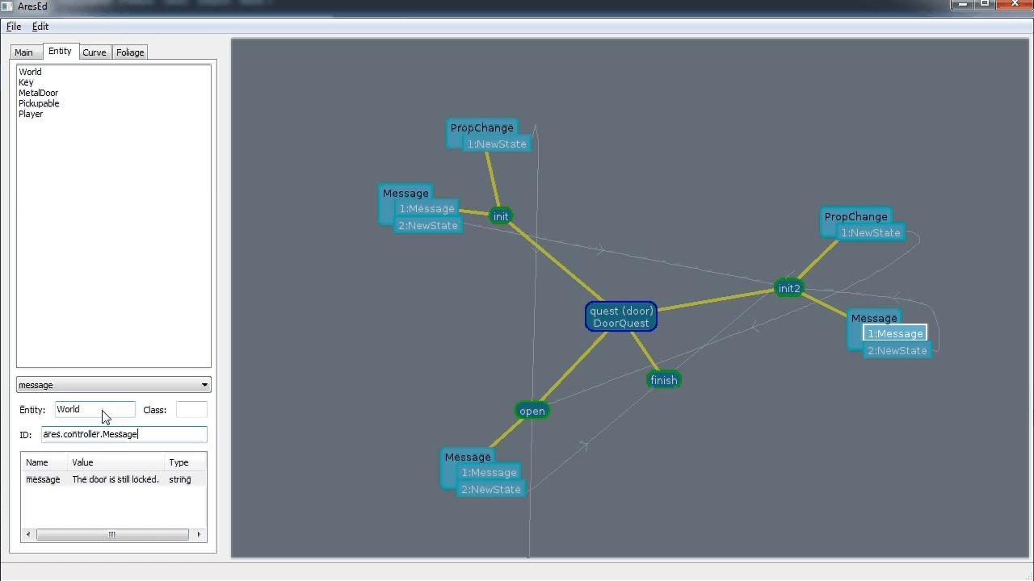
pyautogui.click(25, 53)
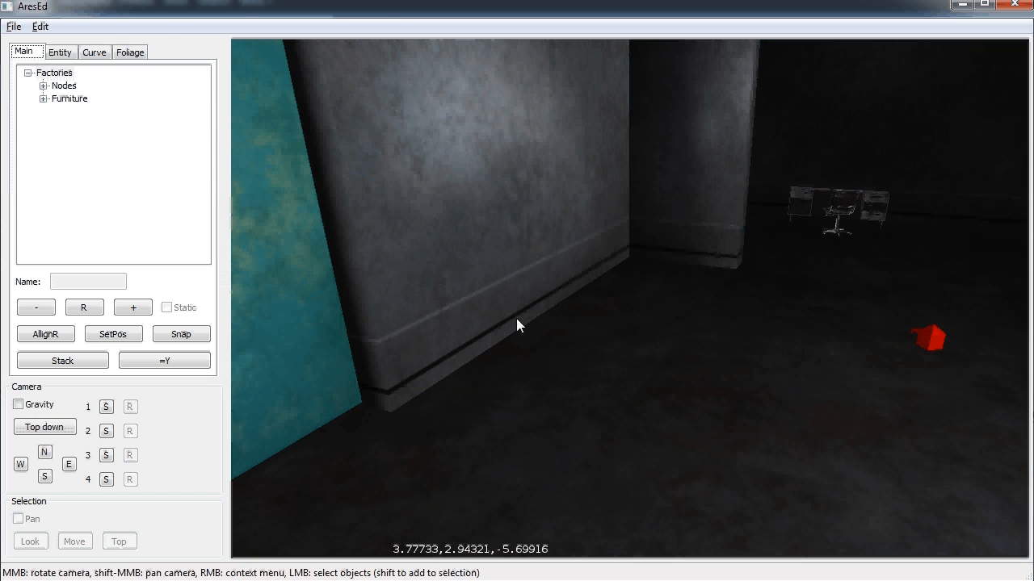
# Start a playtest, try the locked door, then open the crate and pick up the key
pyautogui.click(14, 25)
pyautogui.click(41, 102)
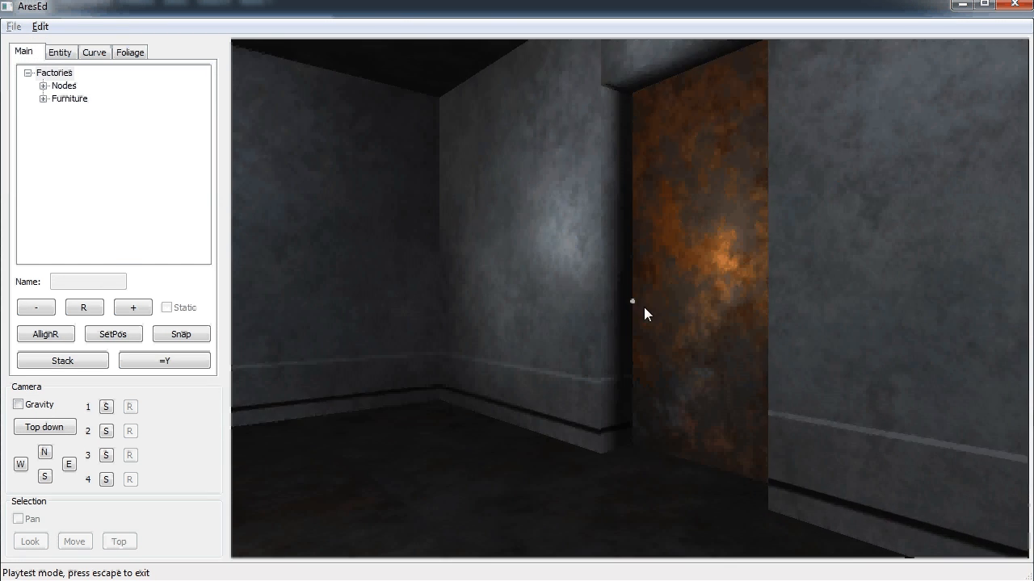
pyautogui.press('w')
pyautogui.click(631, 299)
pyautogui.click(630, 300)
pyautogui.press('w')
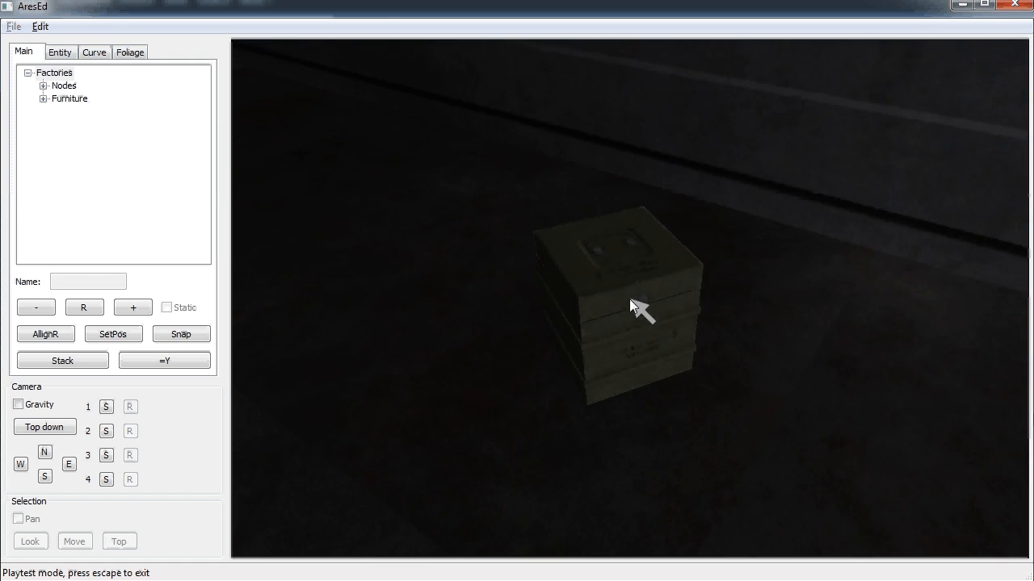
pyautogui.click(625, 295)
pyautogui.press('w')
pyautogui.click(630, 299)
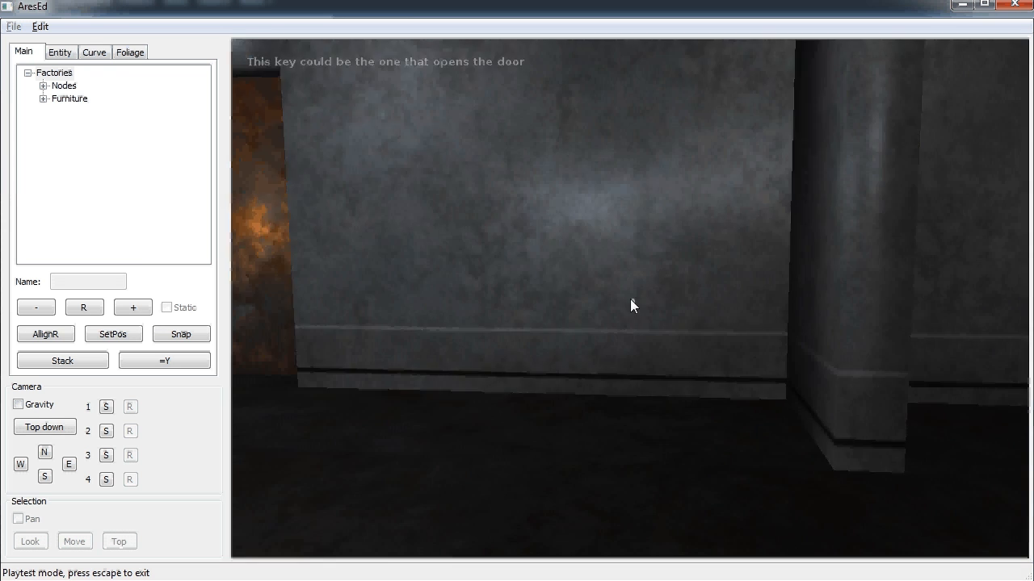
# Unlock and open the metal door with the key, walk through, and exit the playtest
pyautogui.press('w')
pyautogui.press('w')
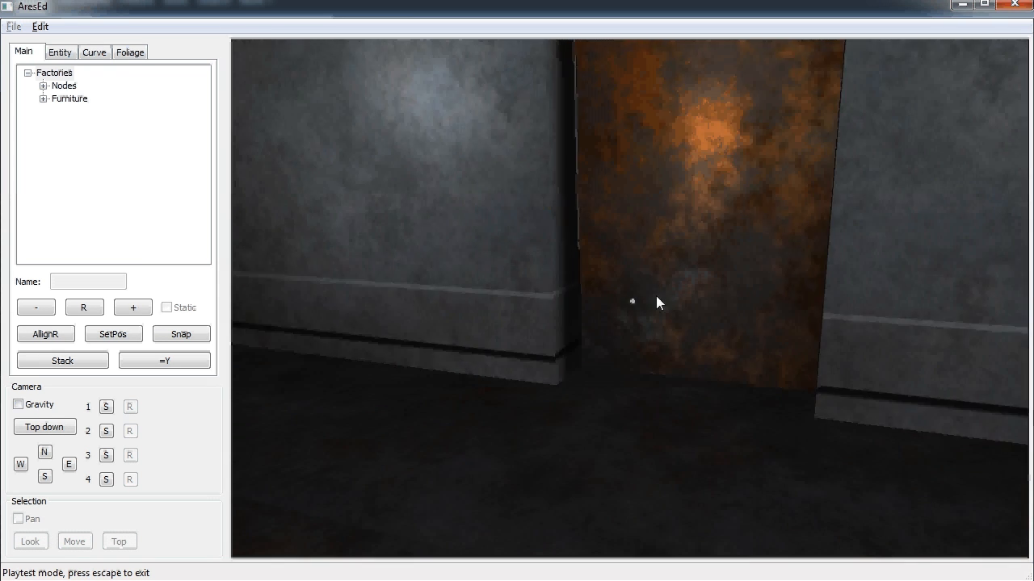
pyautogui.click(630, 299)
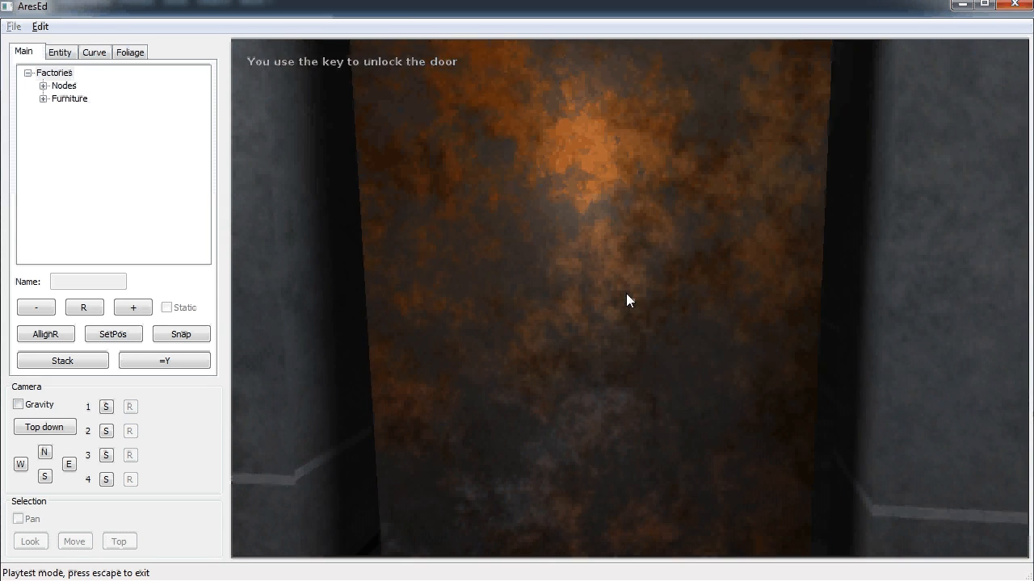
pyautogui.click(629, 299)
pyautogui.press('w')
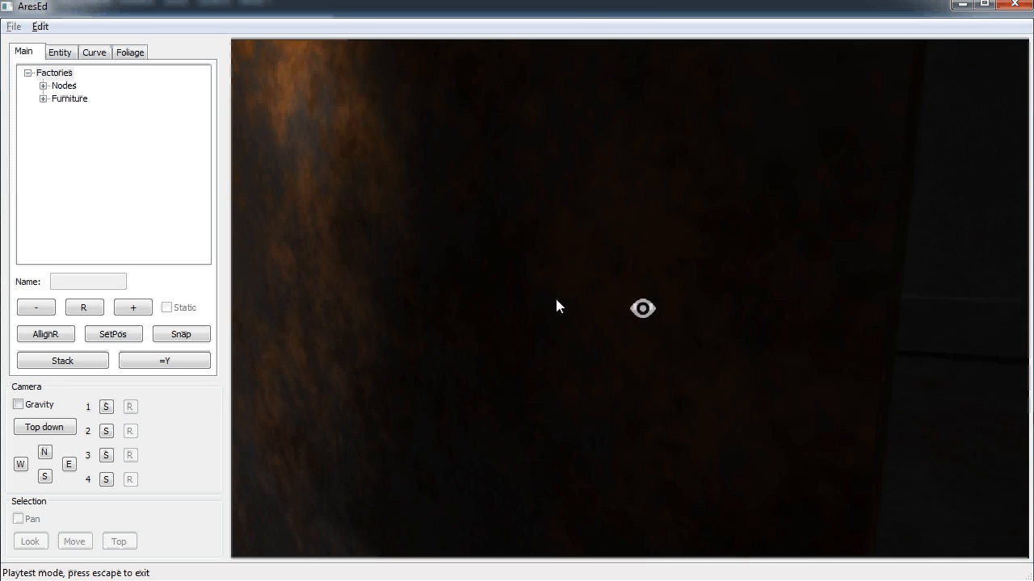
pyautogui.press('Escape')
pyautogui.scroll(-3, 673, 316)
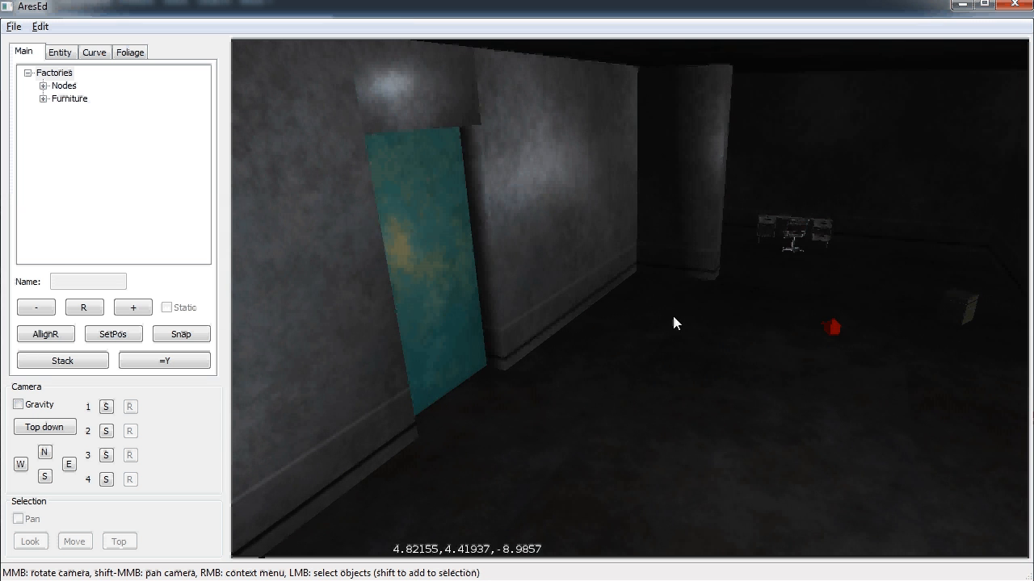
pyautogui.scroll(3, 706, 315)
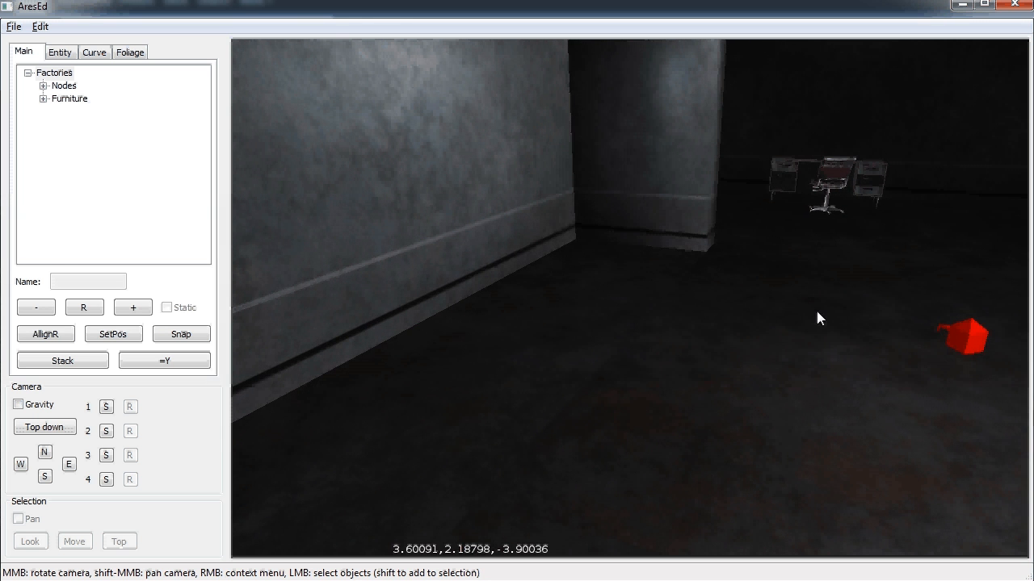